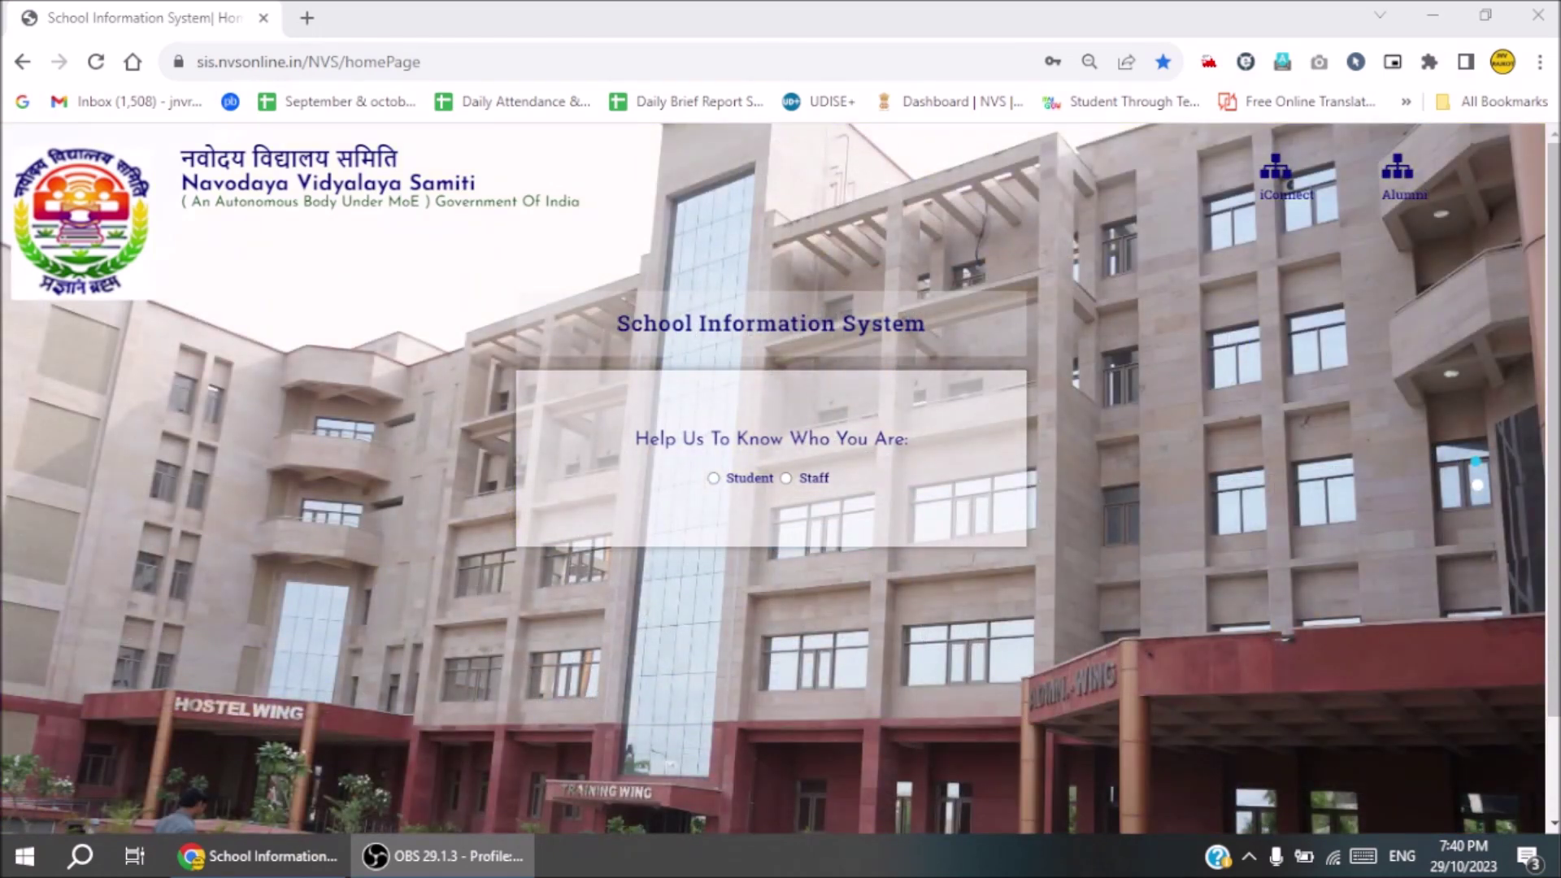
Identify as Staff on the School Information System page, enter the displayed captcha code and log in with the prefilled credentials.
scroll(1130, 423, down, 2)
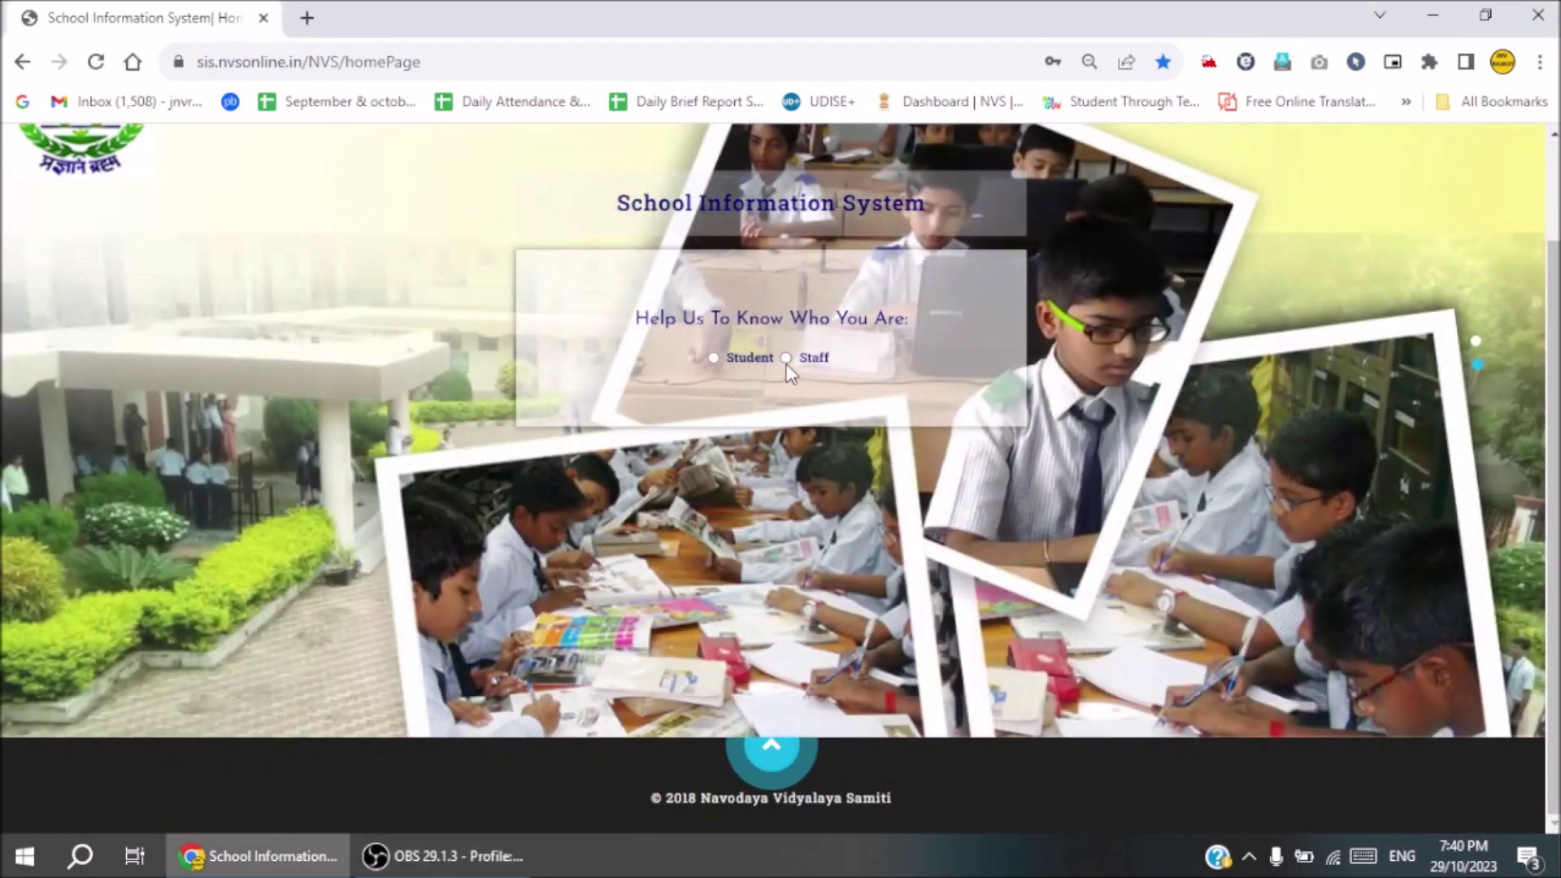
click(786, 357)
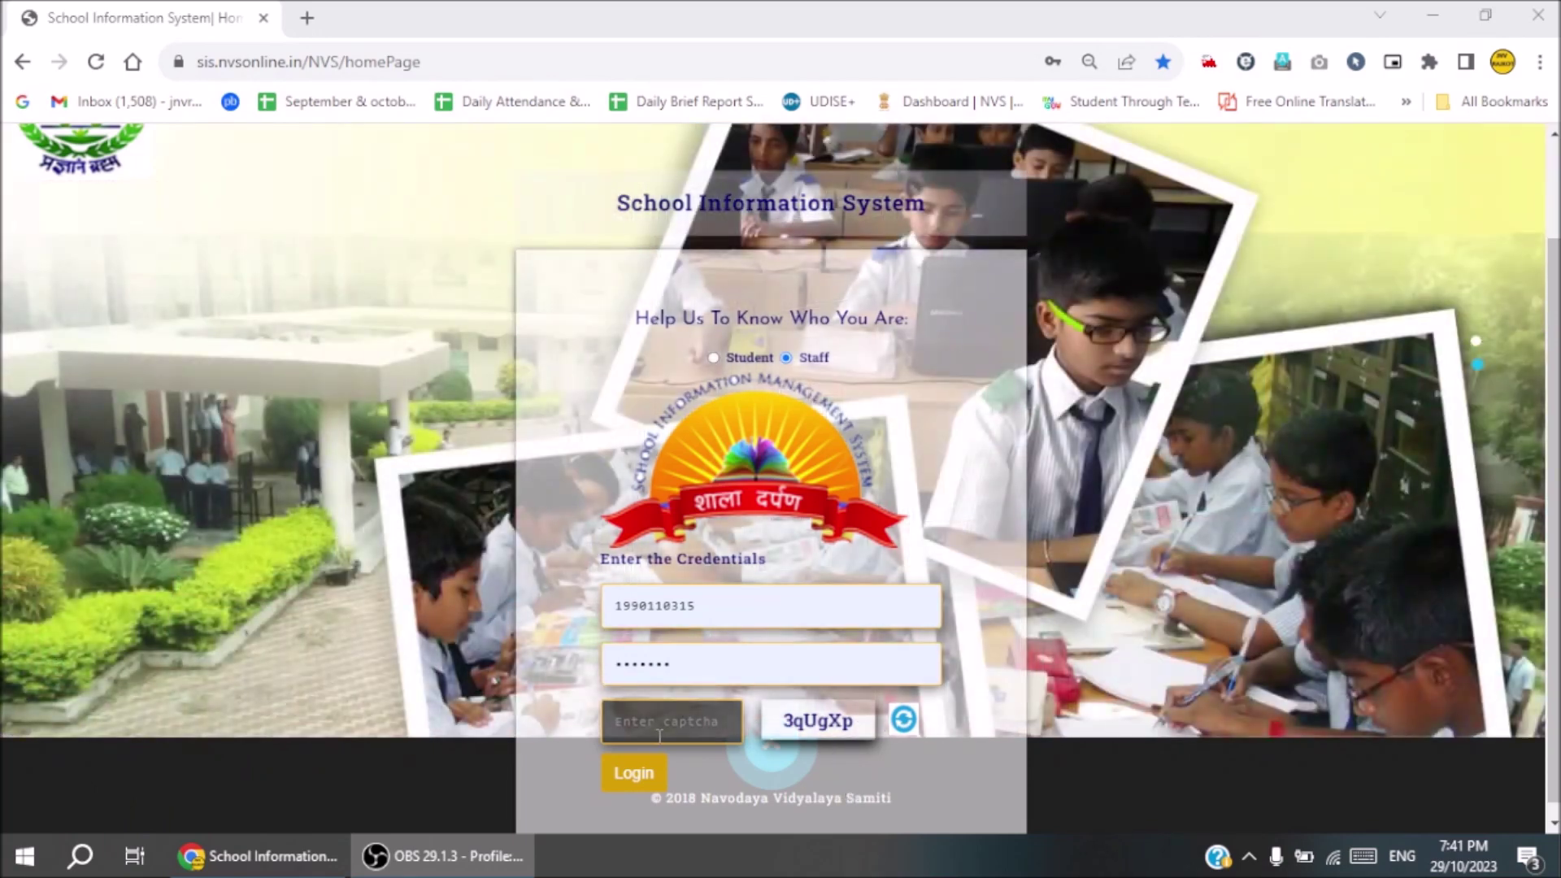
click(659, 731)
text(3)
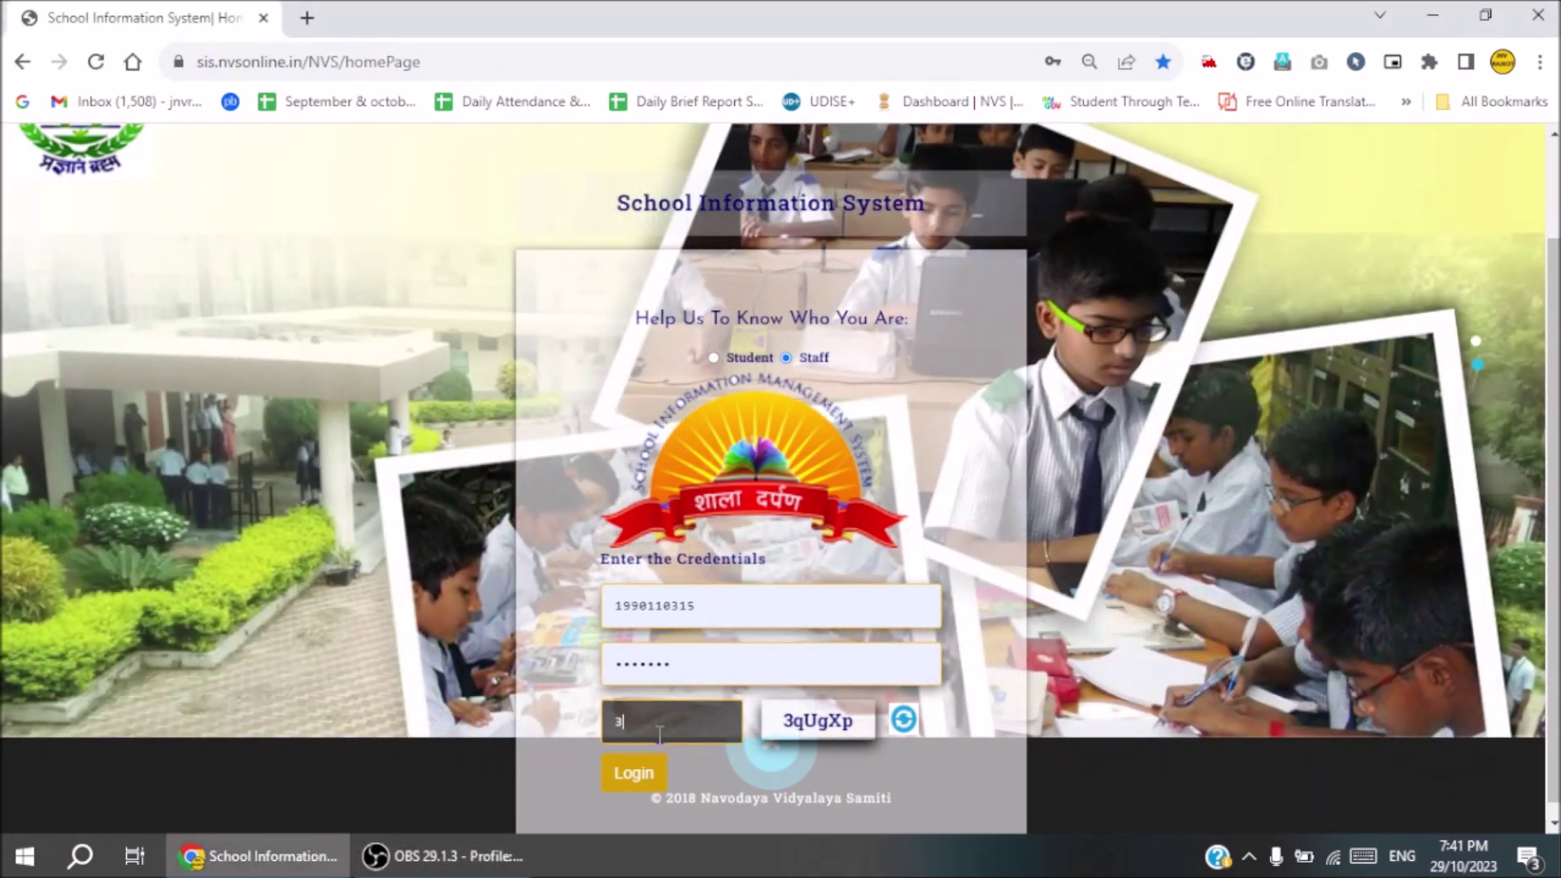
text(qu)
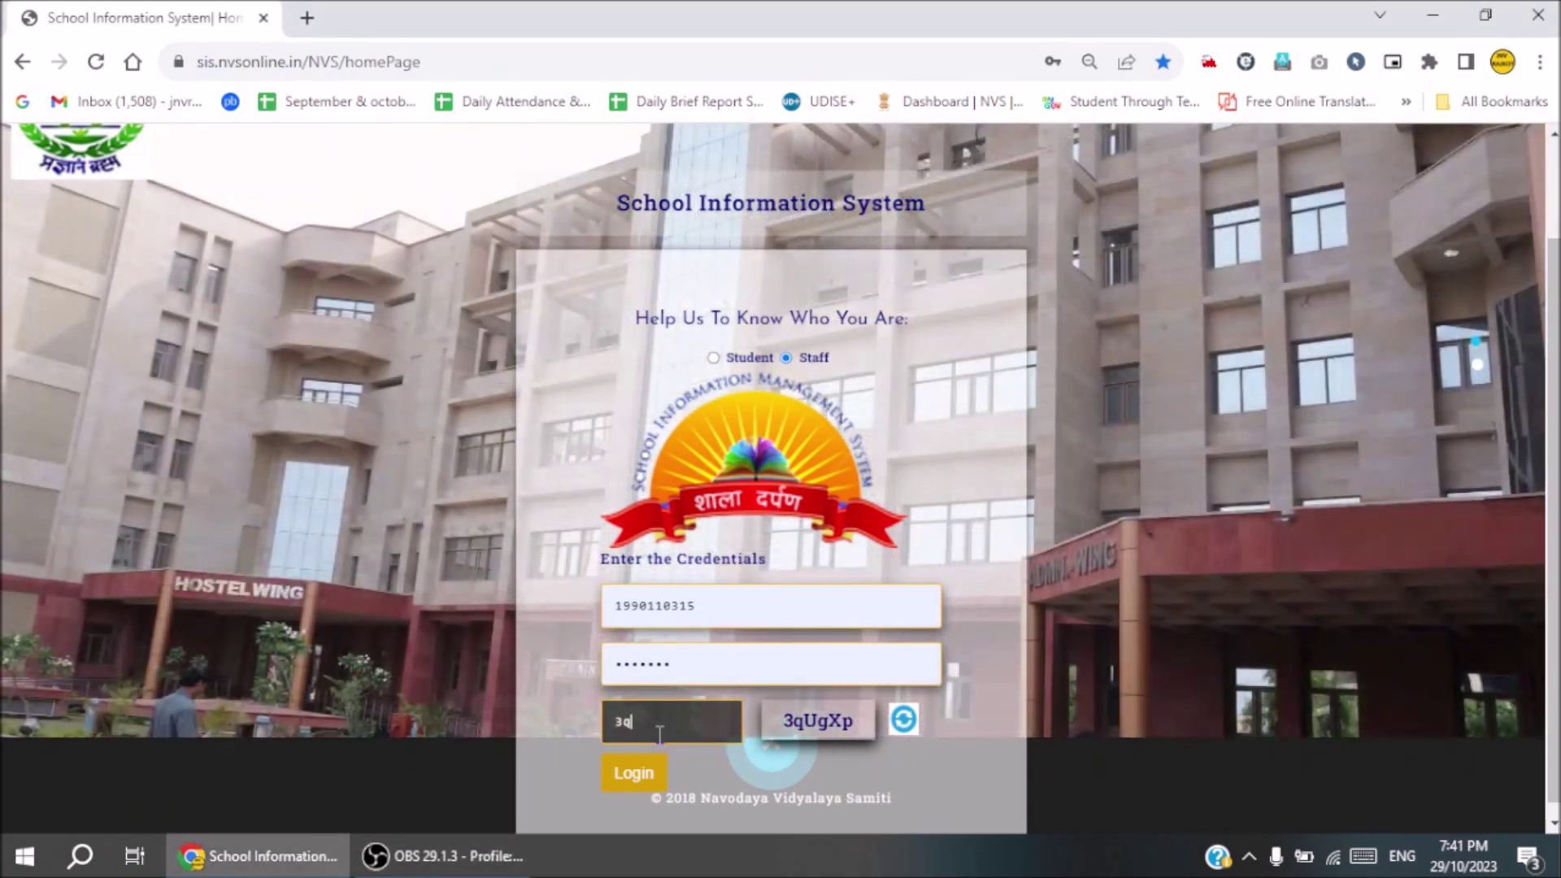
text(gxc)
key(BackSpace)
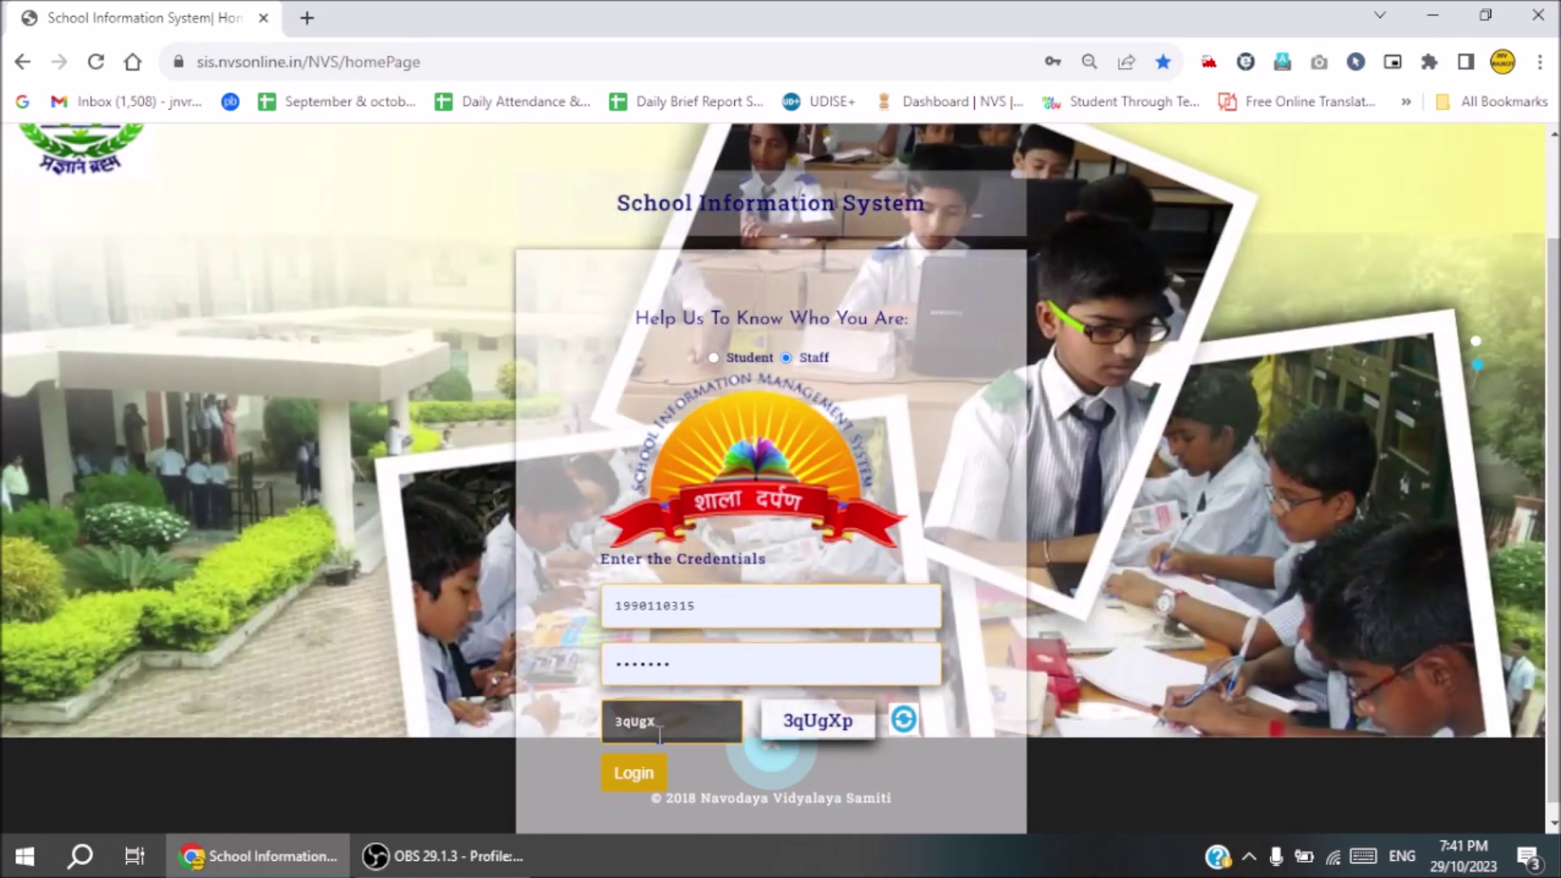
text(p)
click(639, 782)
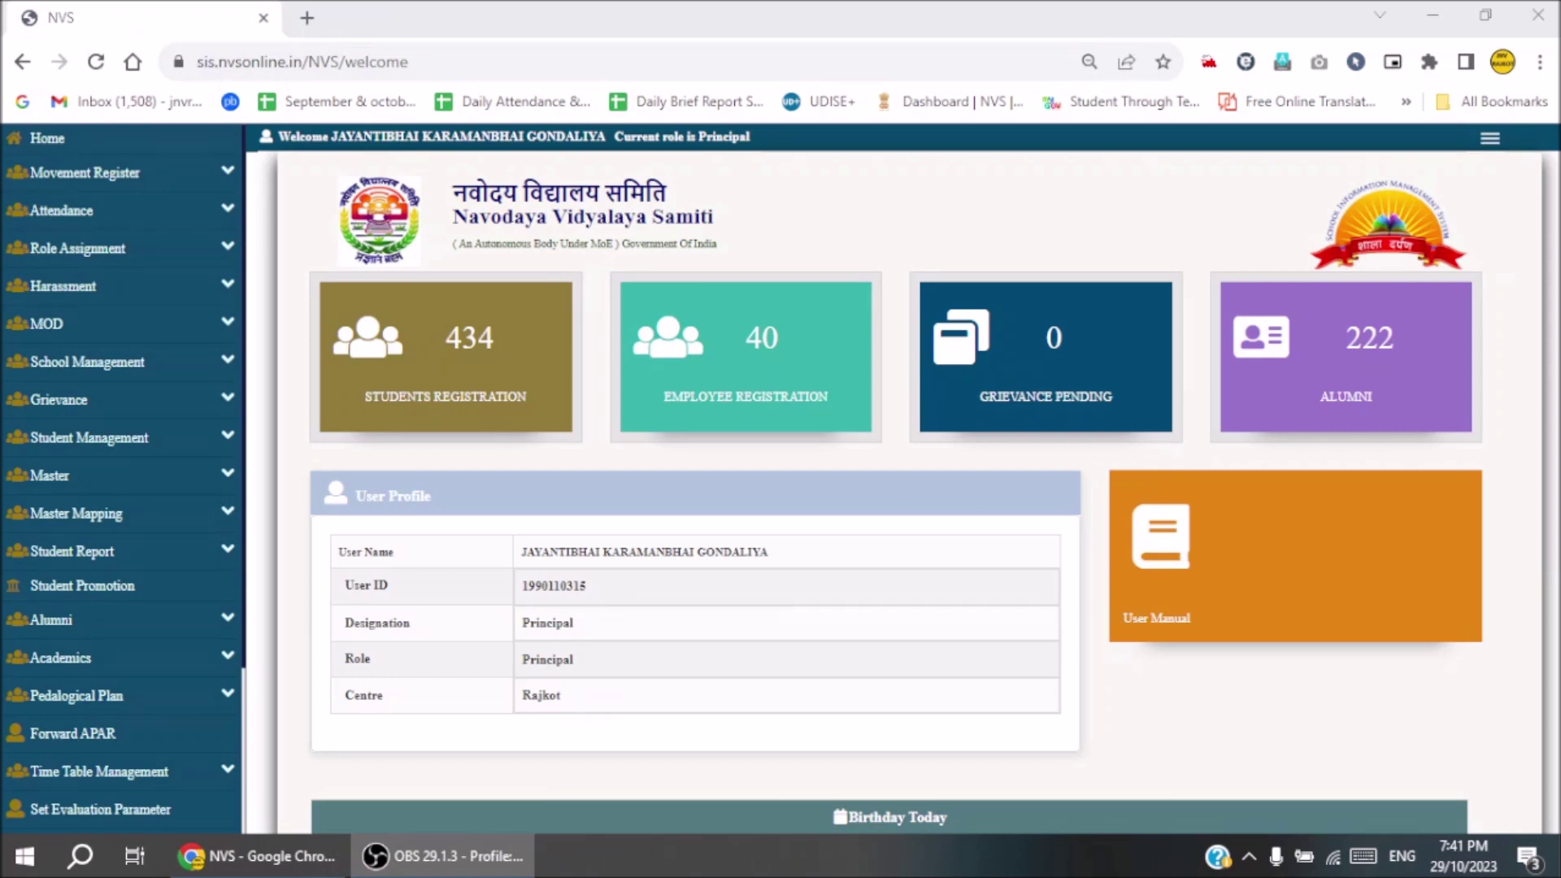
Go to Student Registration under Student Management and open the first student in the partially registered list.
click(115, 446)
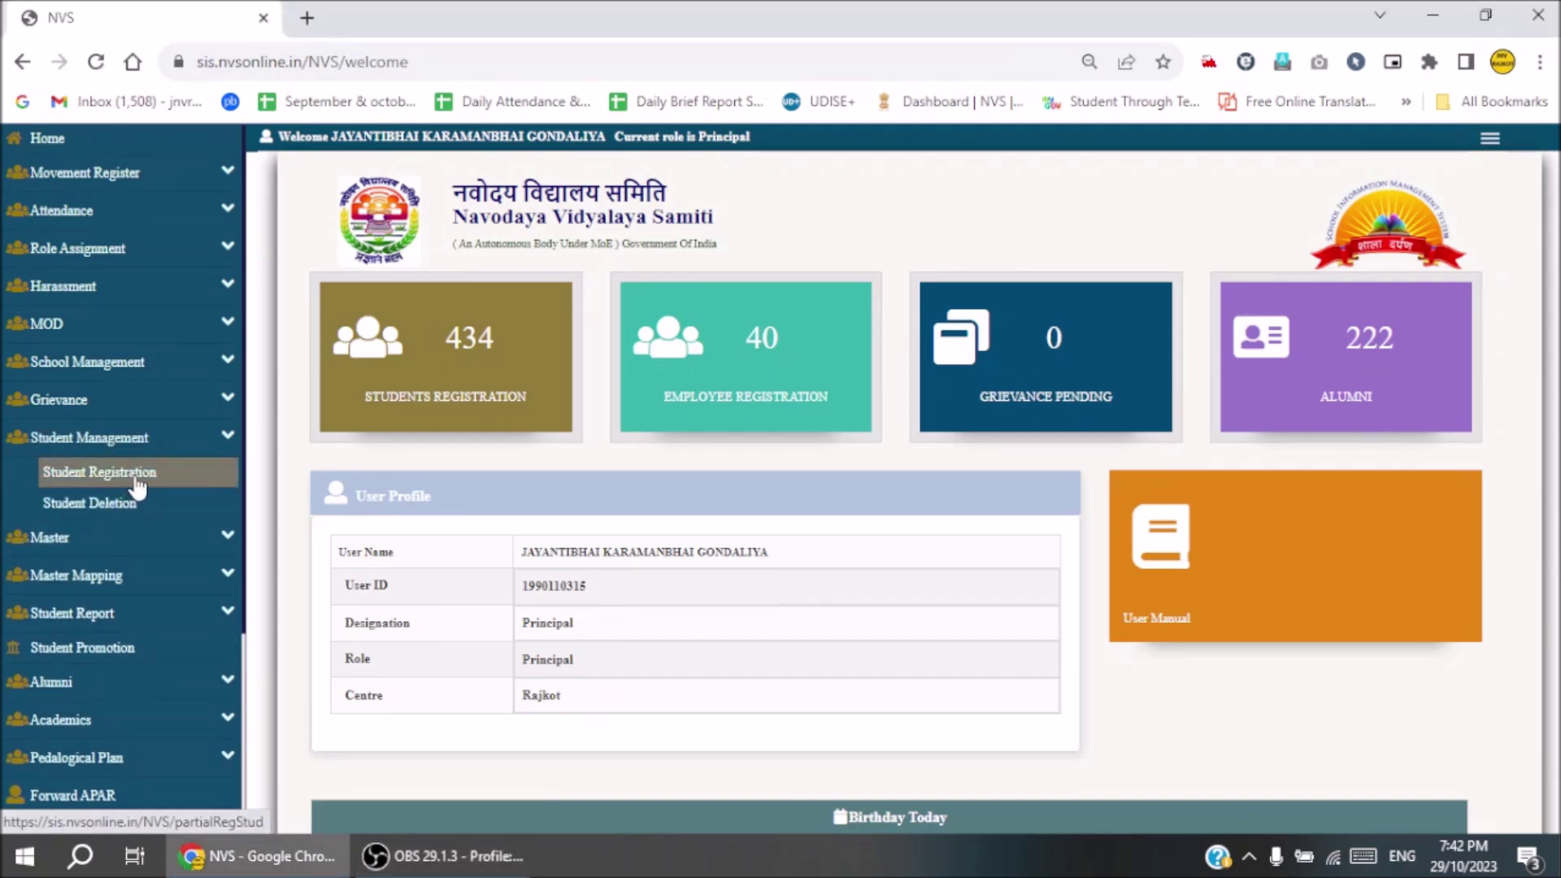
click(138, 482)
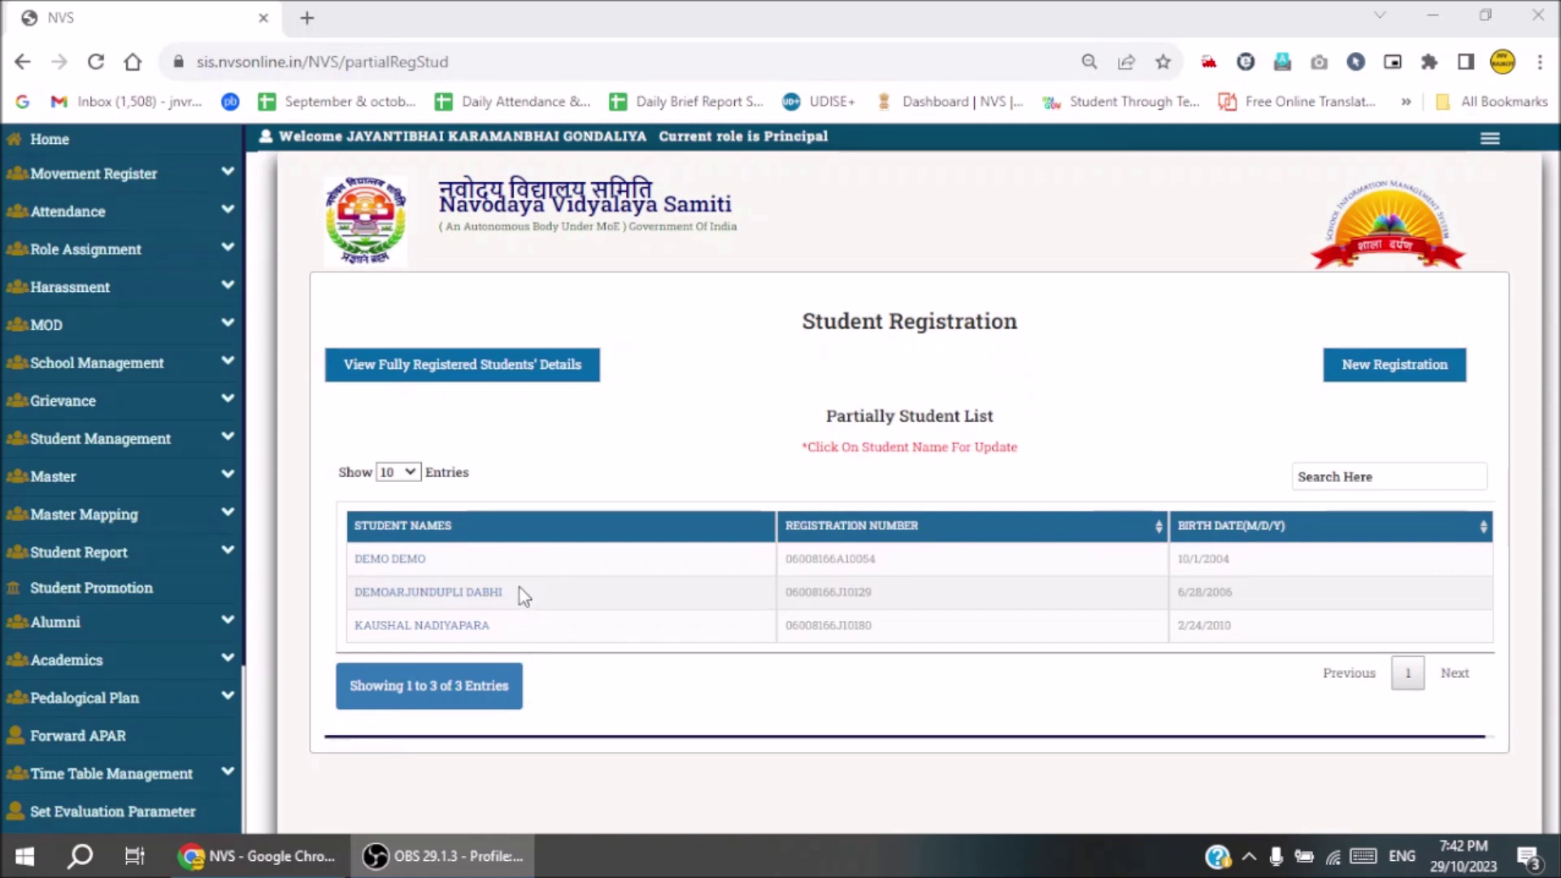
click(416, 559)
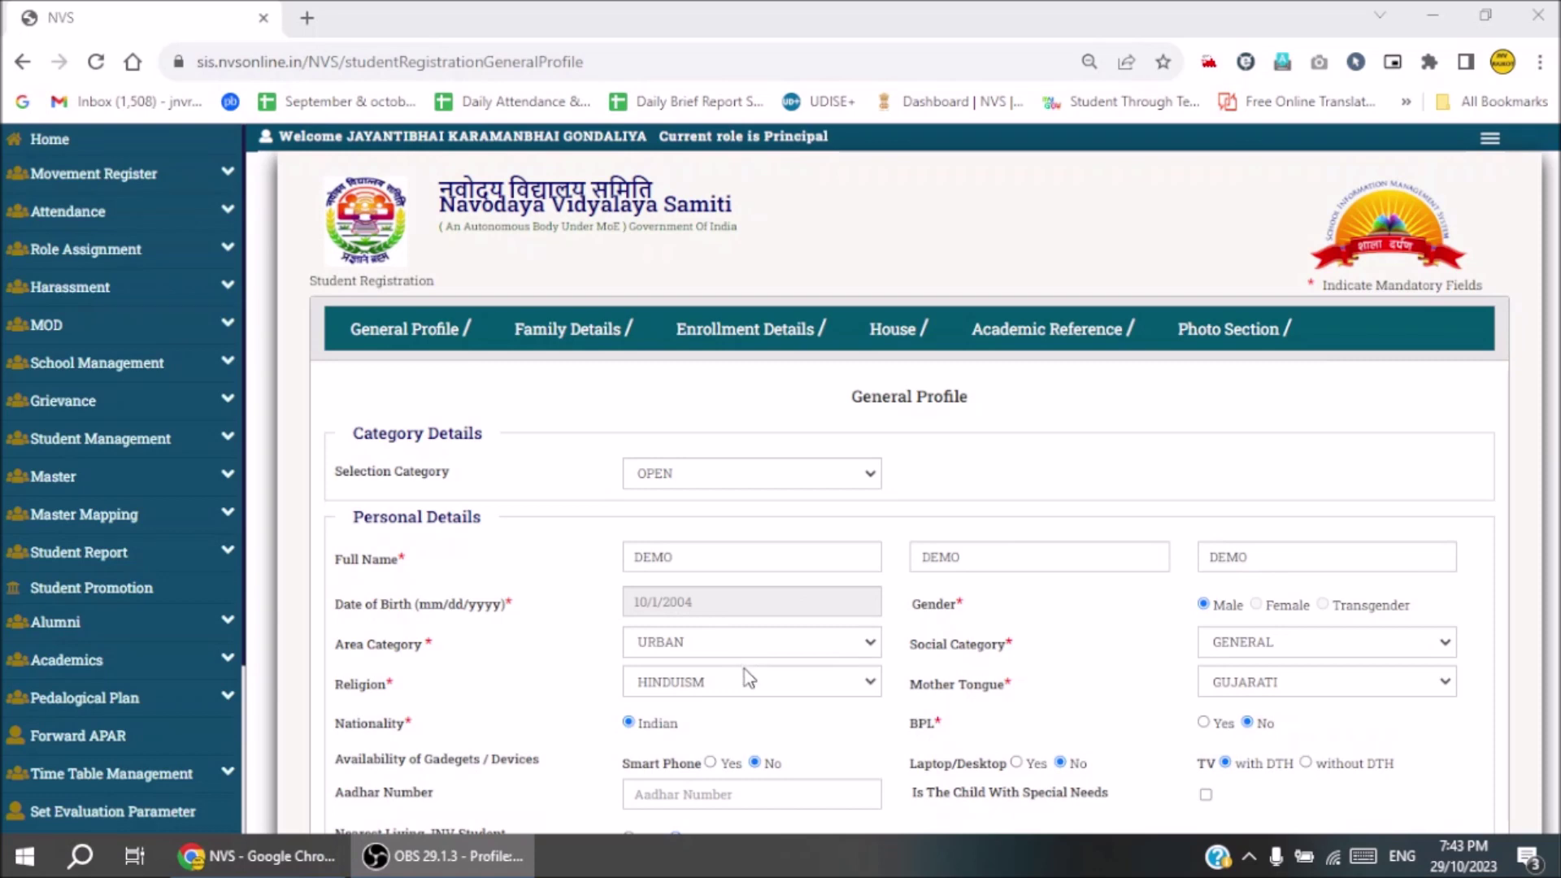
Mark the permanent address as Same As Above in the General Profile, then save the profile and proceed to Family Details.
scroll(742, 683, down, 3)
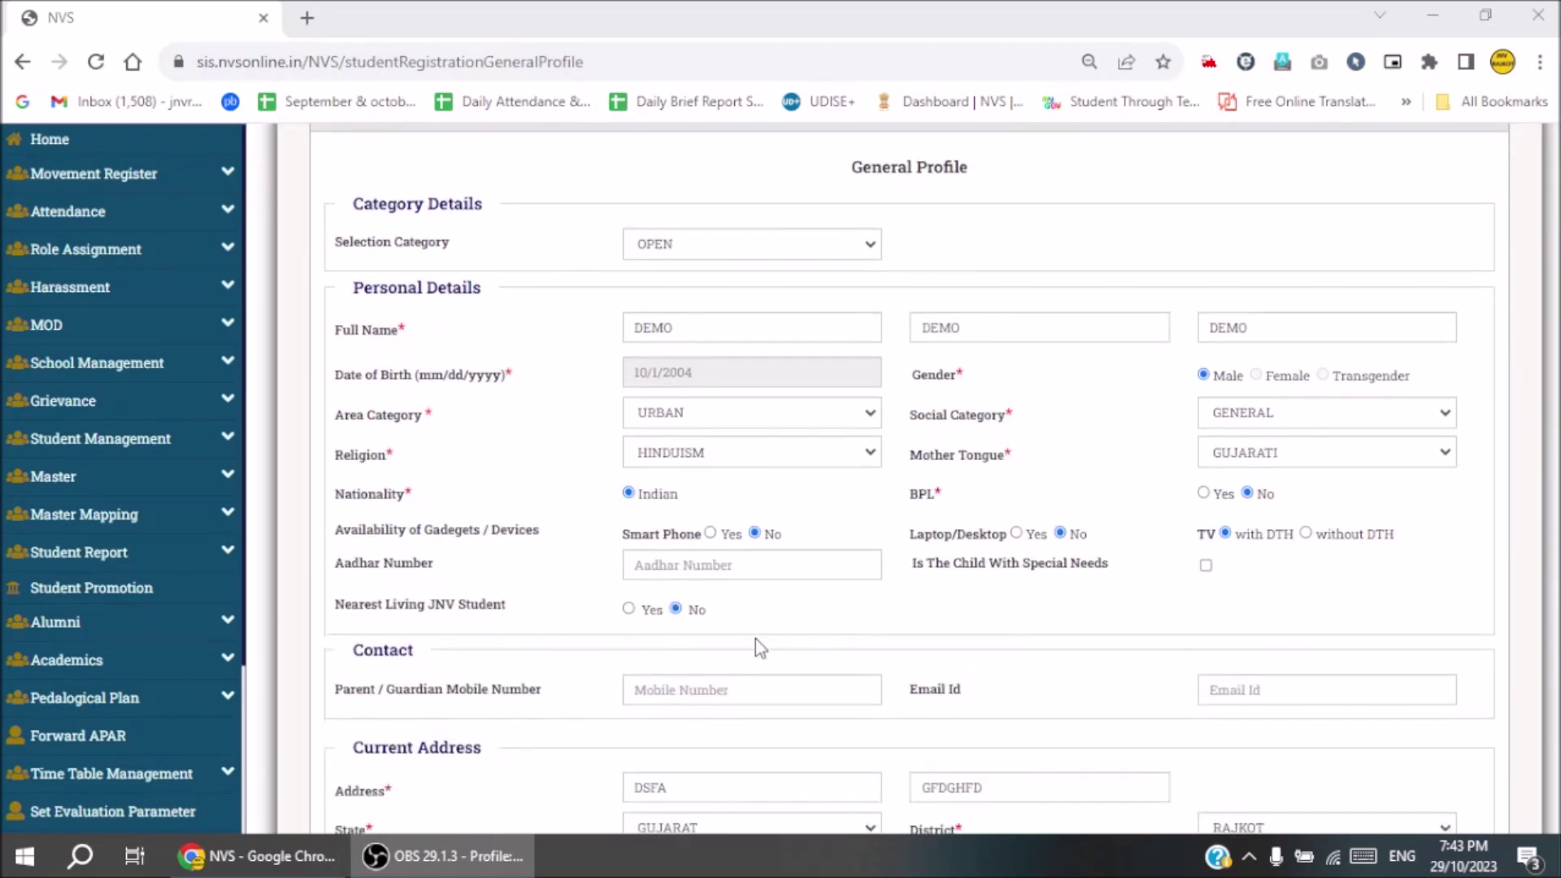
scroll(755, 642, down, 3)
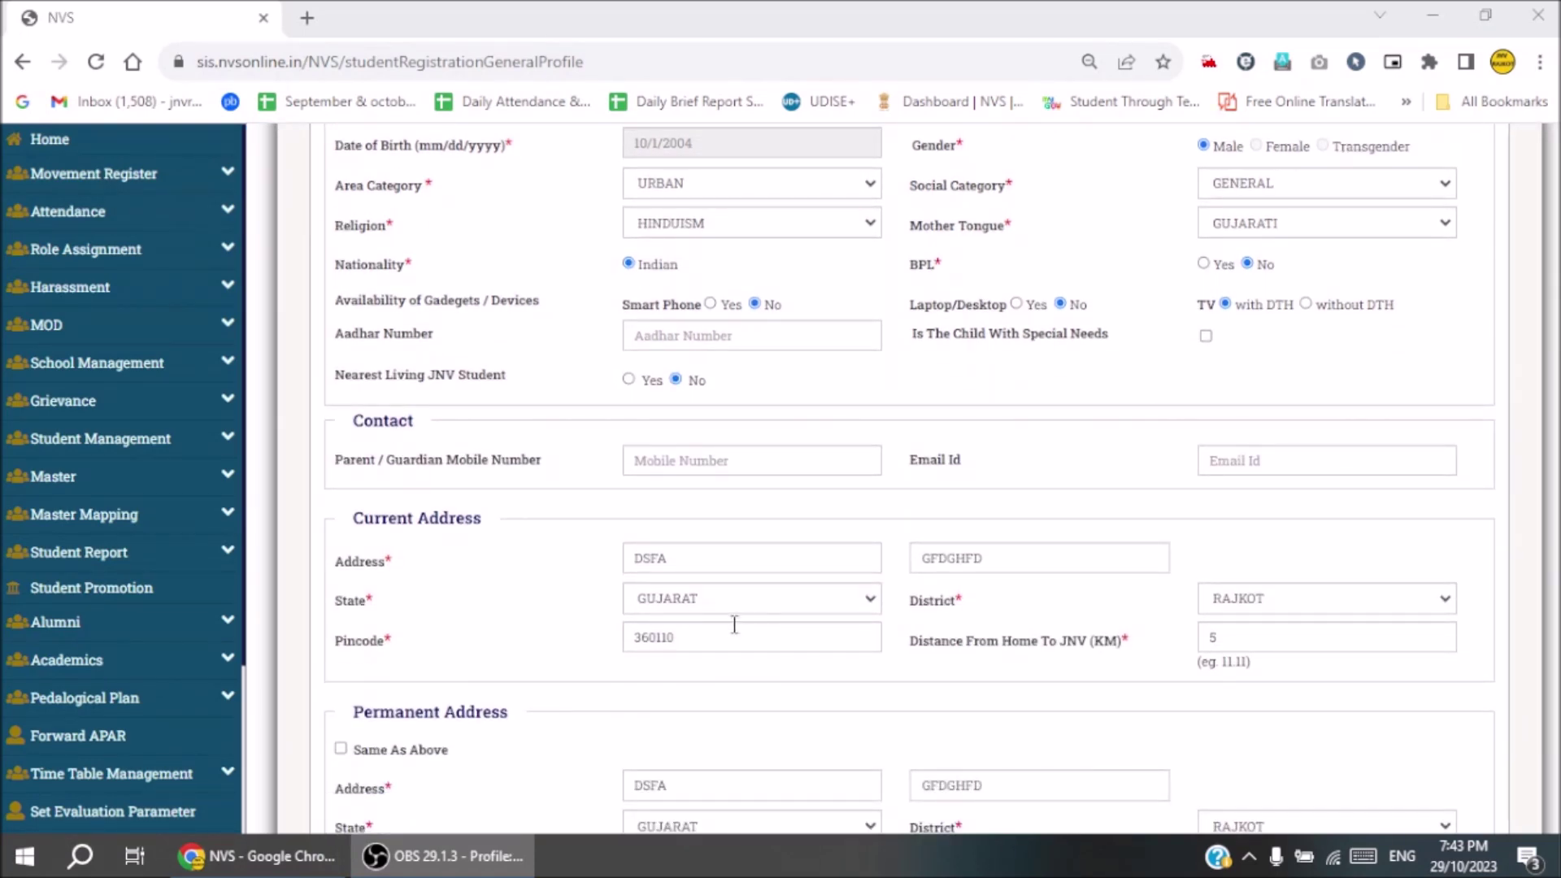
scroll(734, 626, down, 2)
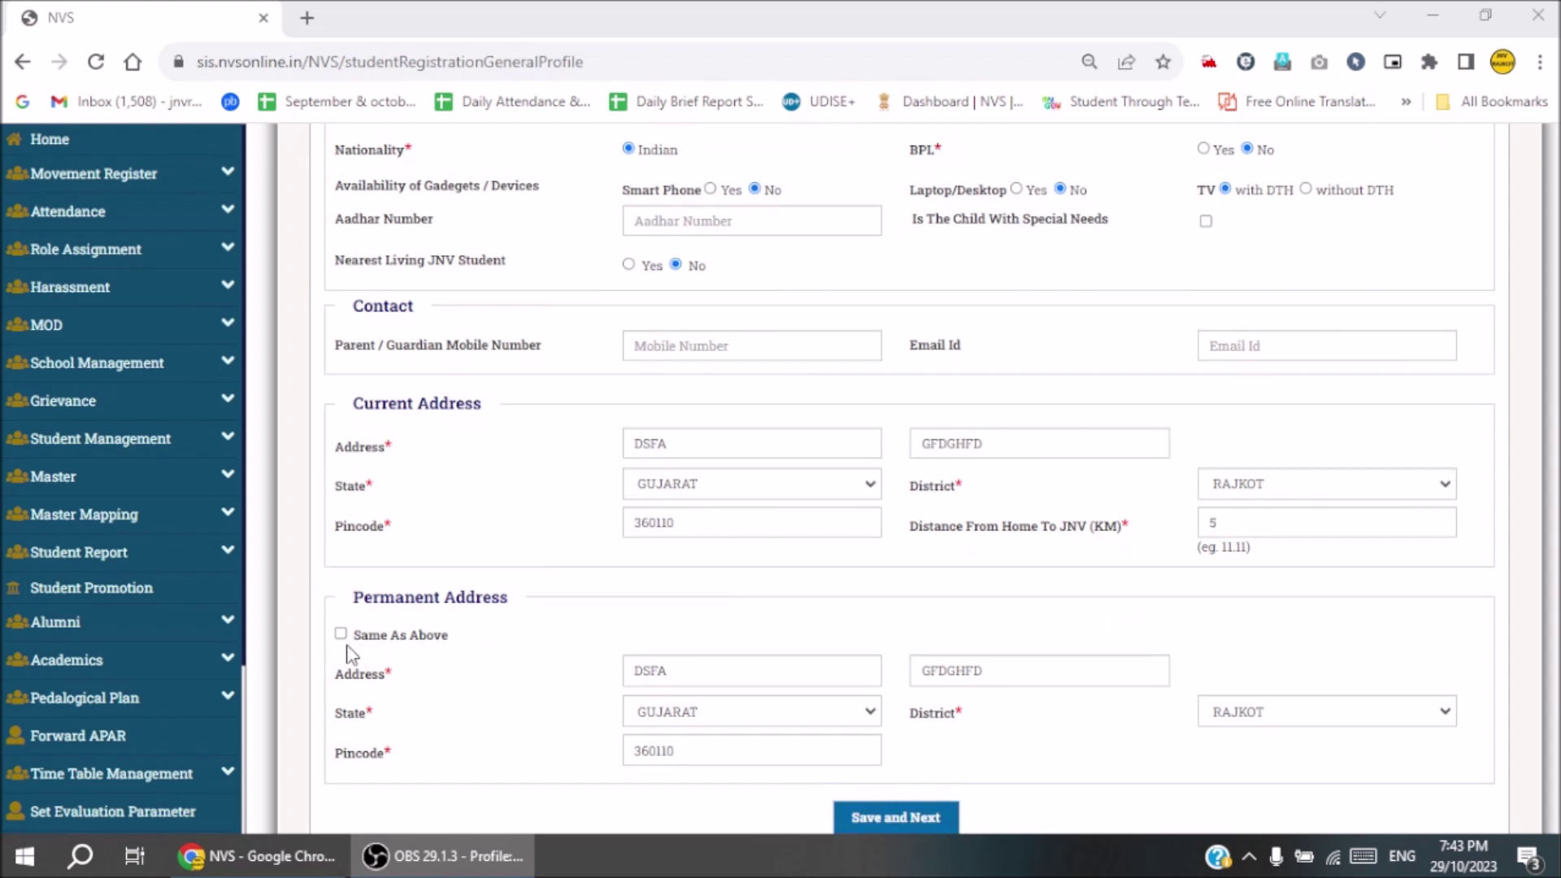
click(340, 633)
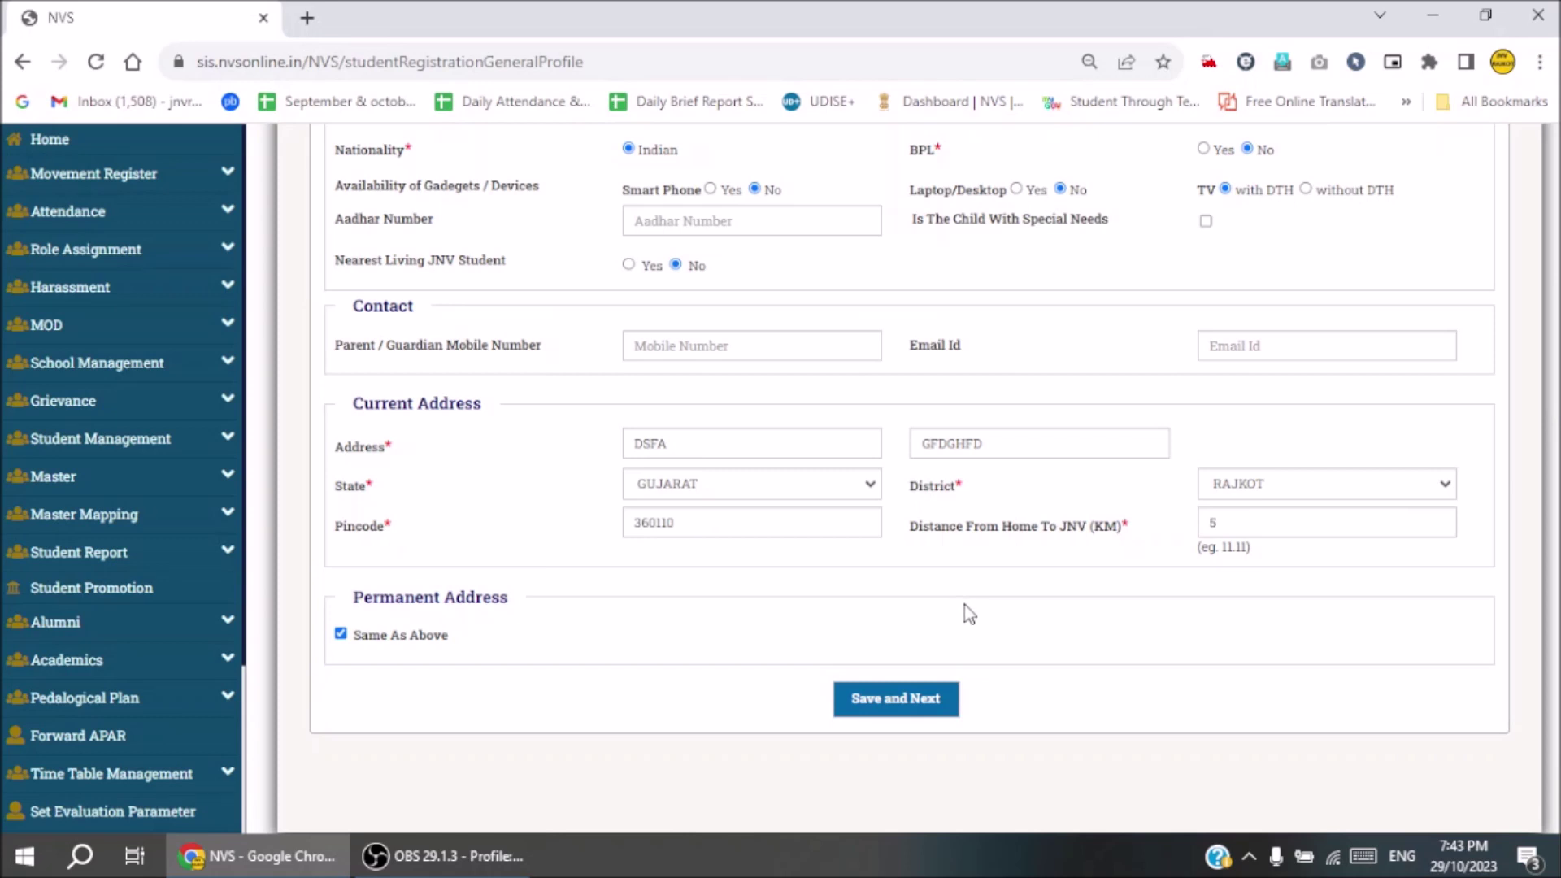
scroll(1146, 581, up, 4)
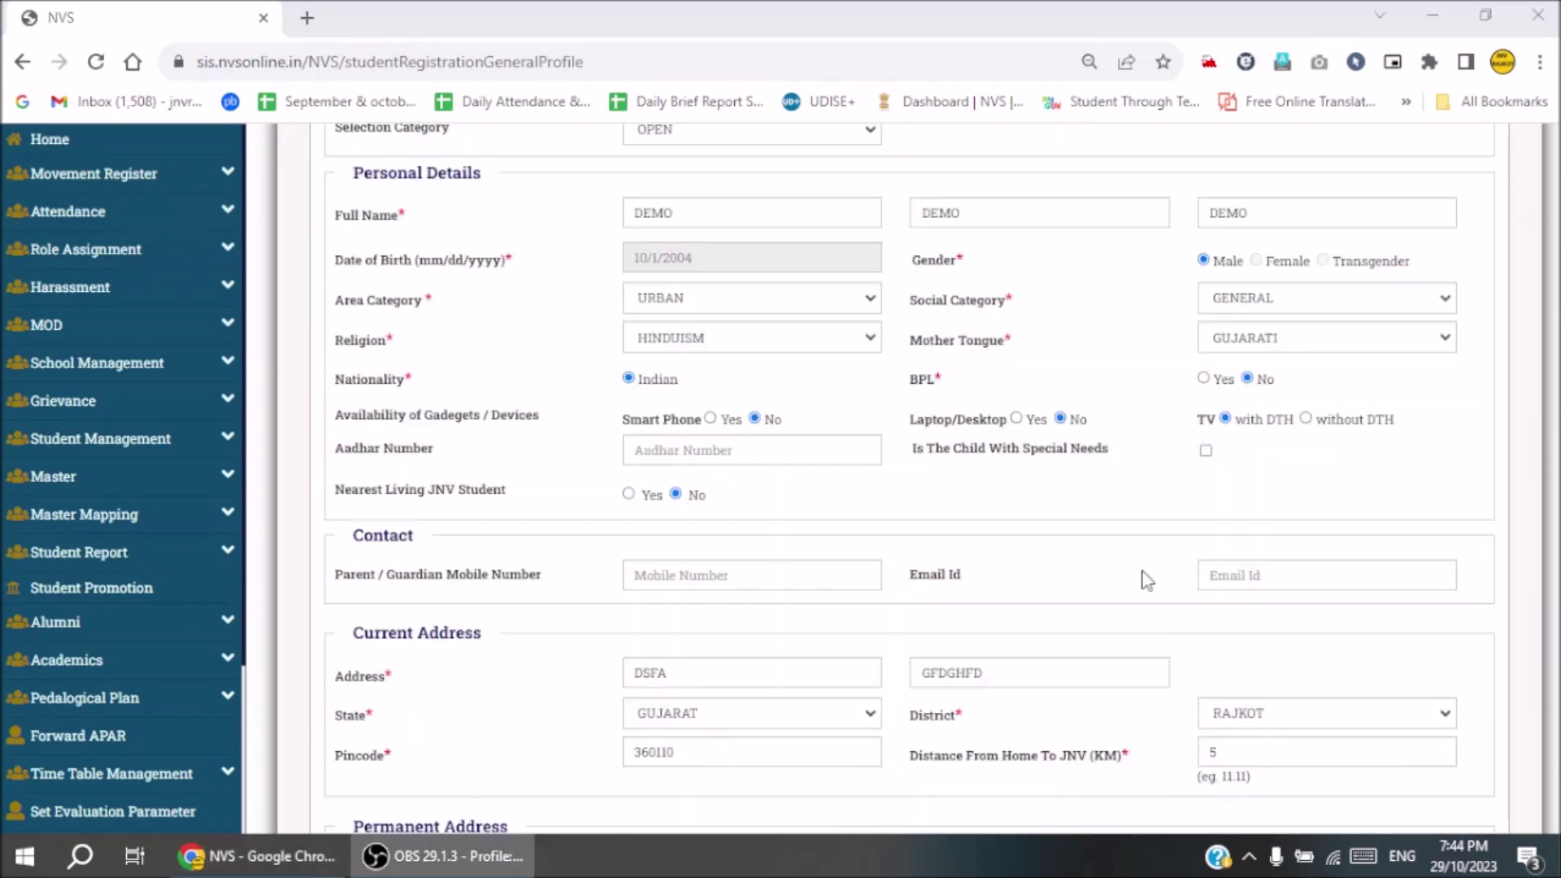
click(1146, 580)
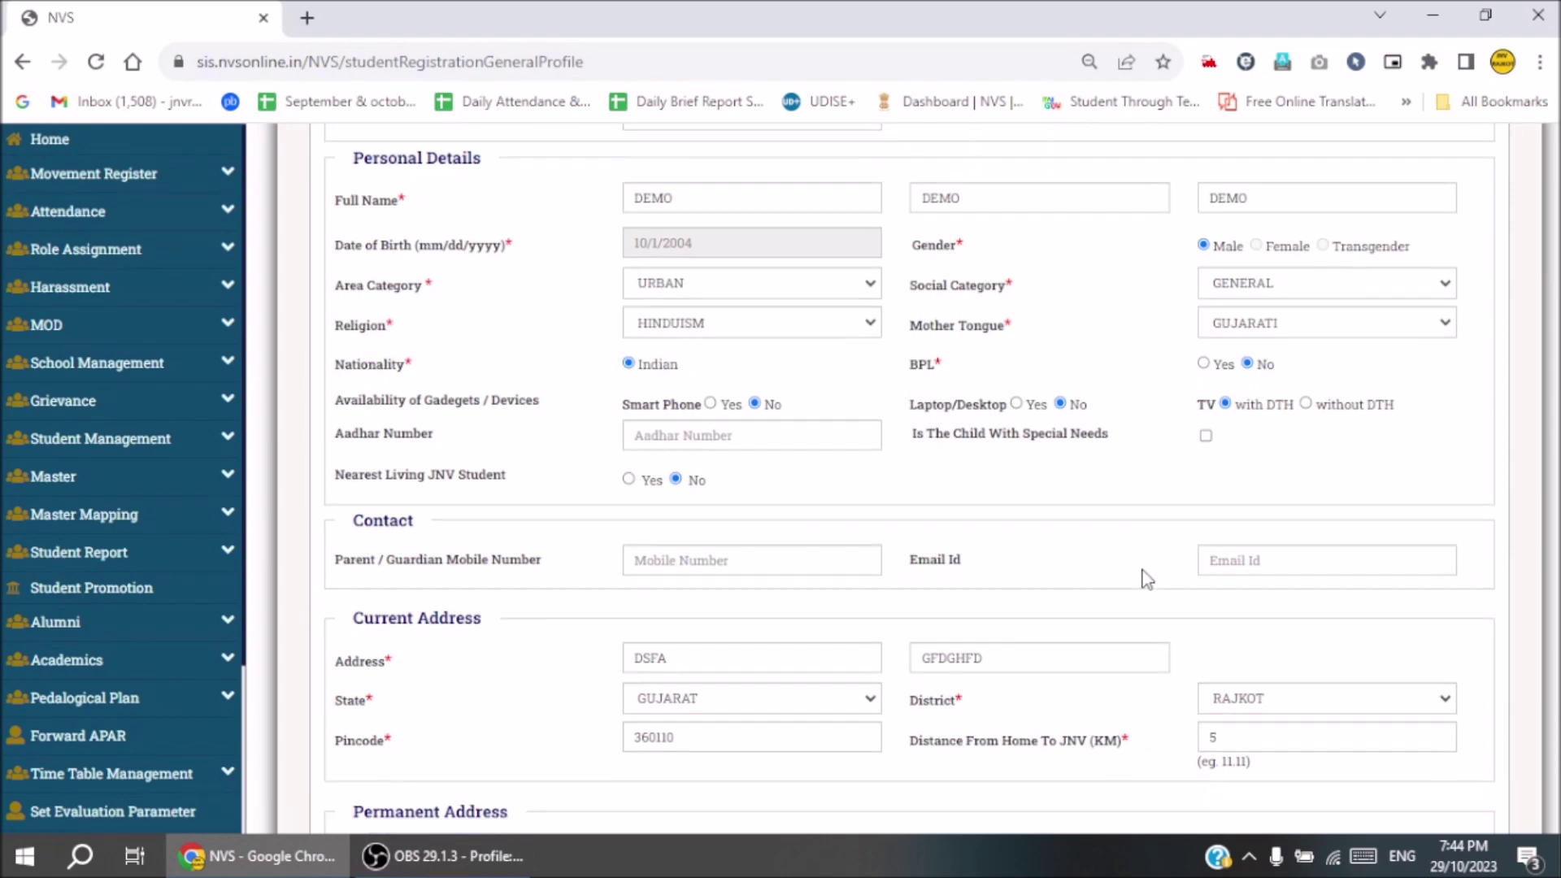
scroll(1144, 579, down, 5)
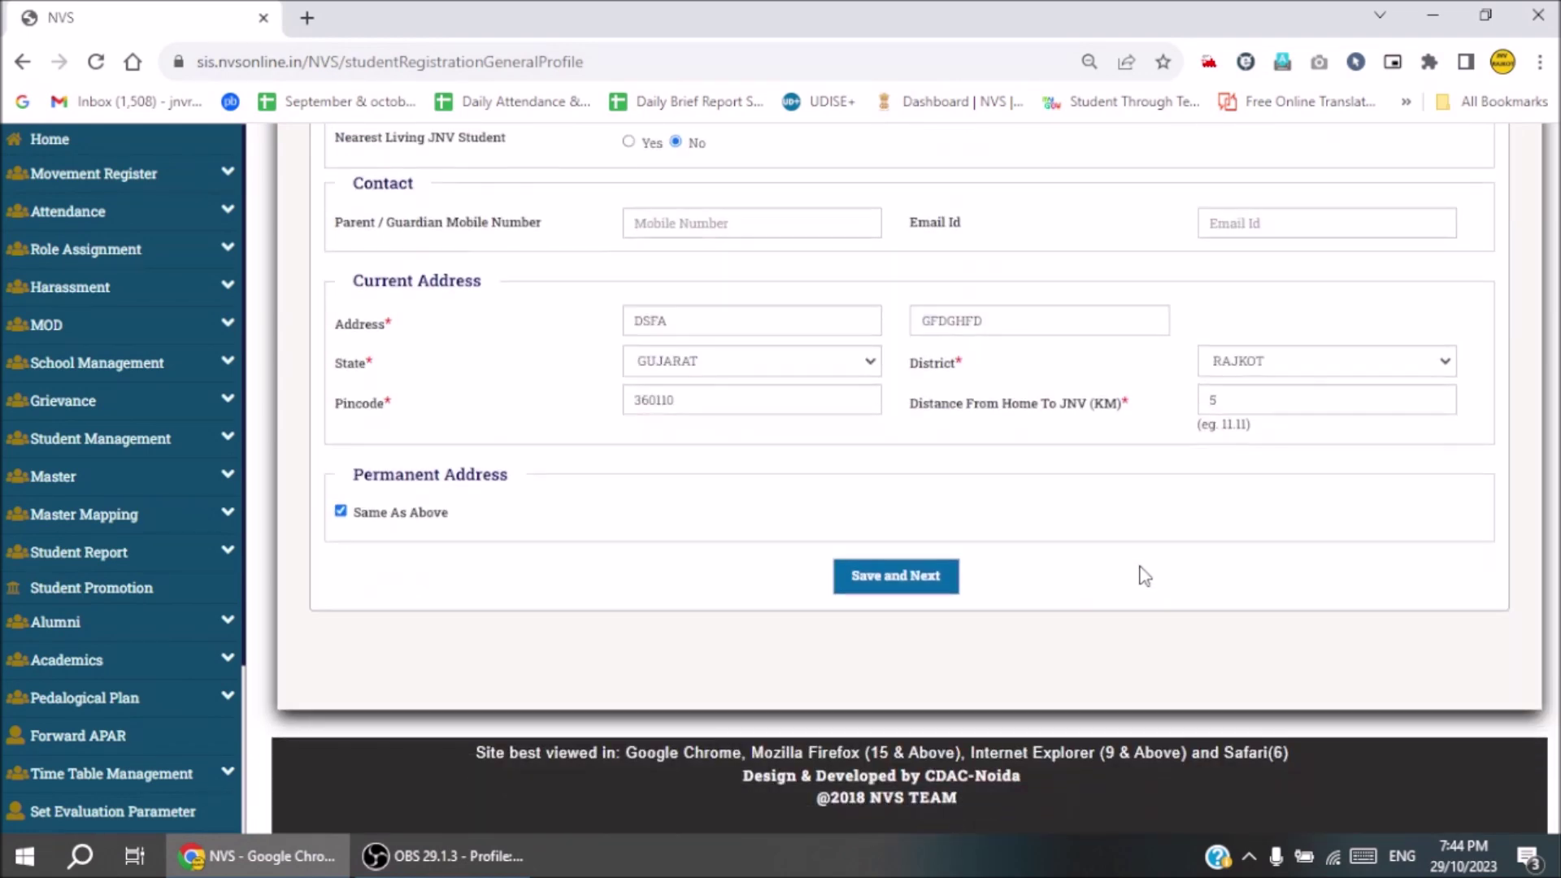
click(914, 582)
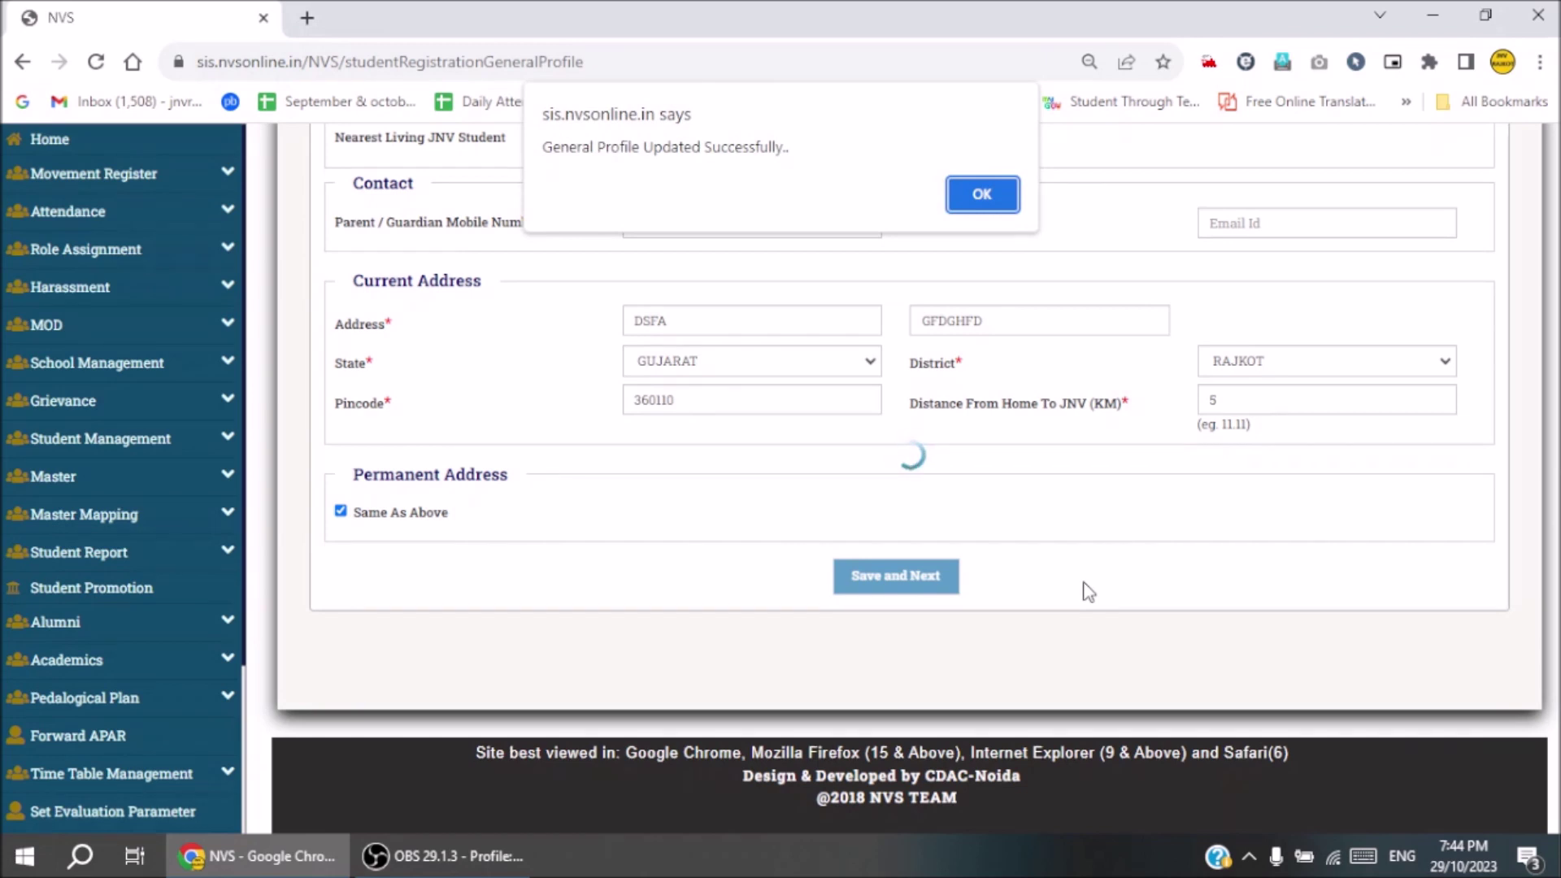
click(993, 198)
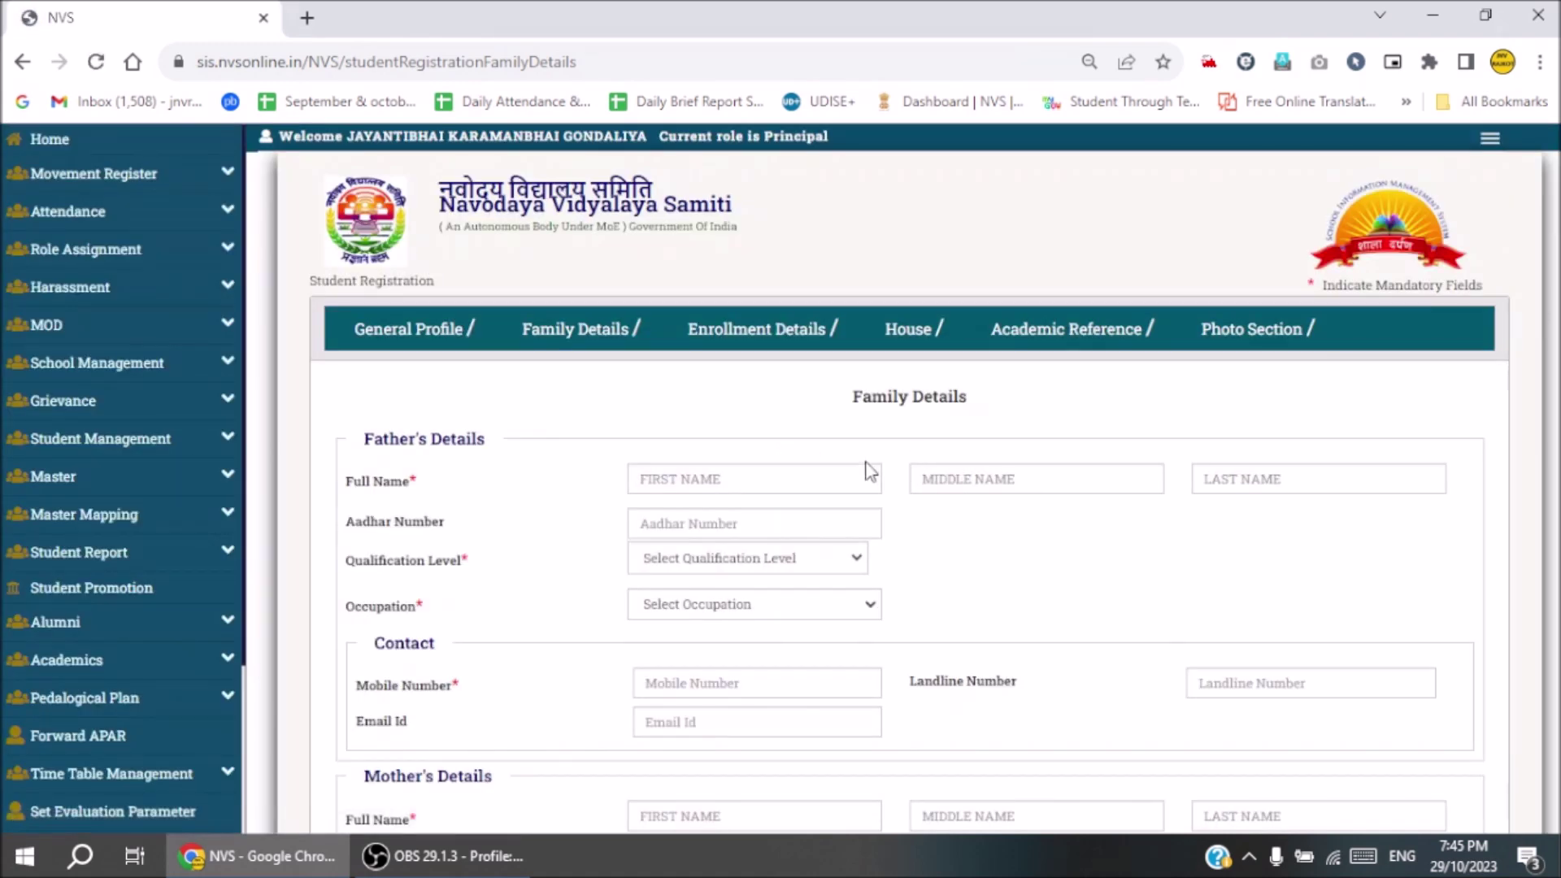
Enter the father's first, middle and last names in Father's Details, leaving the Aadhar number blank.
click(846, 473)
text(ASDF)
key(Tab)
text(ASDF)
key(Tab)
text(DEMO)
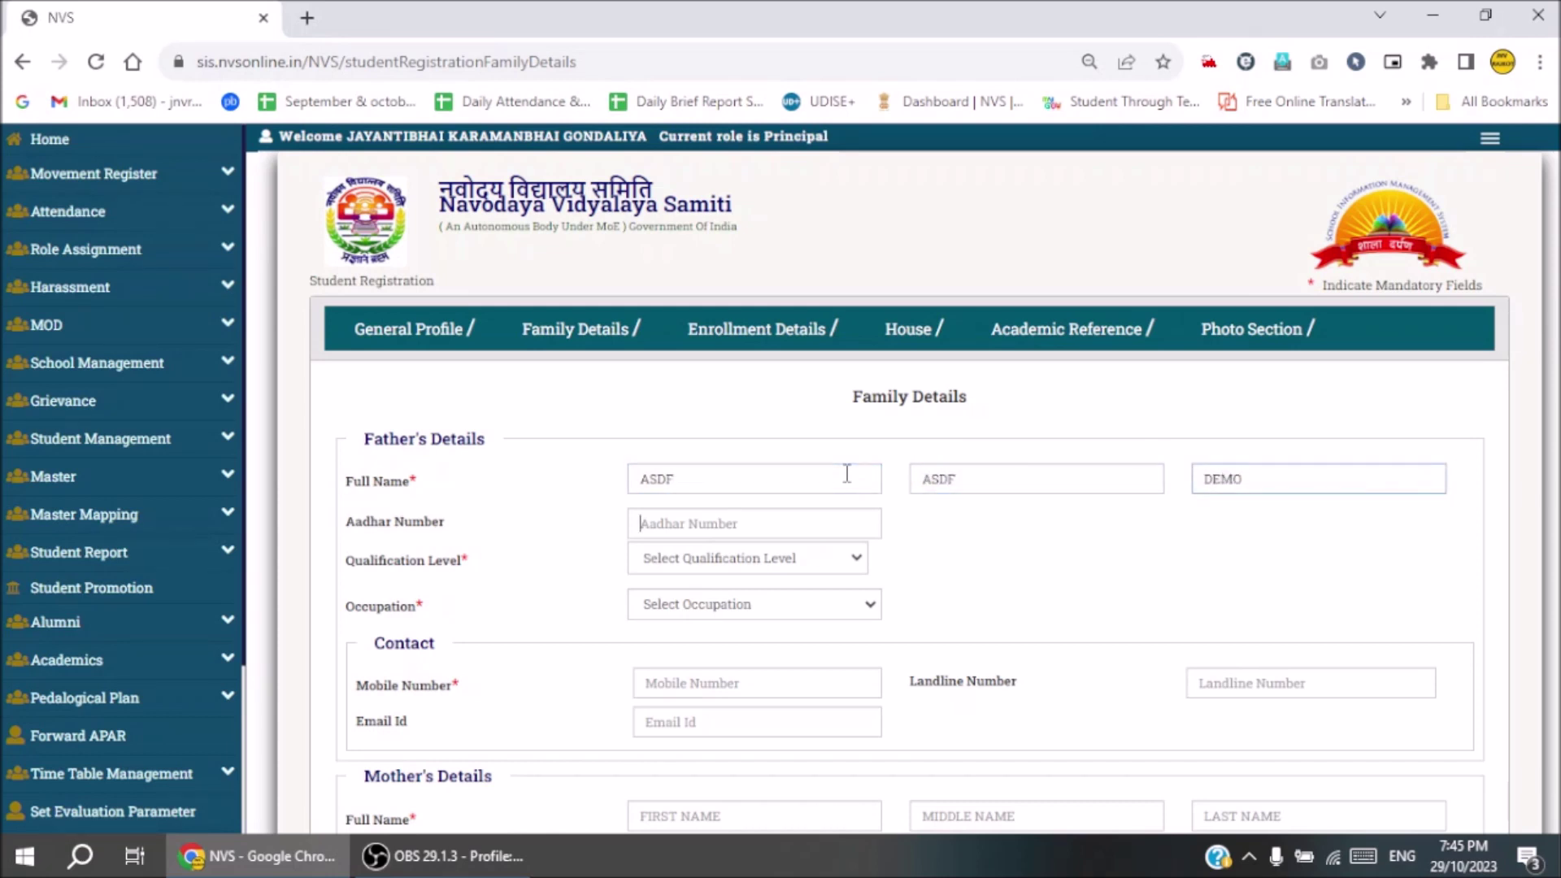
key(Tab)
key(Tab)
Set the father's qualification level to 10TH BELOW and occupation to SELF EMPLOYED, and enter his mobile number.
click(795, 569)
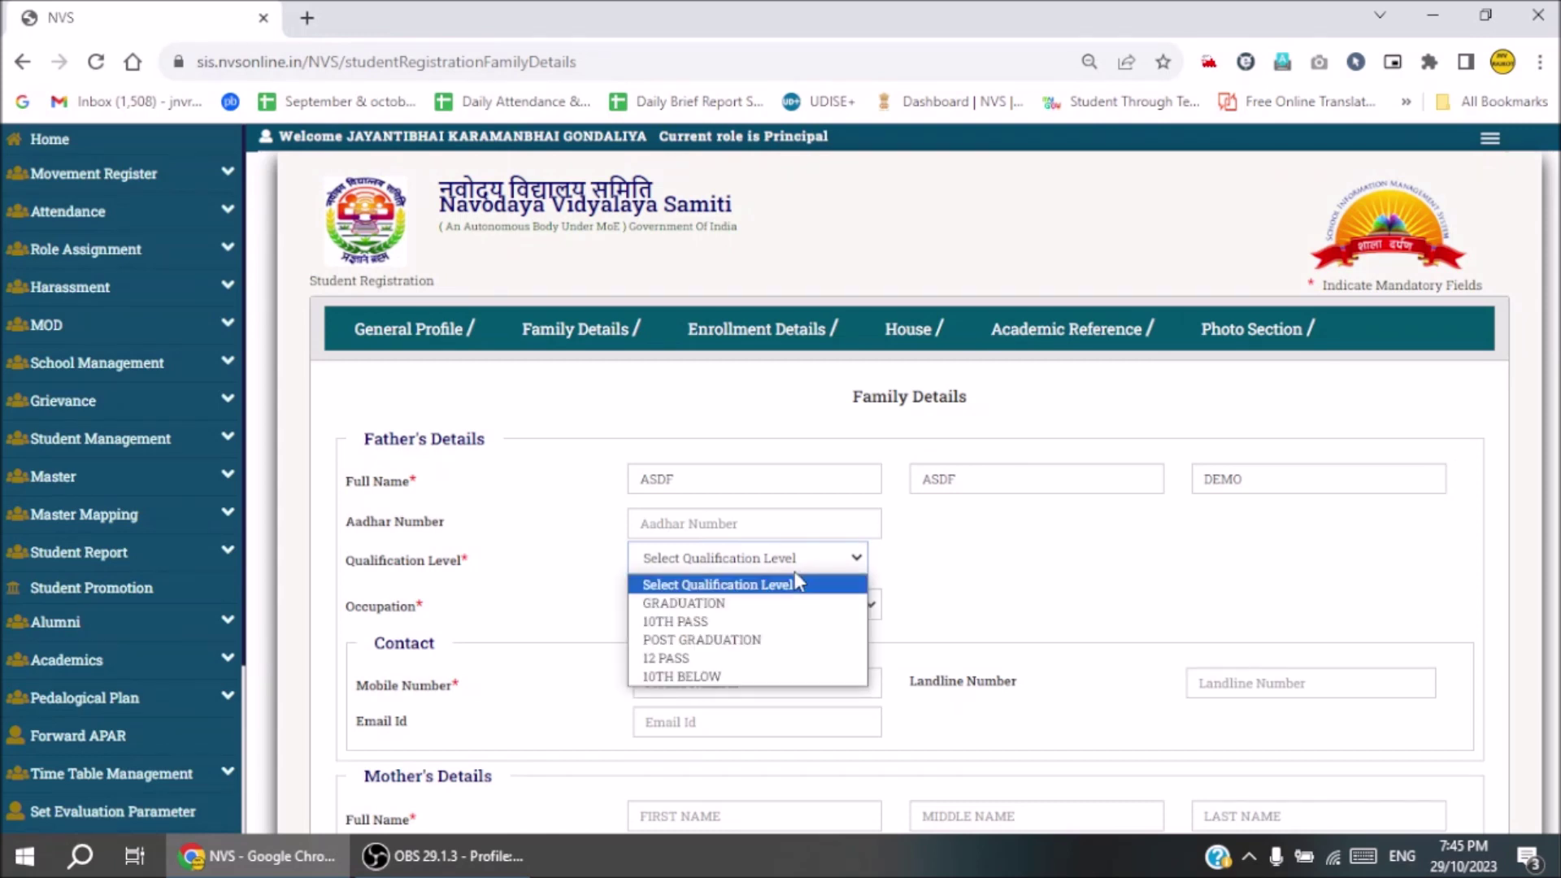
click(785, 676)
click(746, 612)
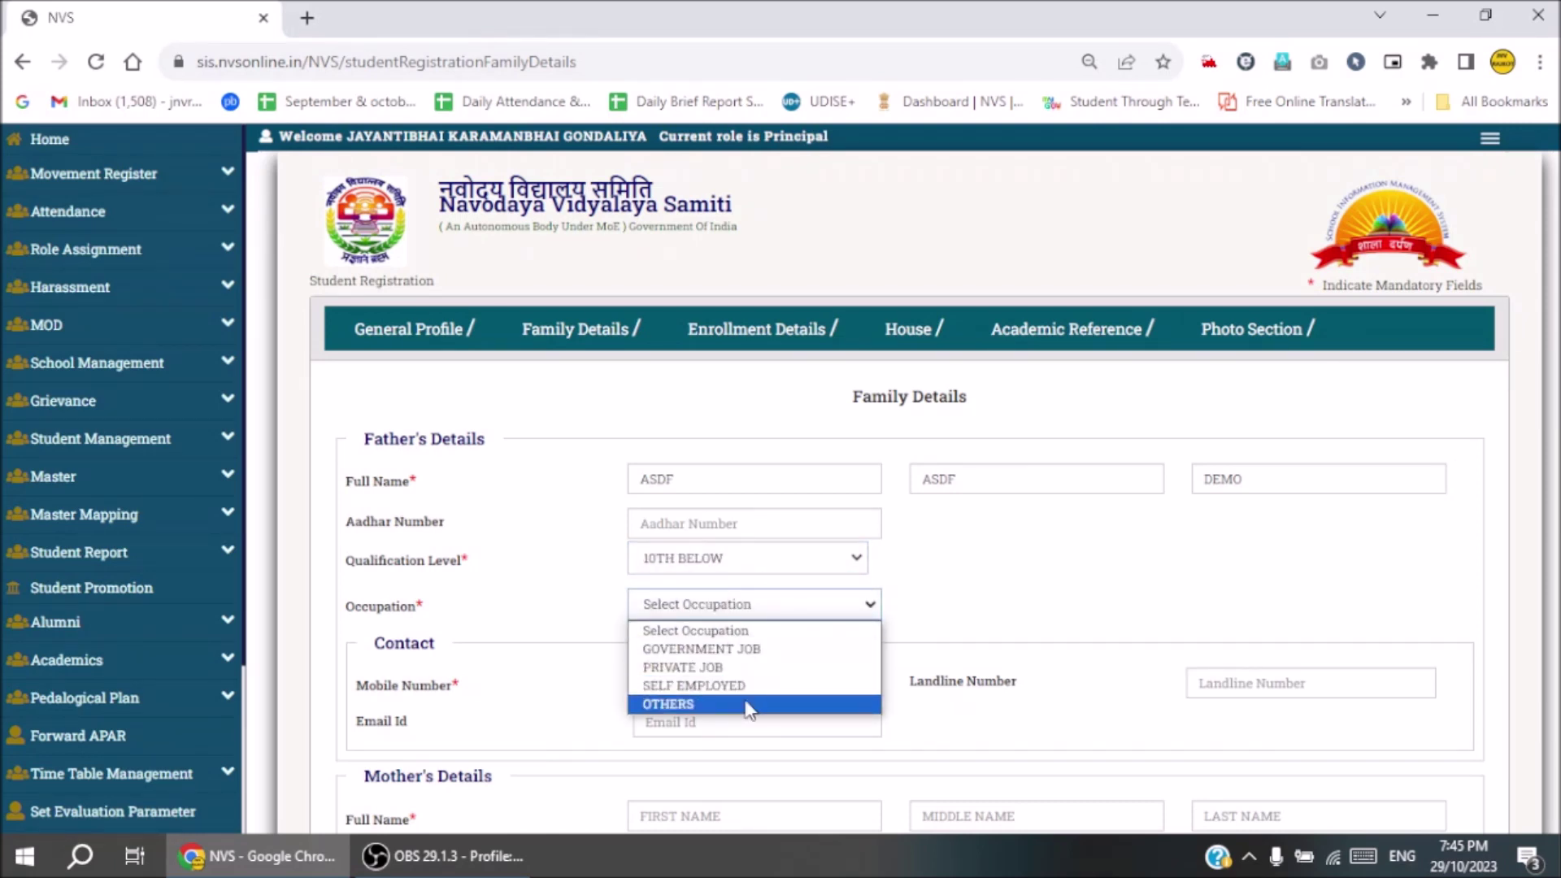
click(746, 685)
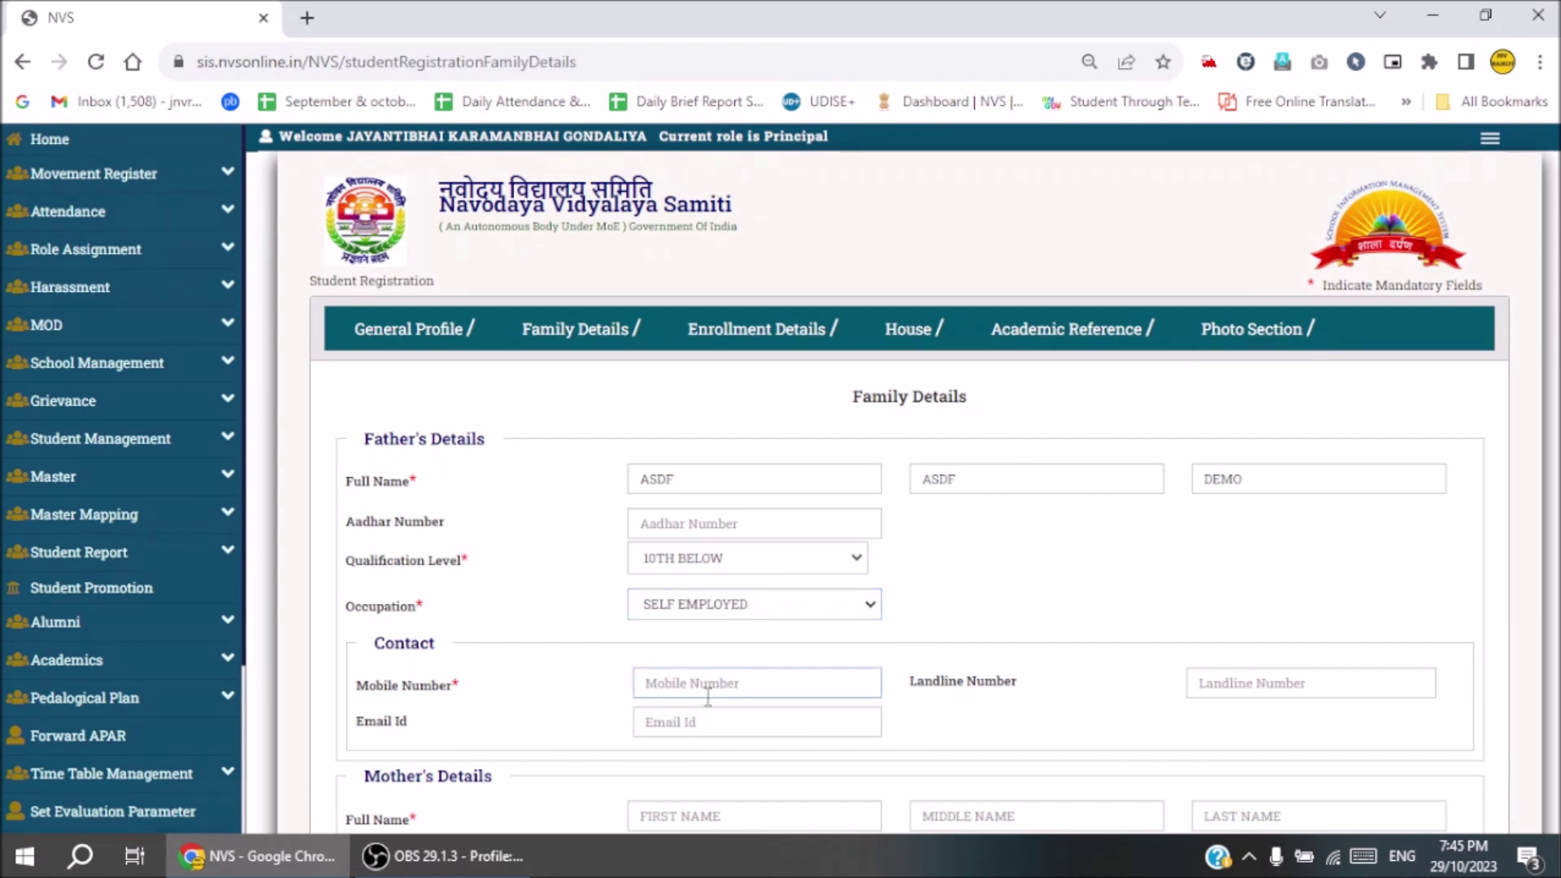
text(123456790)
Enter the mother's first and middle names with the student's surname as her last name, leaving the Aadhar number blank.
scroll(813, 683, down, 5)
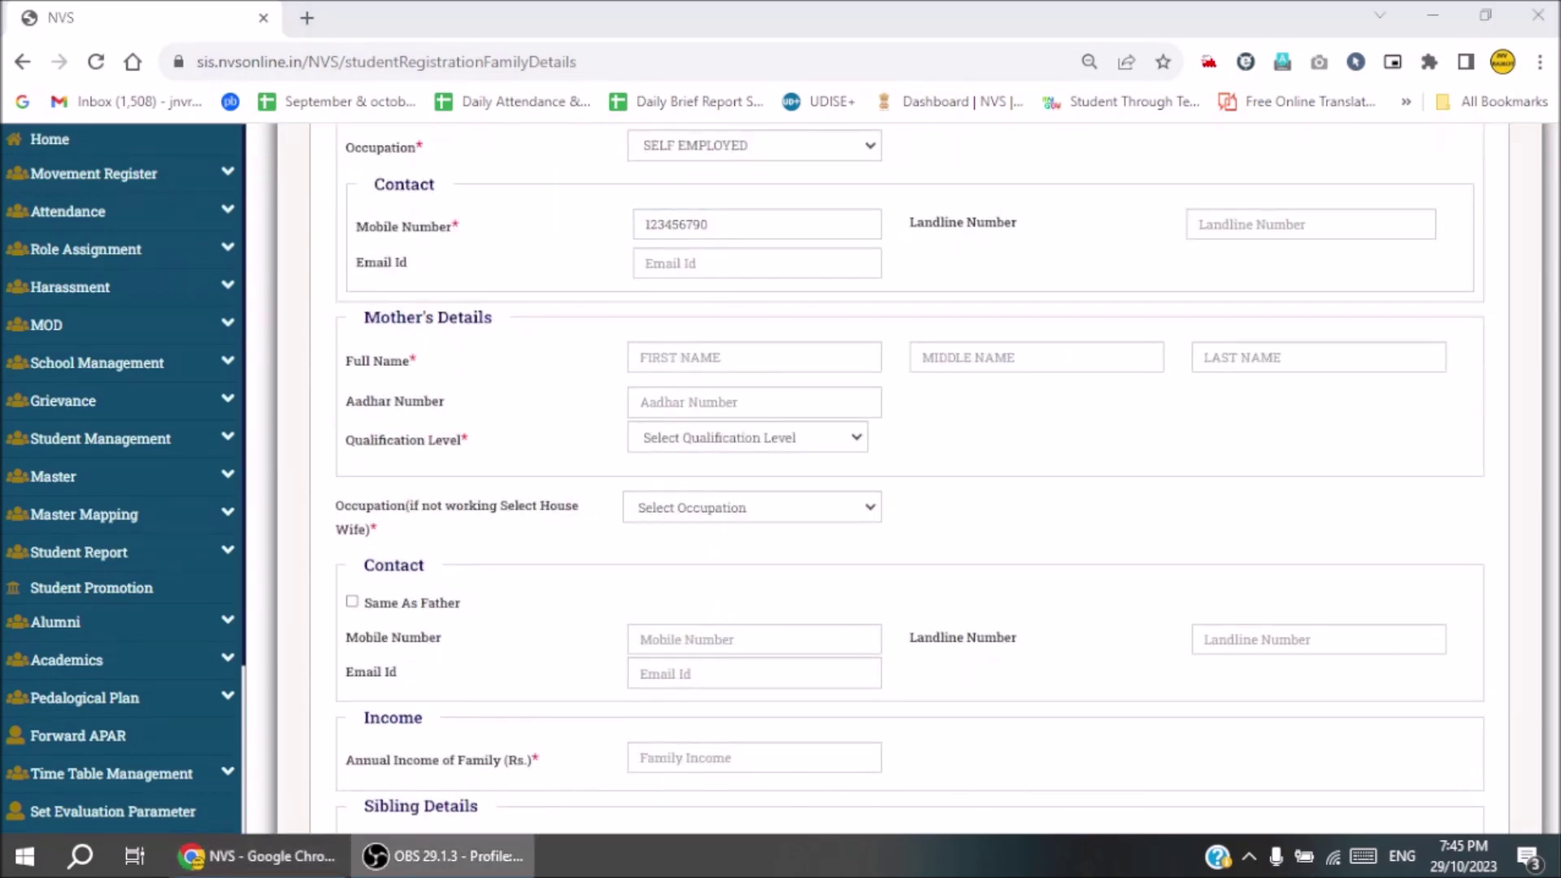
click(762, 348)
text(ADSF)
key(Tab)
text(ASDF)
key(Tab)
text(ASDF)
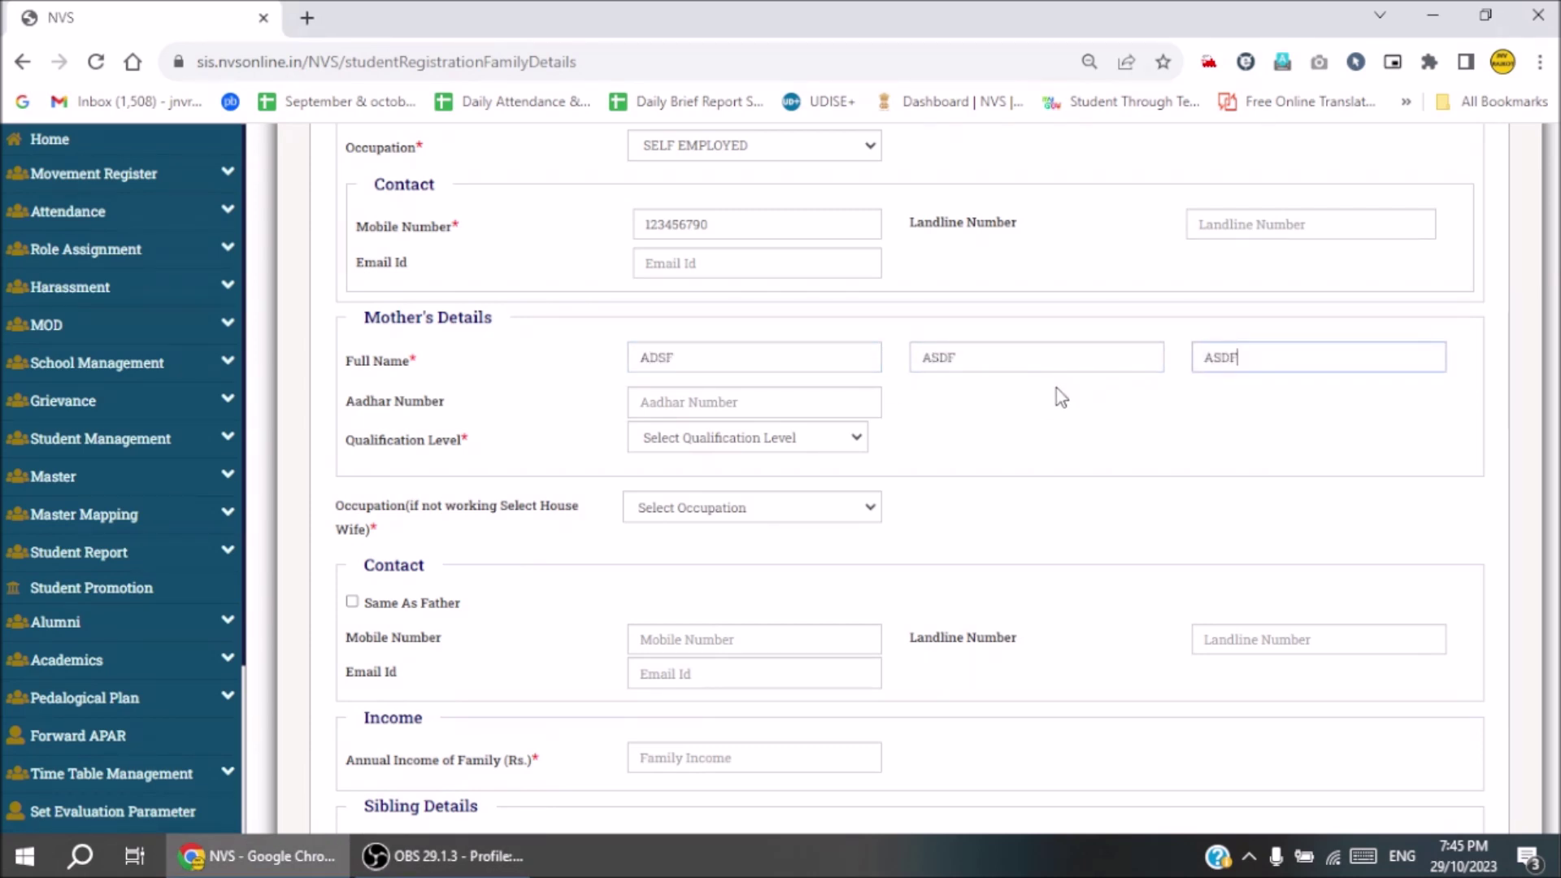
key(ctrl+a)
text(DEMO)
key(Tab)
key(Tab)
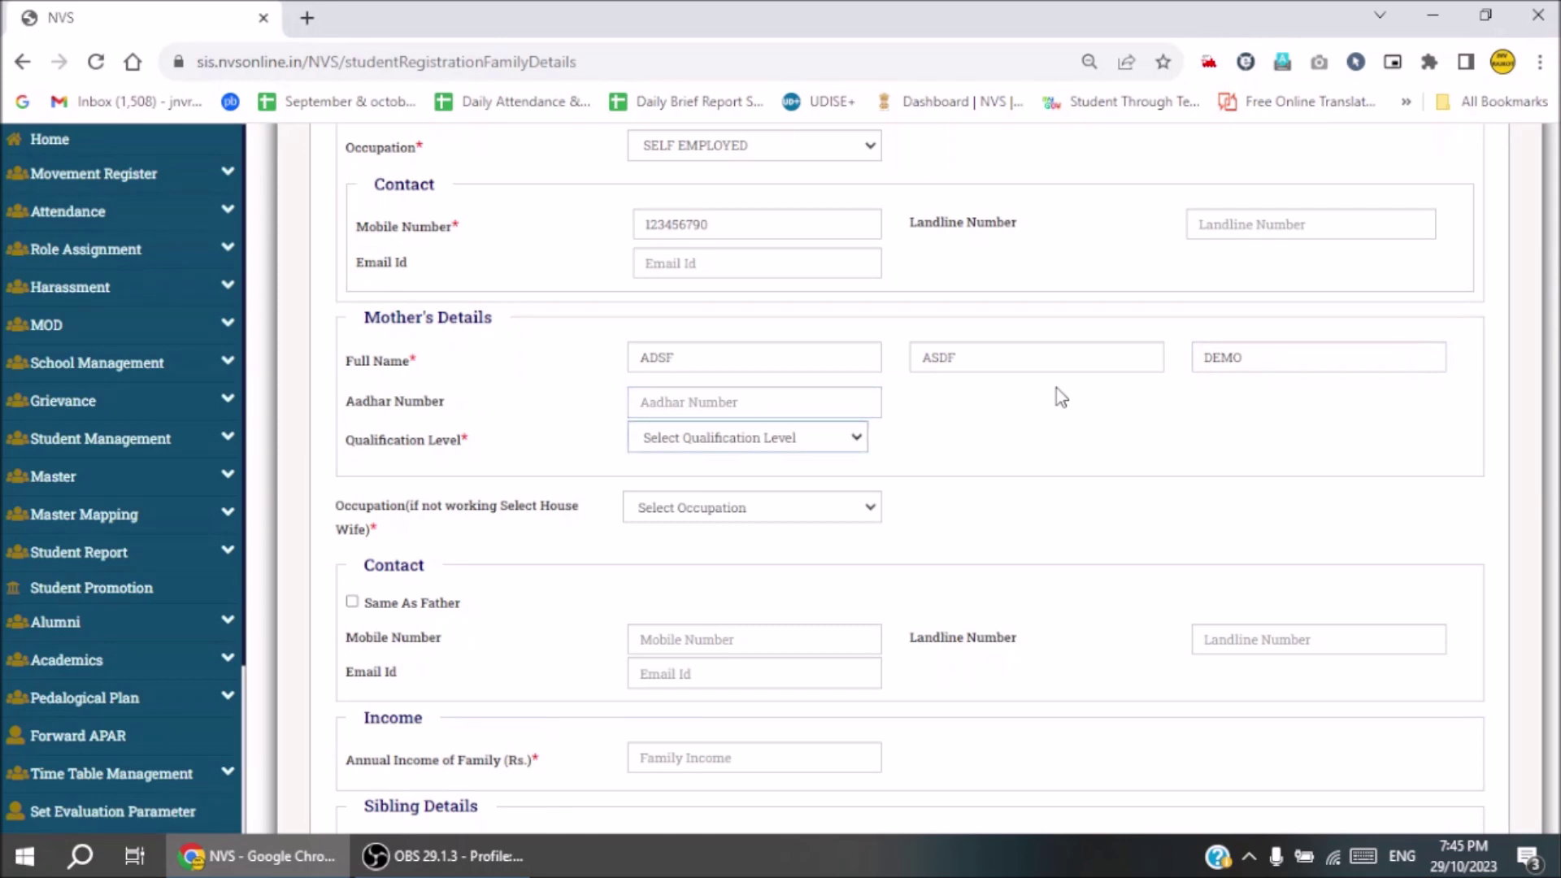
Set the mother's qualification level to 10TH BELOW and occupation to HOUSEWIFE, and mark her contact as Same As Father.
click(850, 437)
click(792, 559)
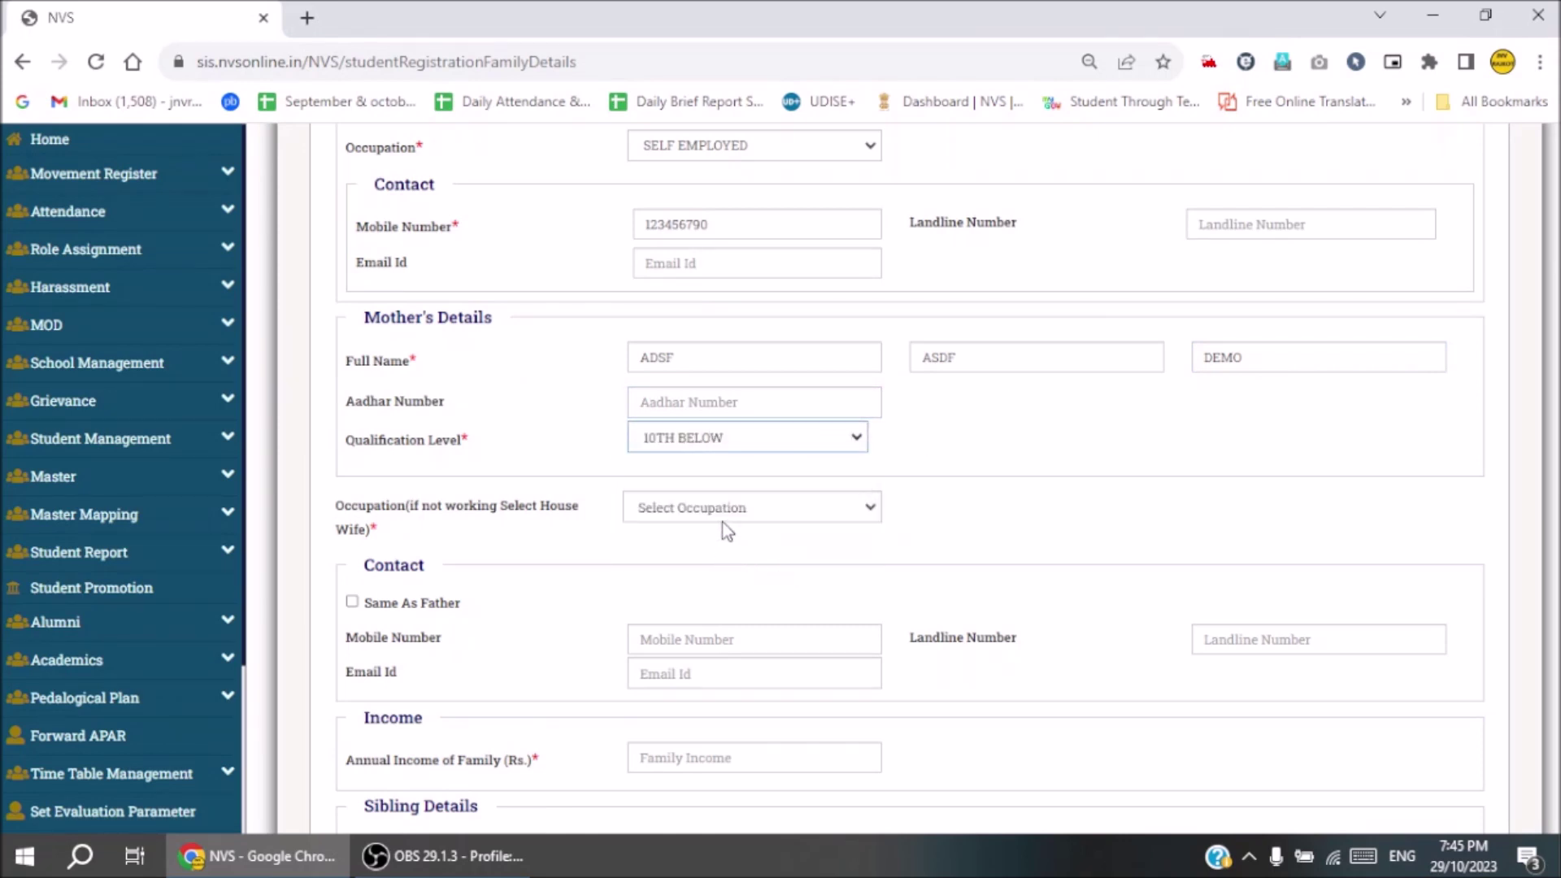
click(726, 513)
click(724, 555)
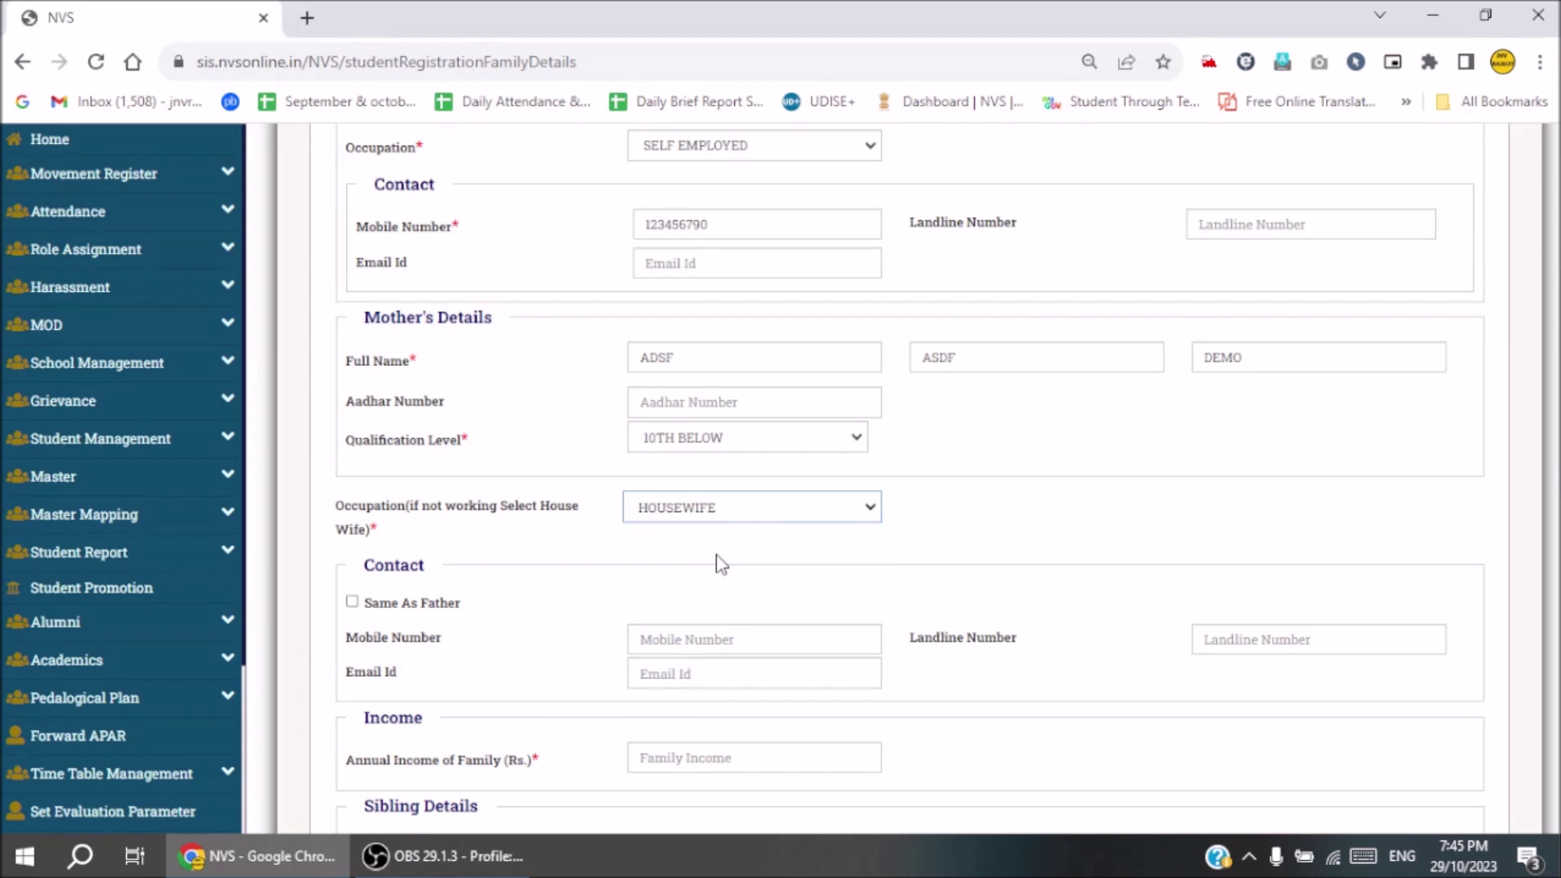
click(351, 601)
Answer No to the student having a sibling and mark both Guardian Details and Local Guardian Details as Not Applicable.
scroll(572, 661, down, 4)
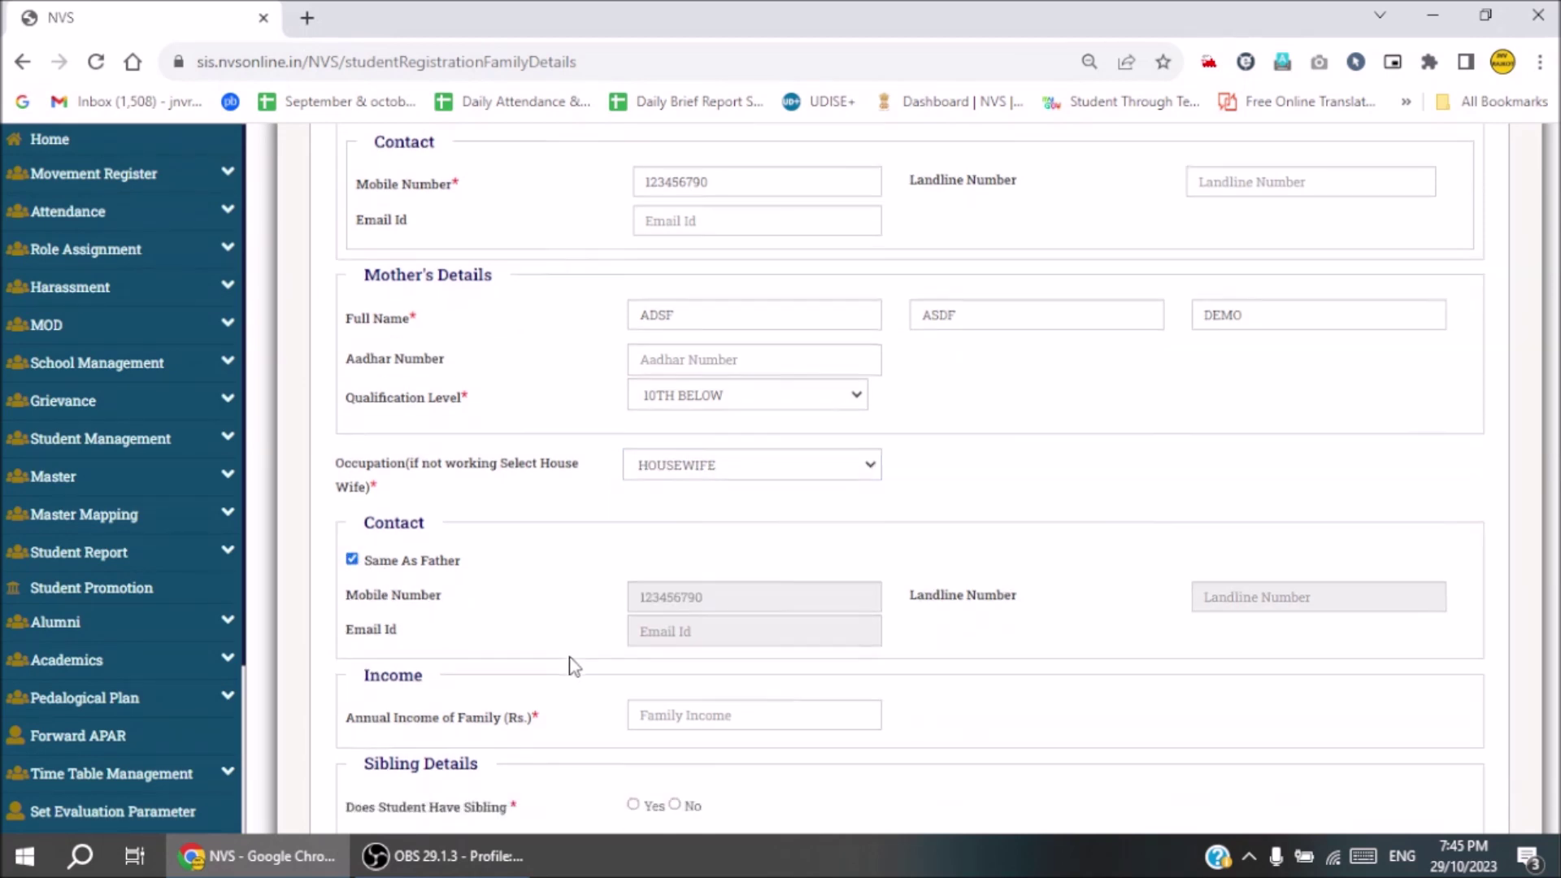
click(675, 503)
click(351, 603)
scroll(398, 694, down, 1)
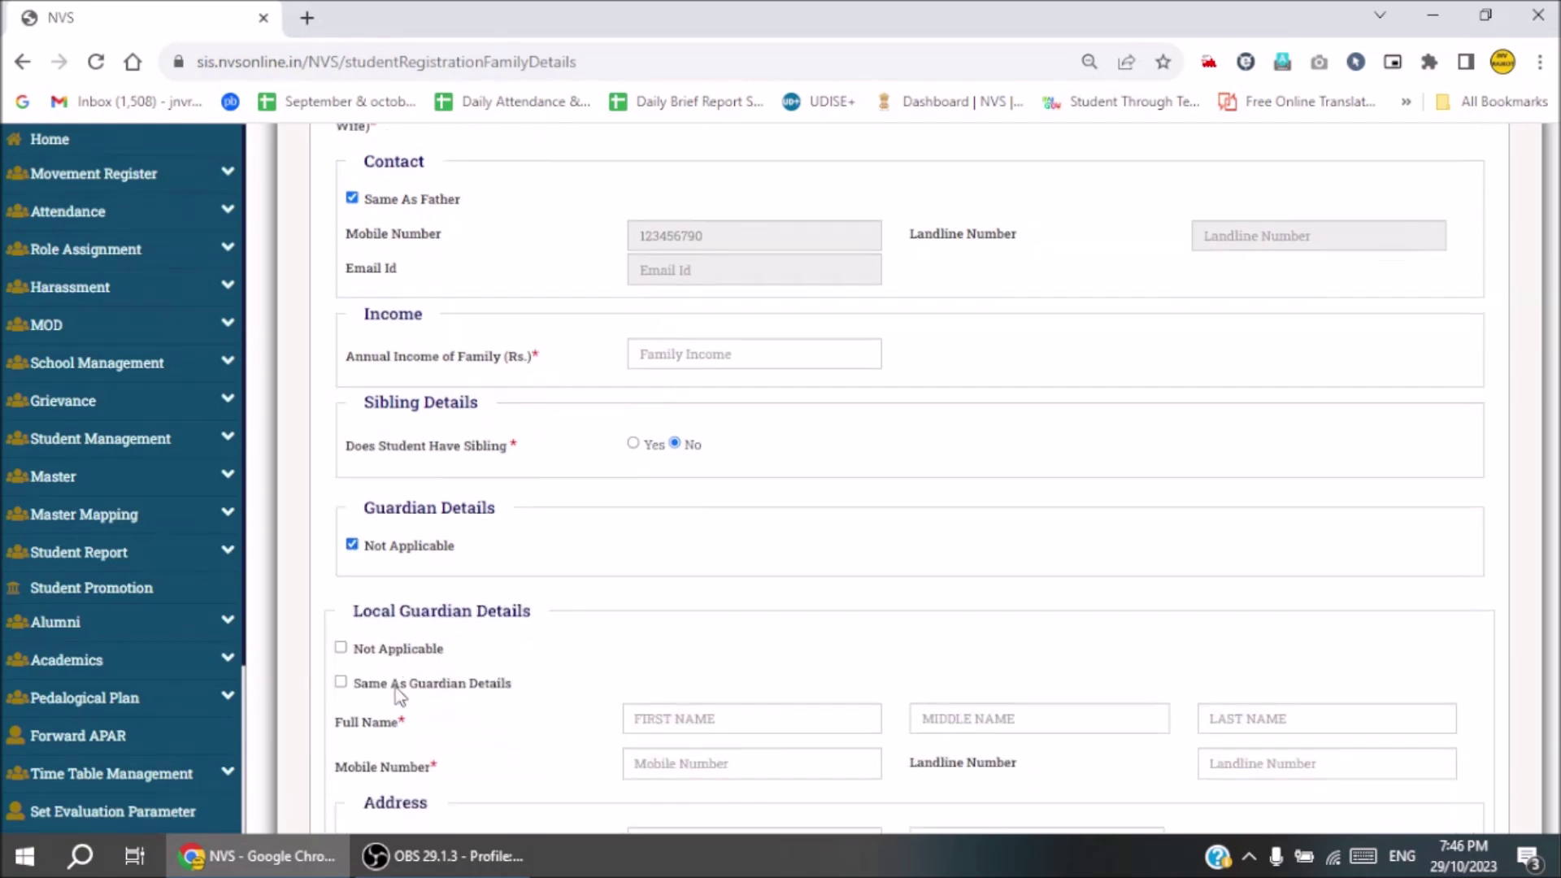
scroll(399, 692, down, 2)
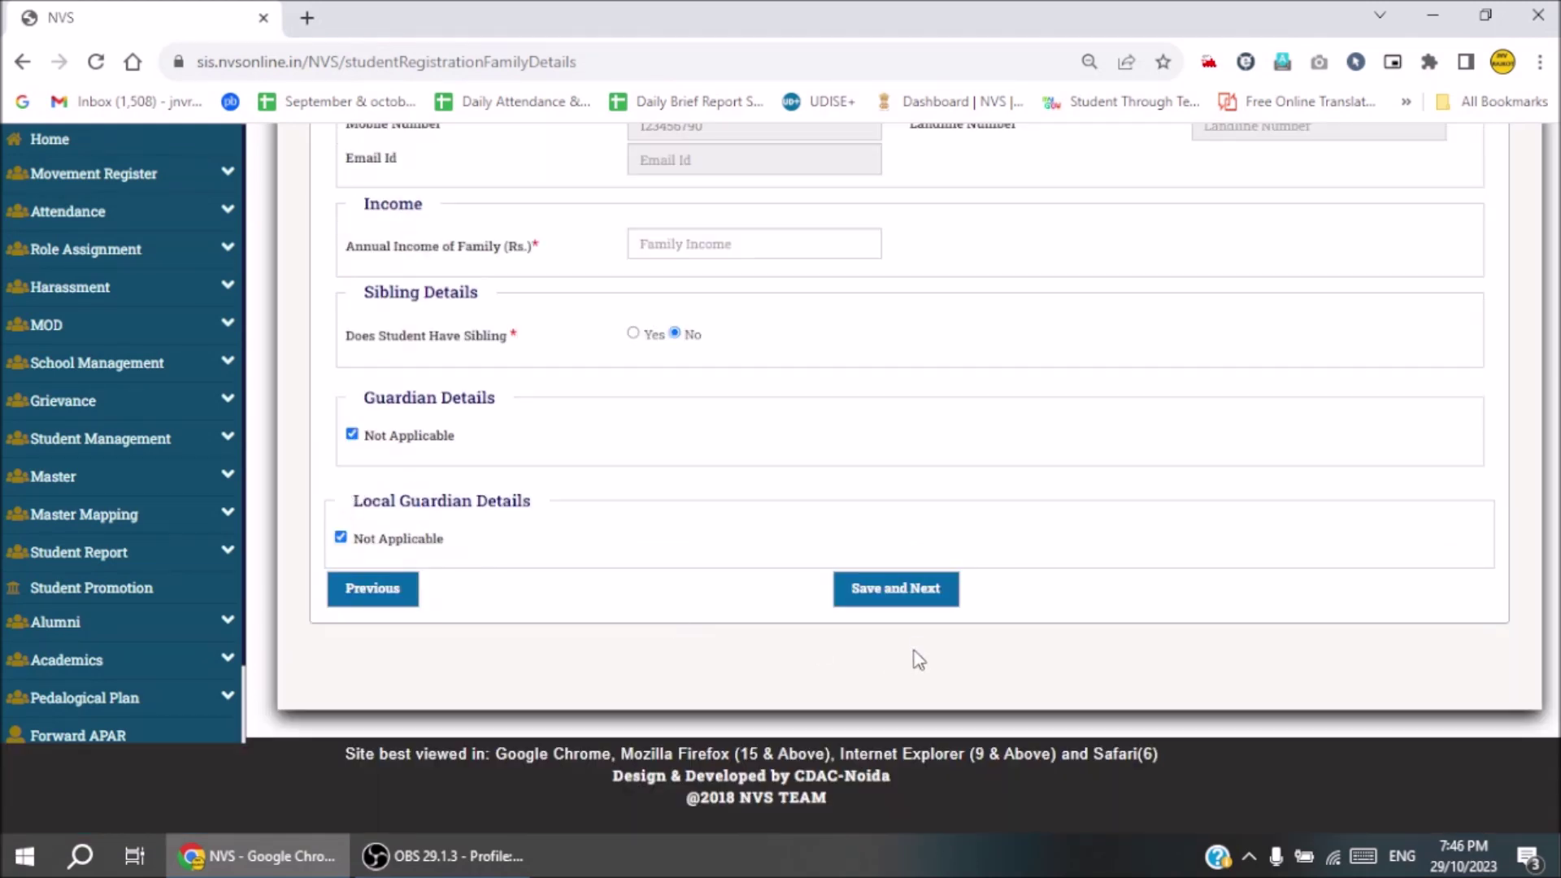
Enter 60000 as the annual family income and submit the Family Details form.
click(779, 237)
text(60000)
click(934, 598)
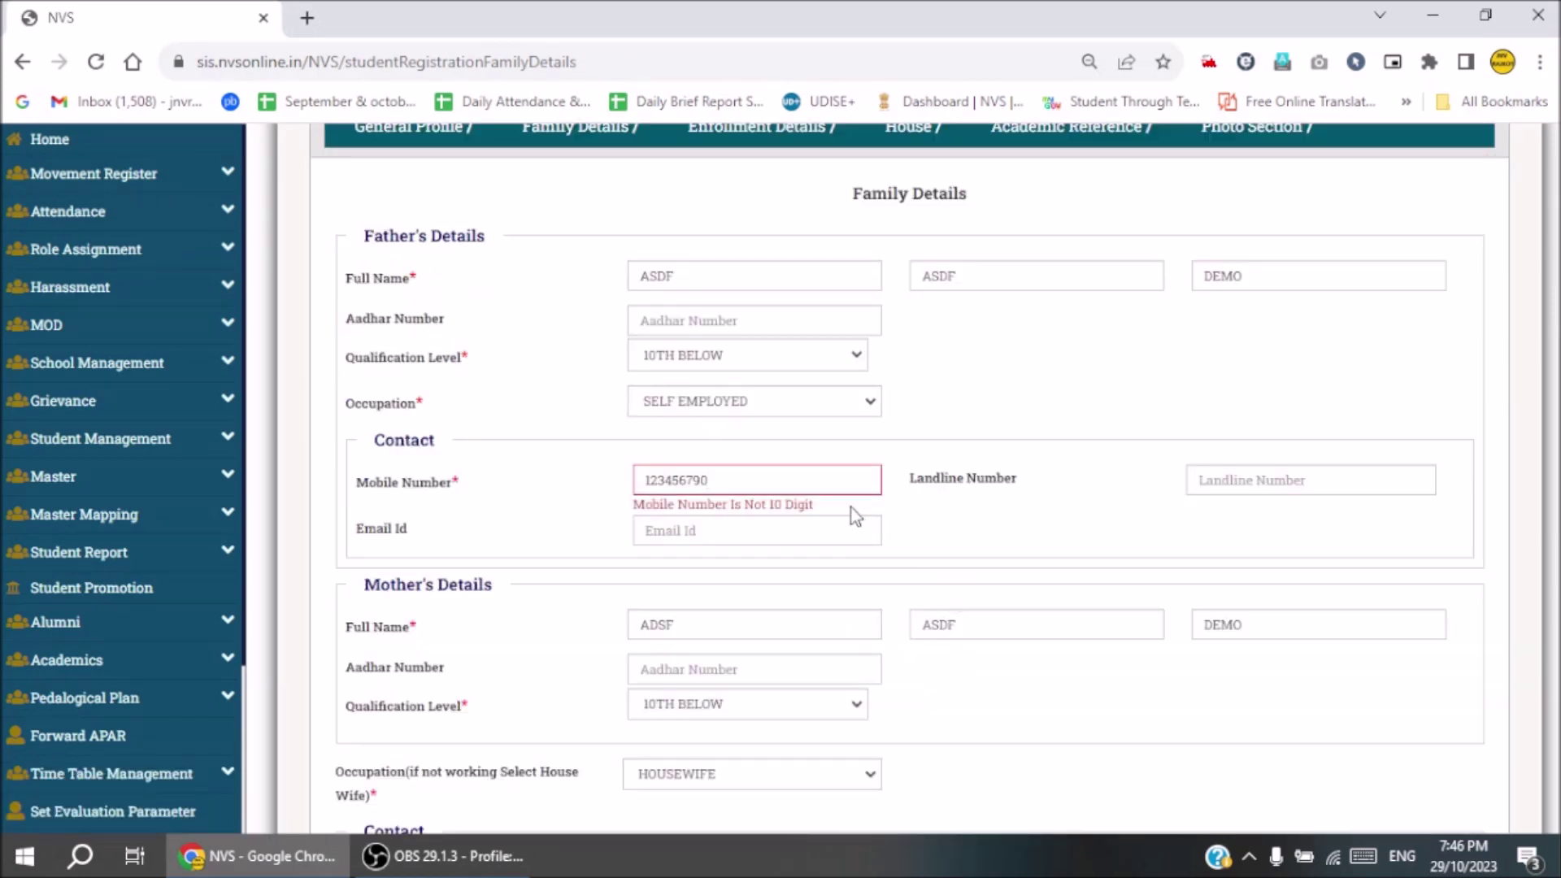
Complete the father's mobile number to ten digits, then save the Family Details and proceed to Enrollment.
text(0)
scroll(676, 449, down, 7)
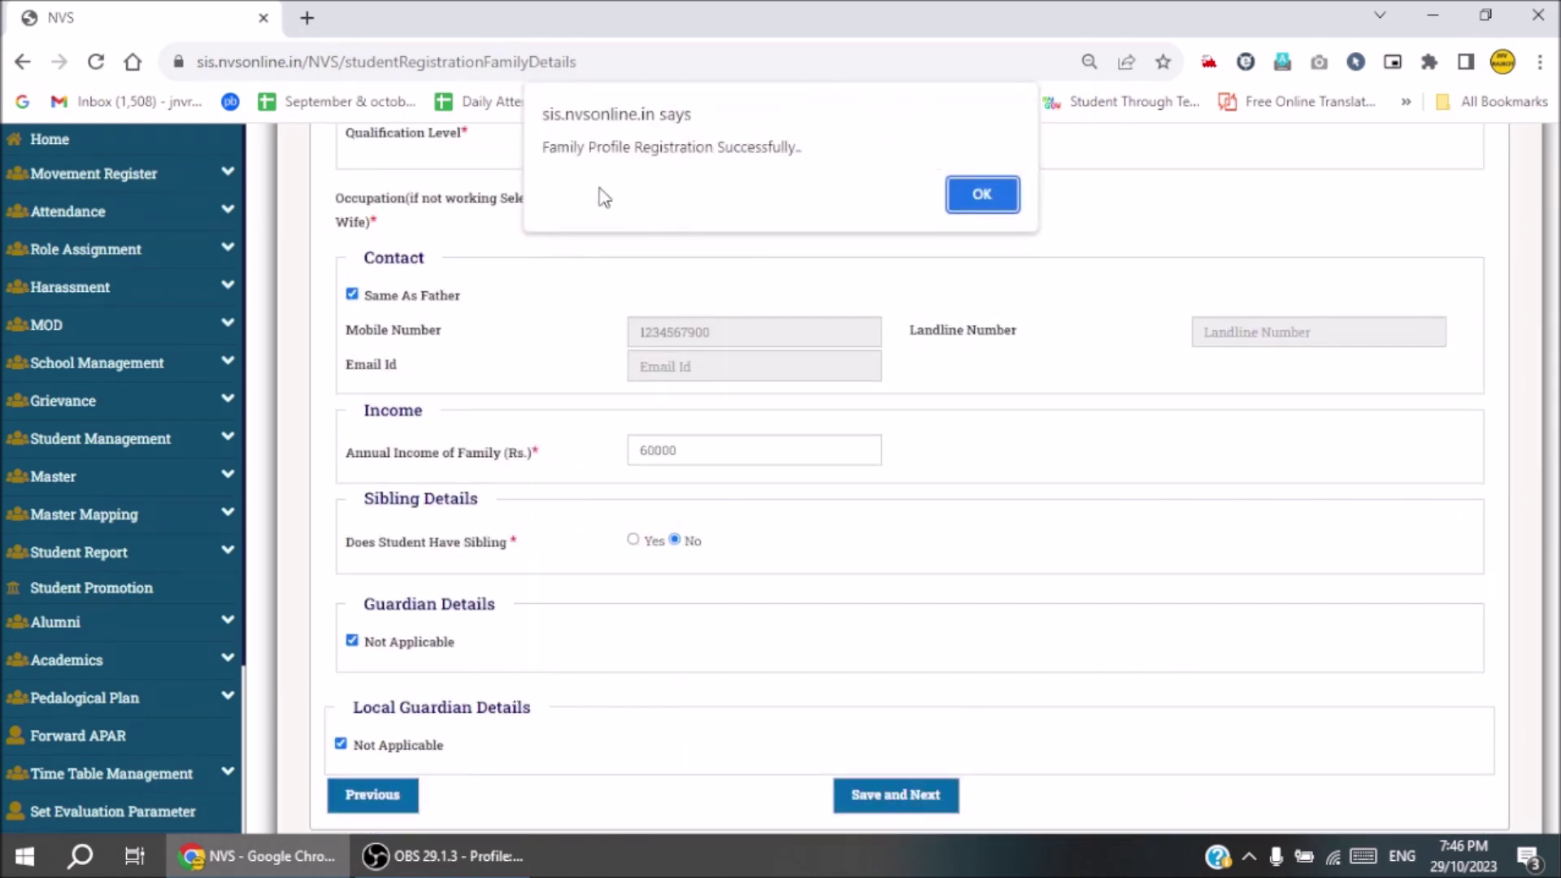
click(980, 197)
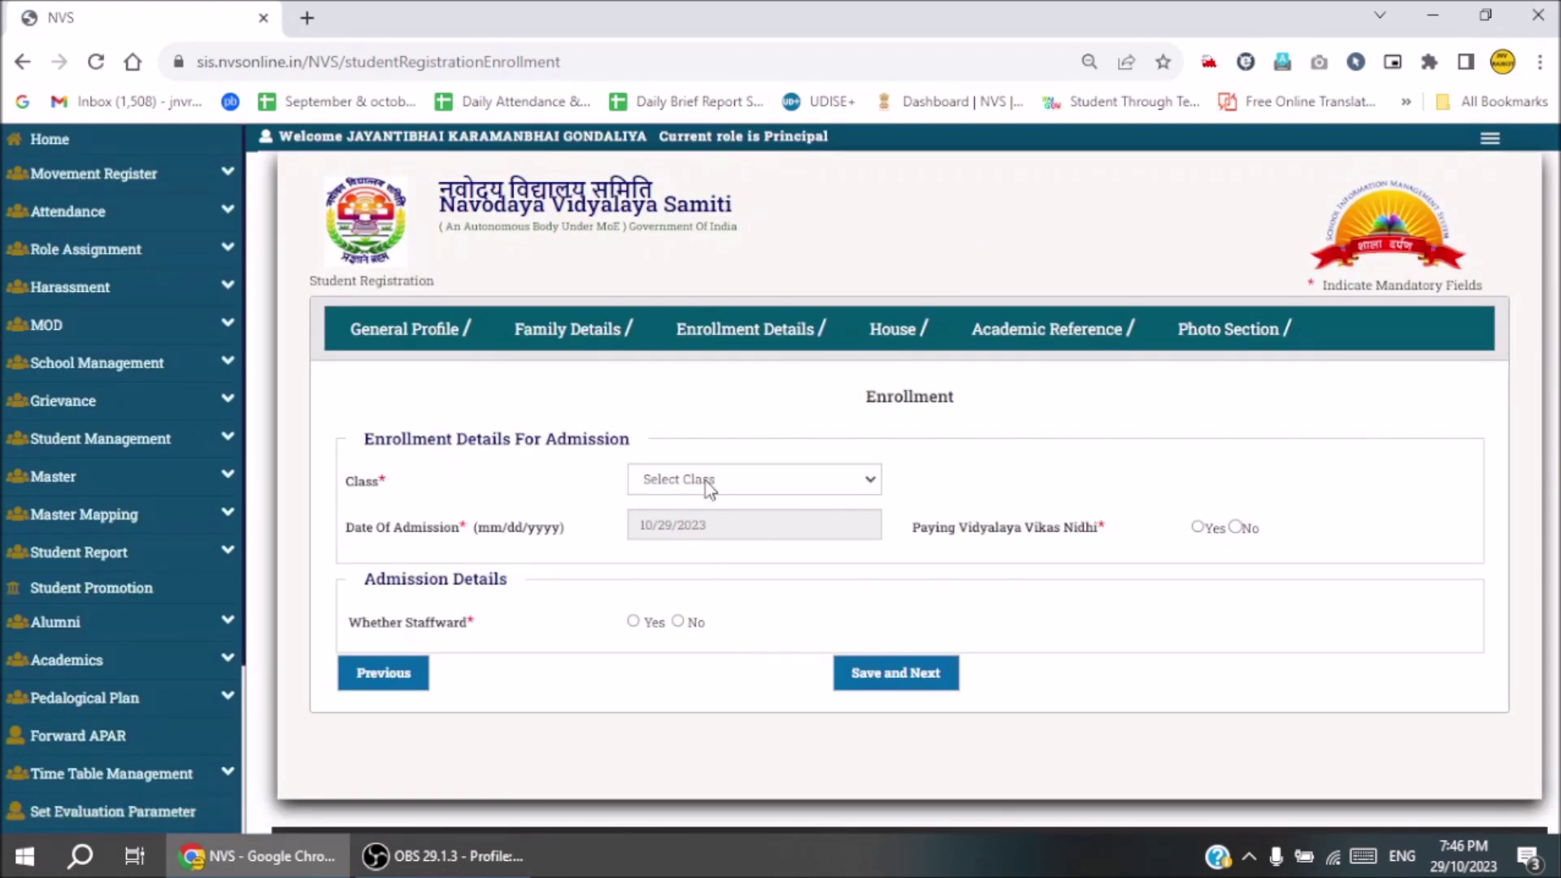
Set the enrollment class to VI, section to A and date of admission to 07/14/2023.
click(710, 485)
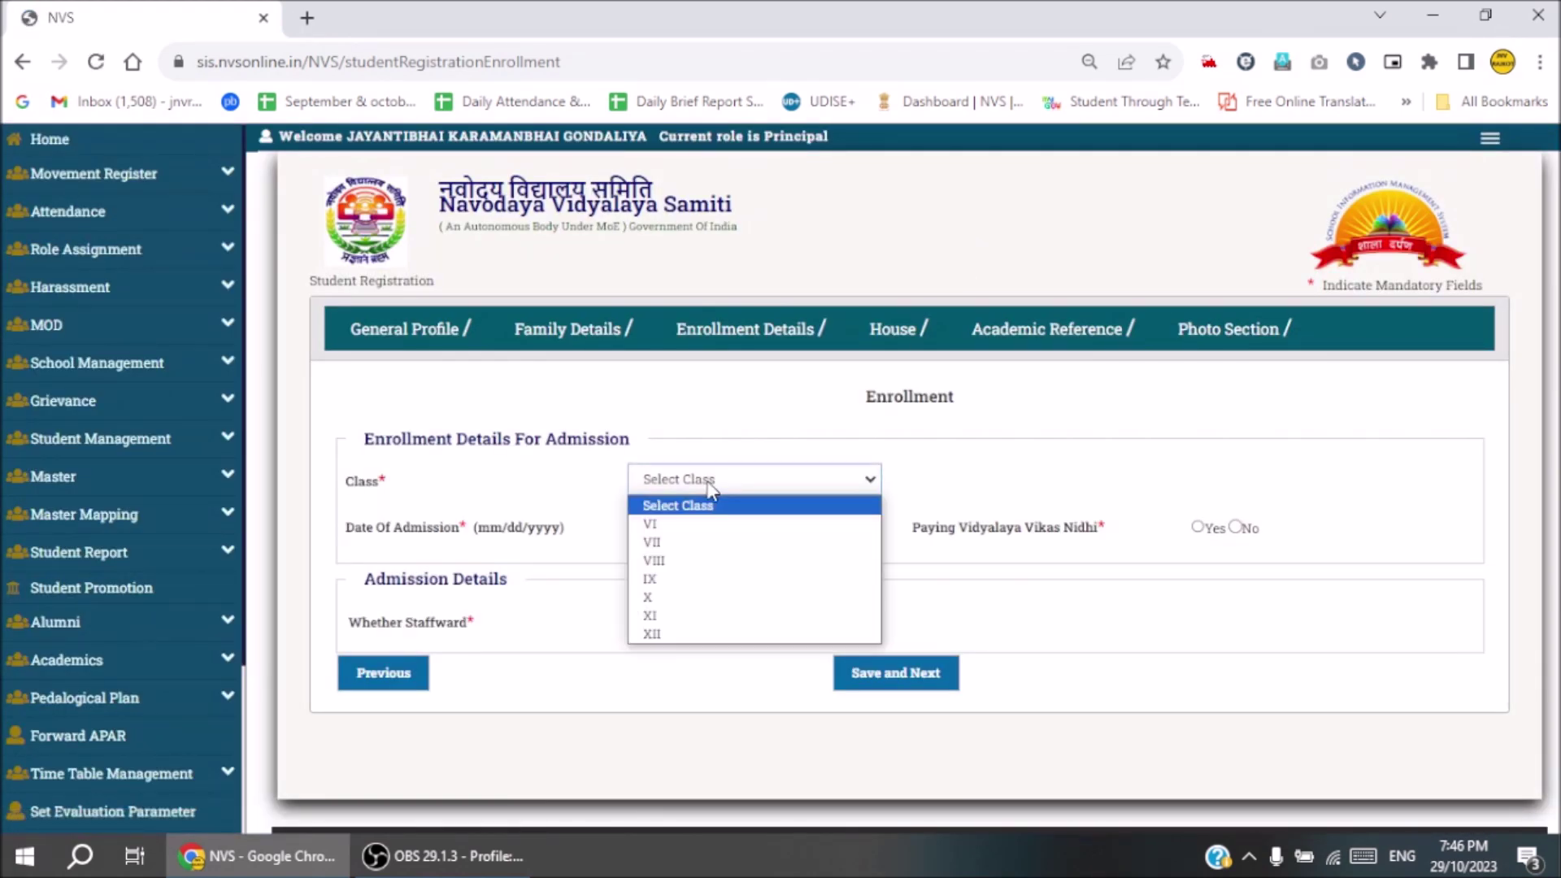
click(712, 532)
click(1258, 487)
click(1254, 523)
click(779, 530)
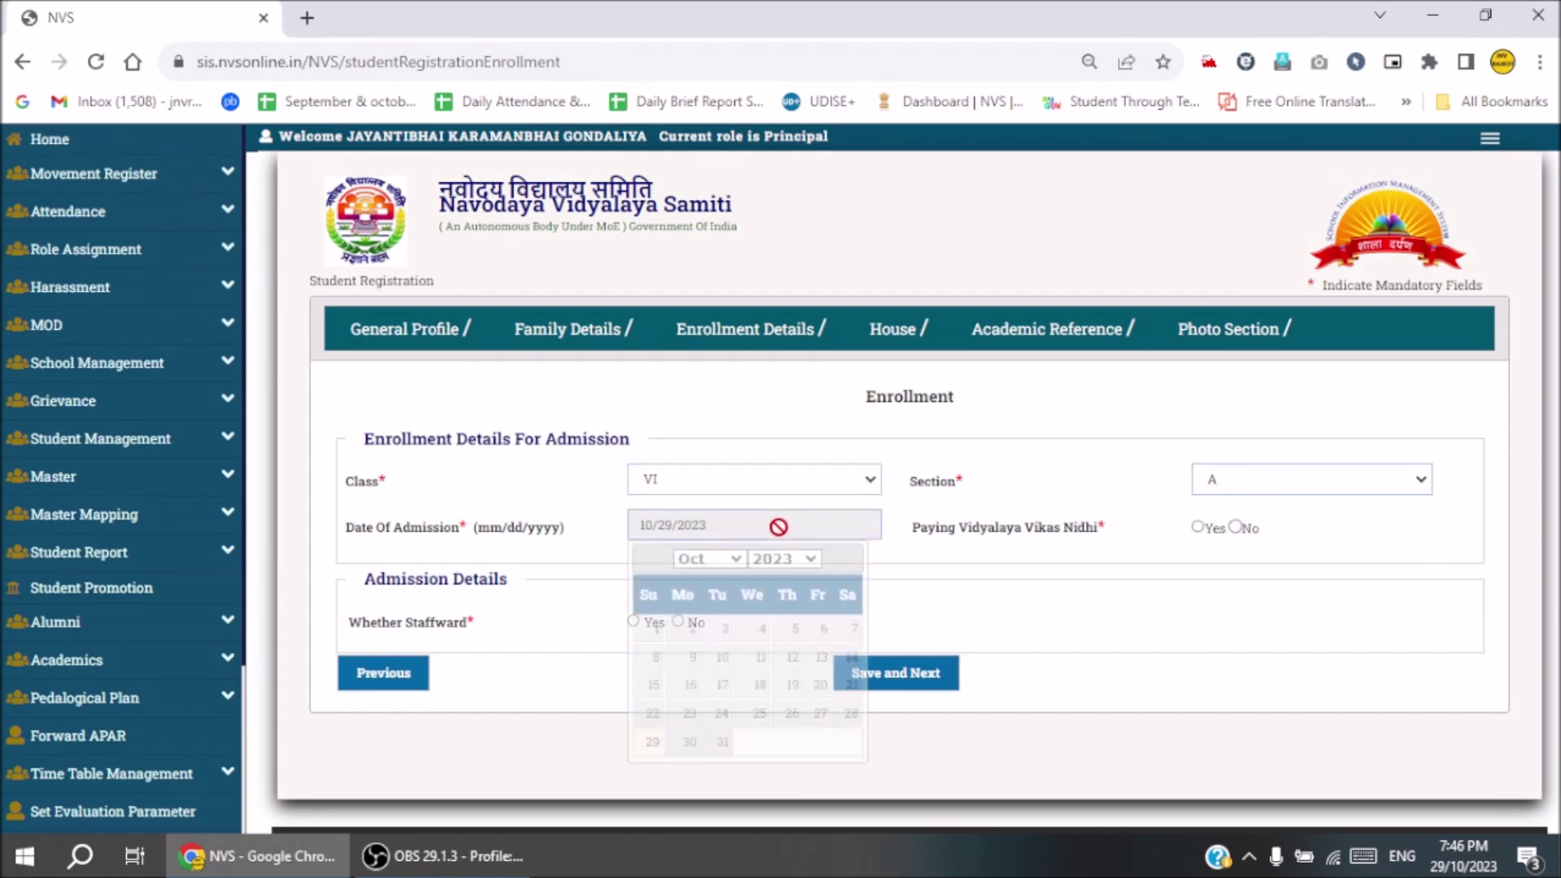
click(723, 561)
click(689, 689)
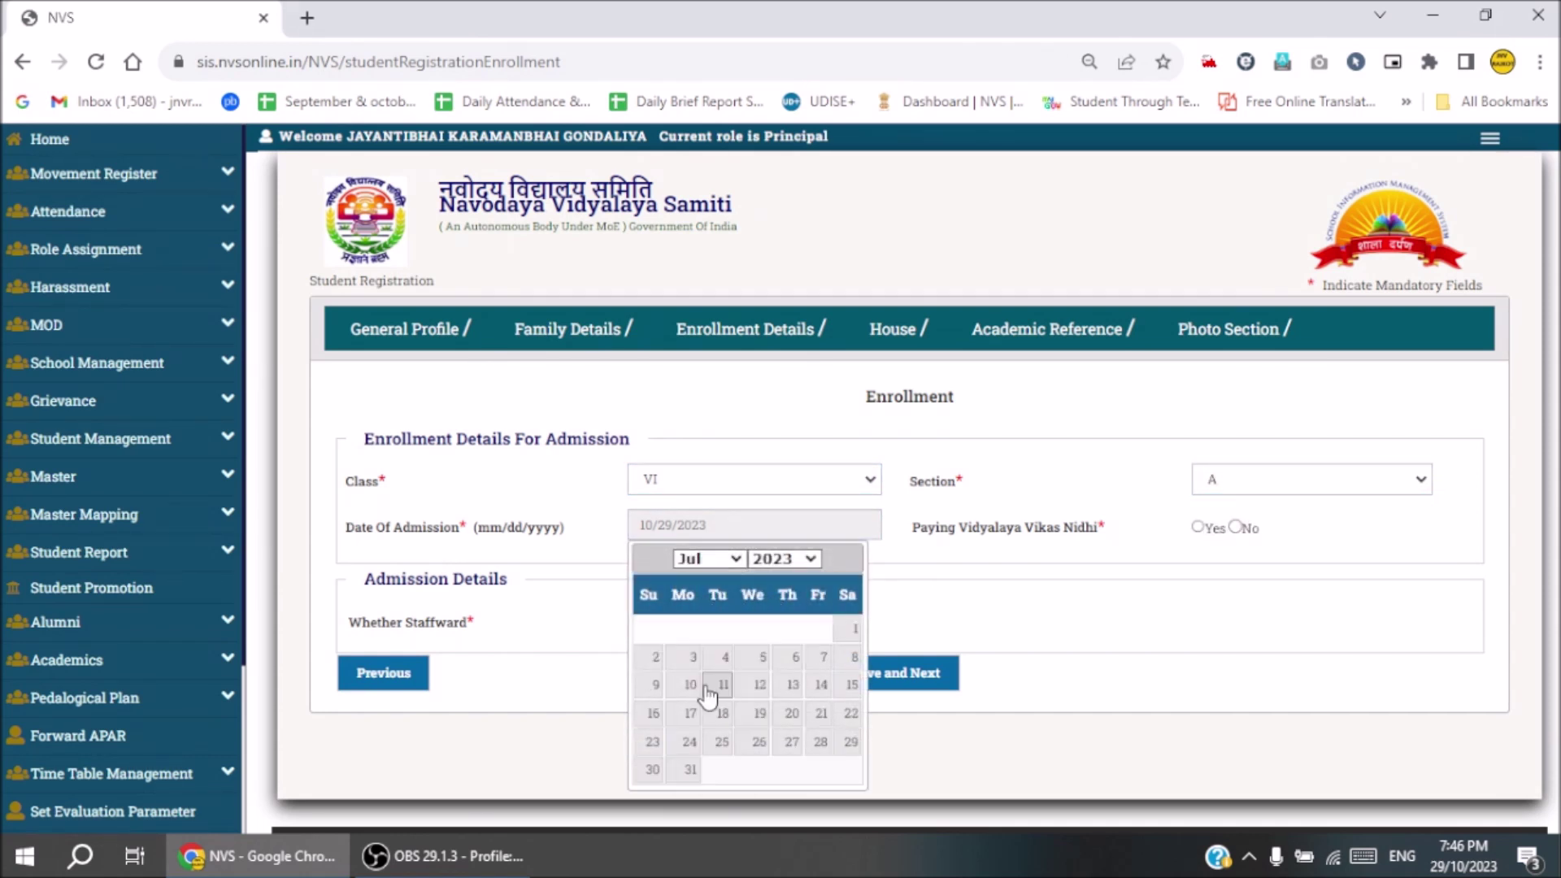
click(821, 685)
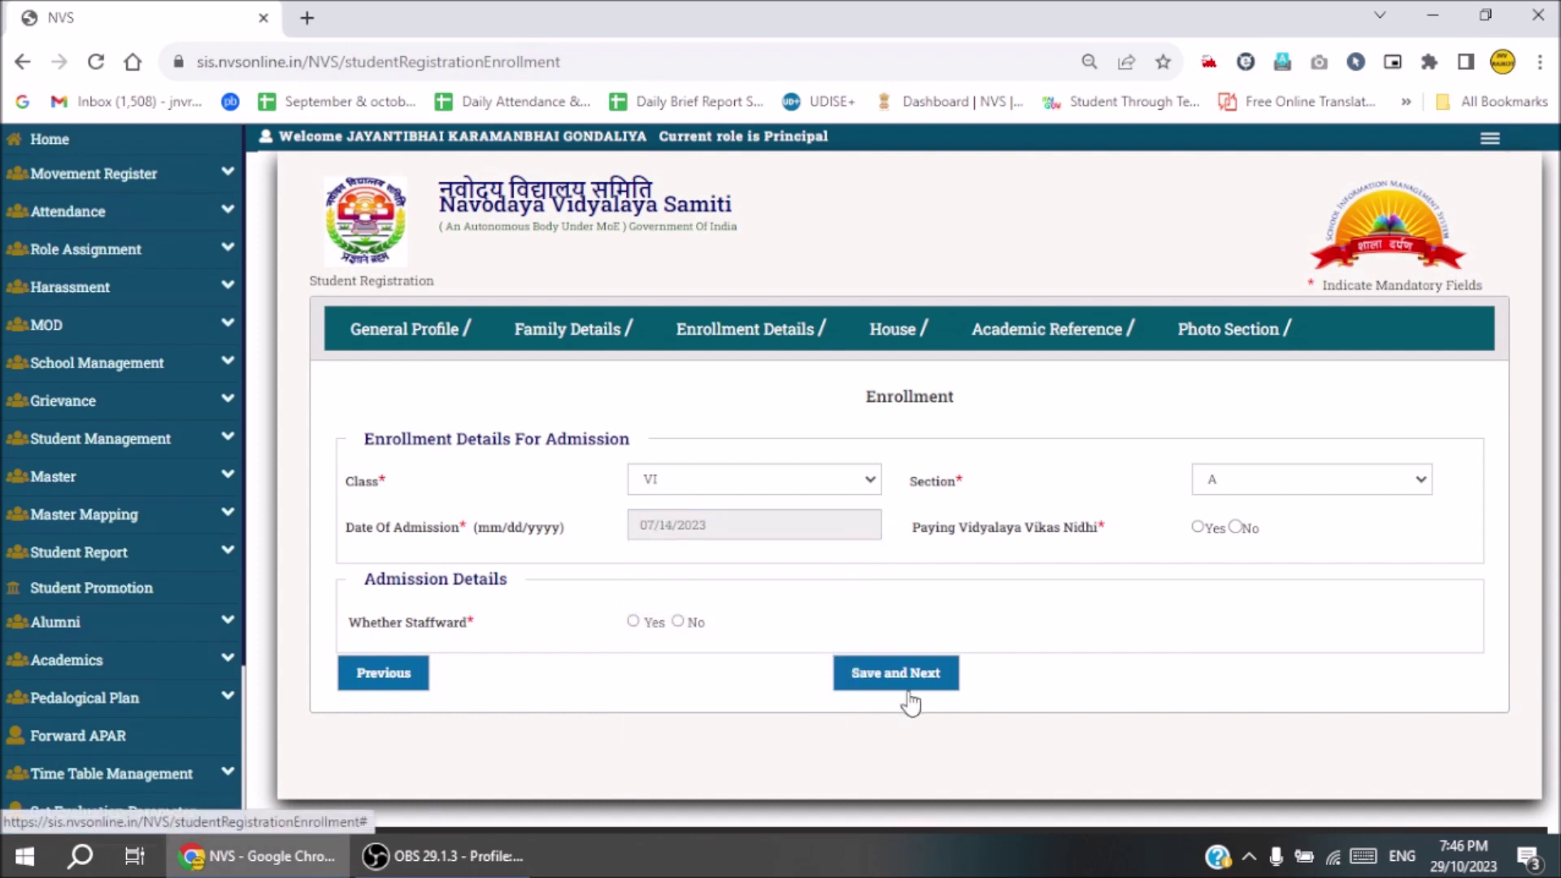
Answer No to Paying Vidyalaya Vikas Nidhi and Whether Staffward, then save the enrollment details and proceed to House.
click(1235, 528)
click(678, 621)
click(894, 679)
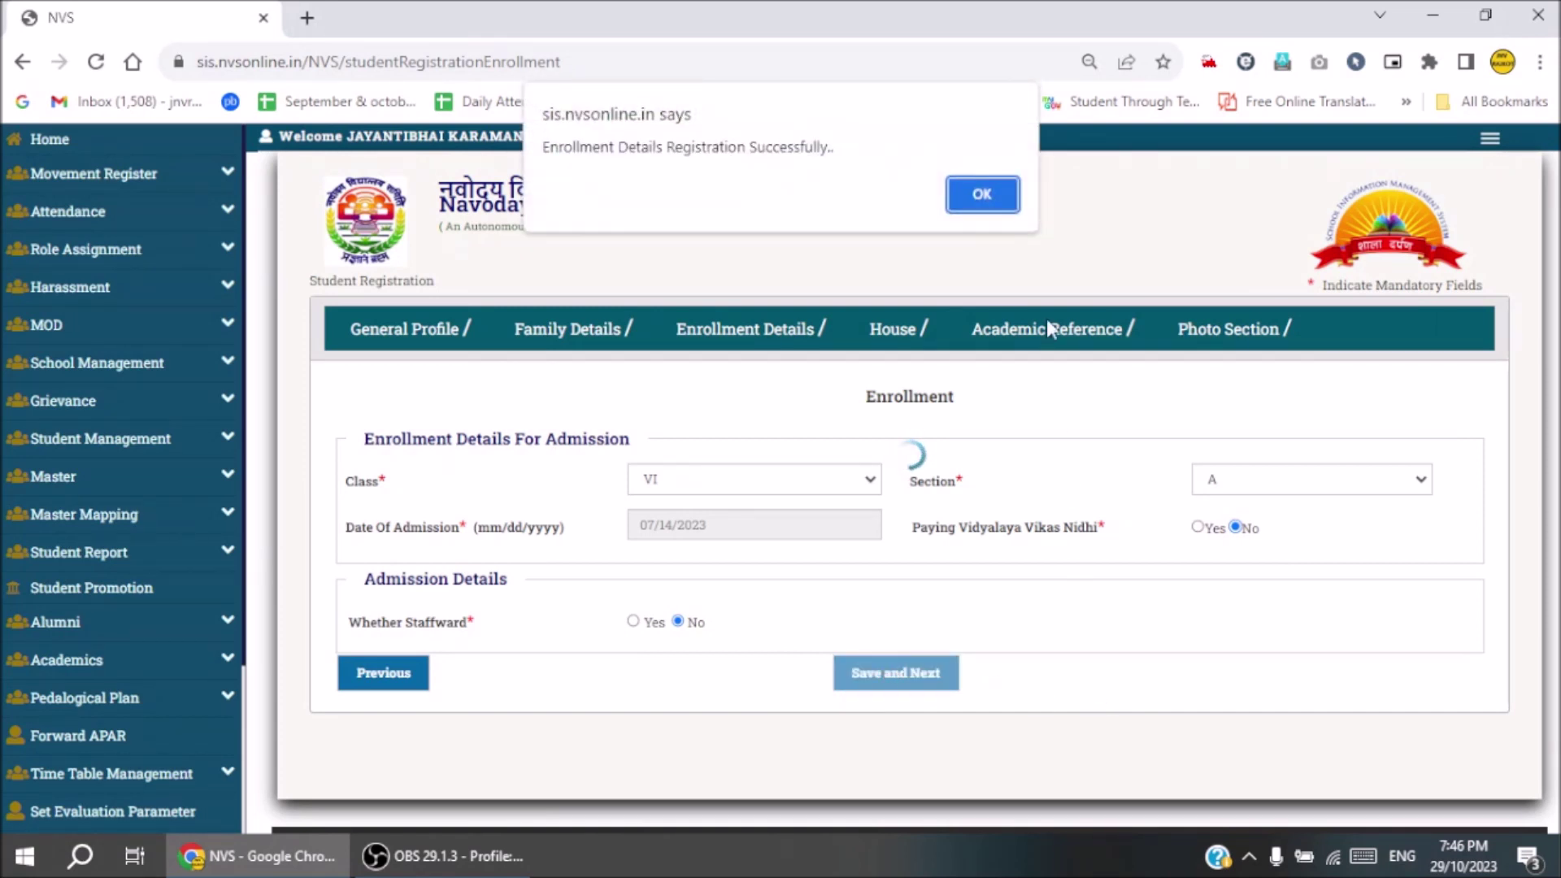
click(983, 199)
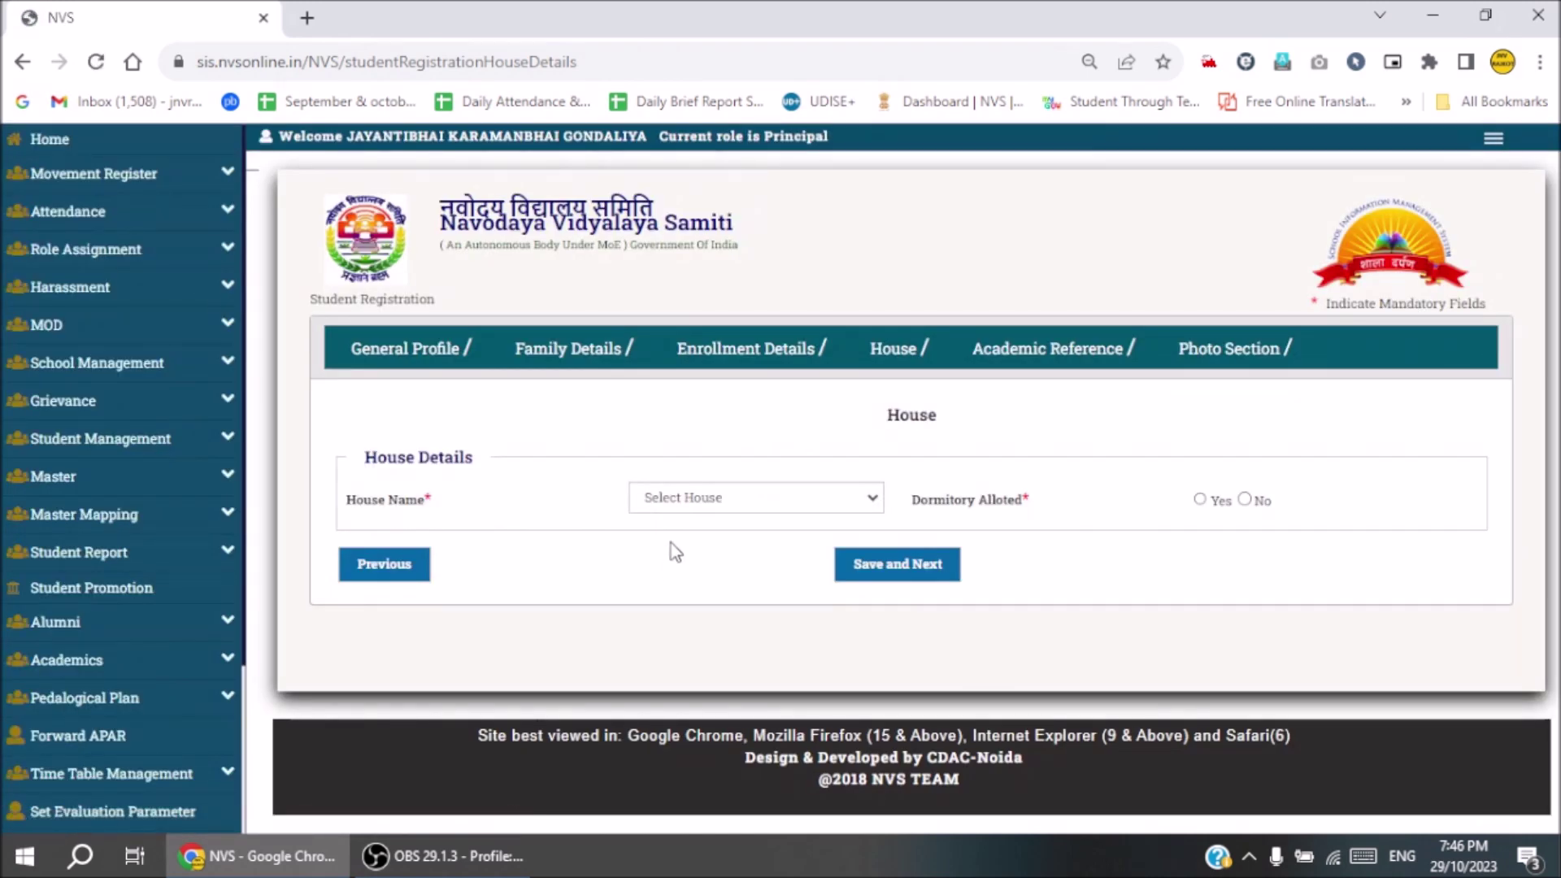
Assign the house UDAIGIRI(JUNIOR BOYS) with Dormitory Alloted set to Yes, and save the house details.
click(683, 500)
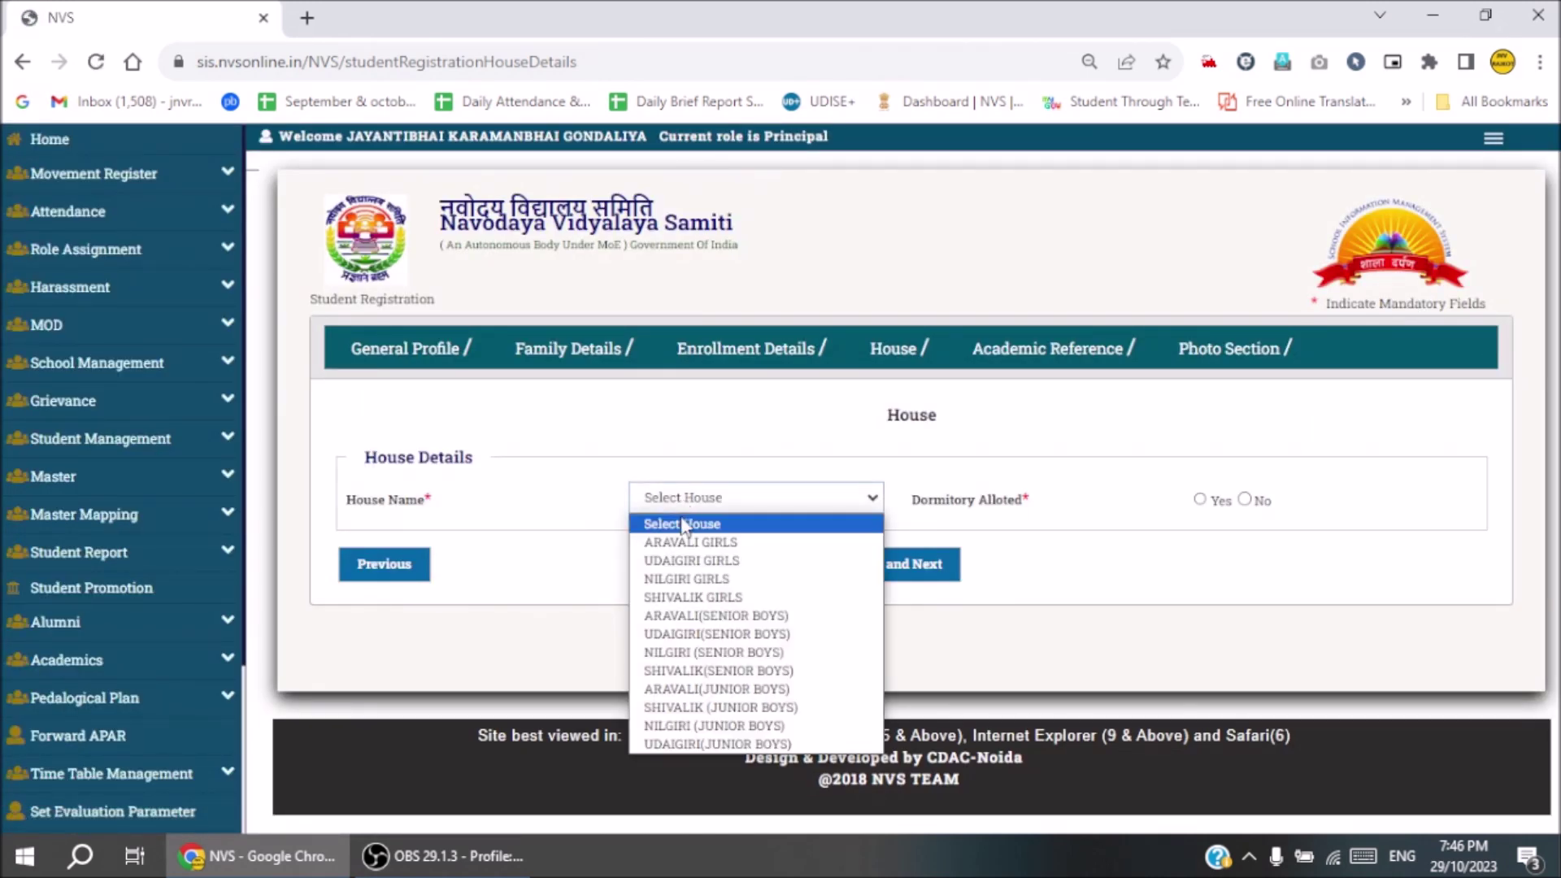
click(737, 743)
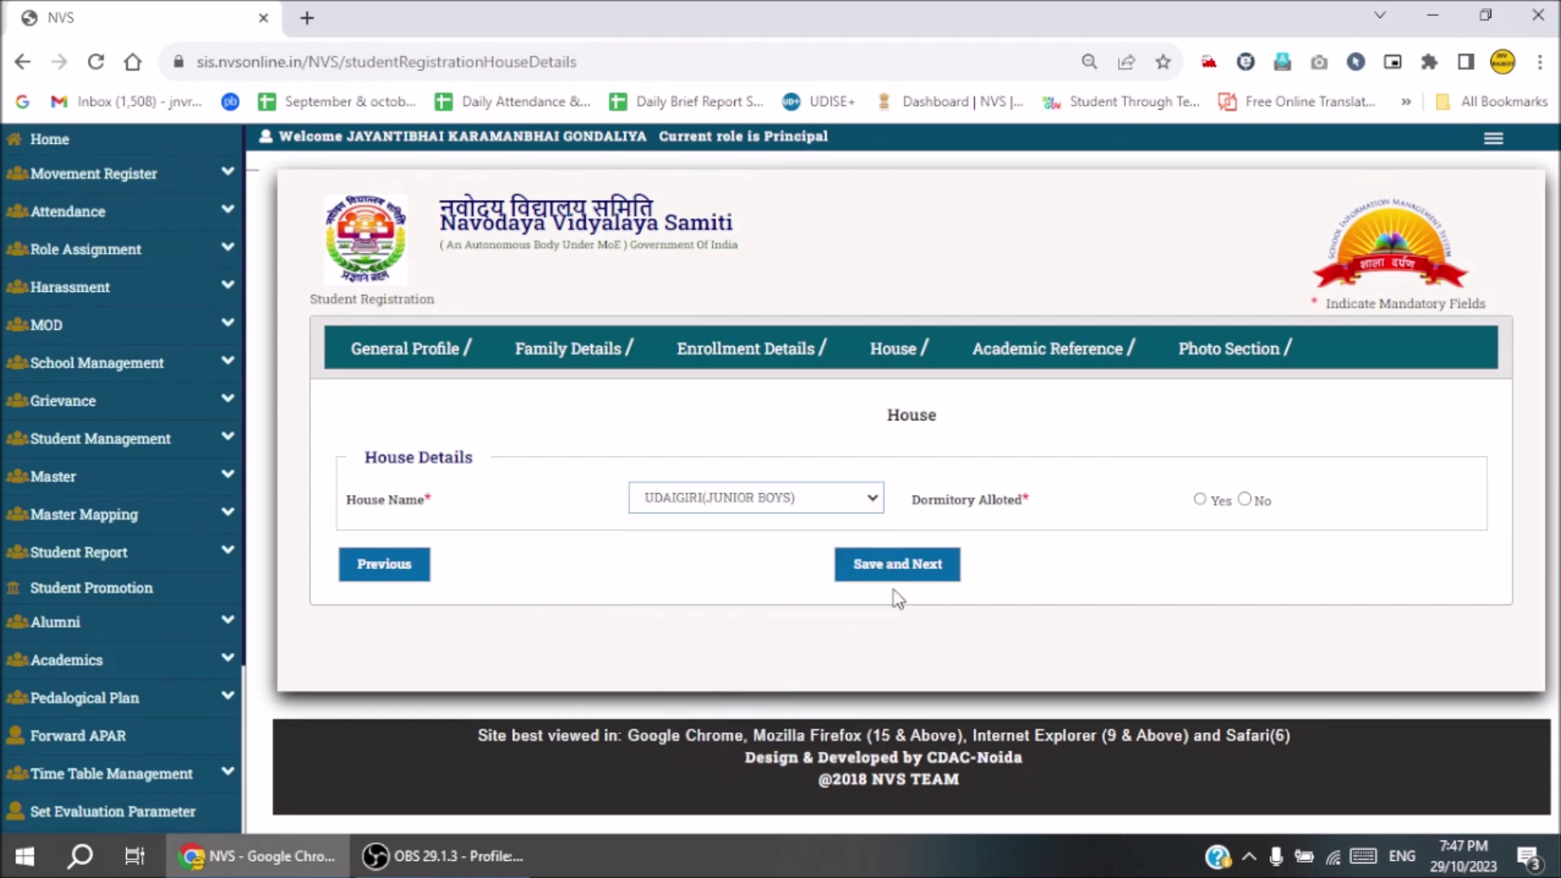
click(1200, 499)
click(910, 563)
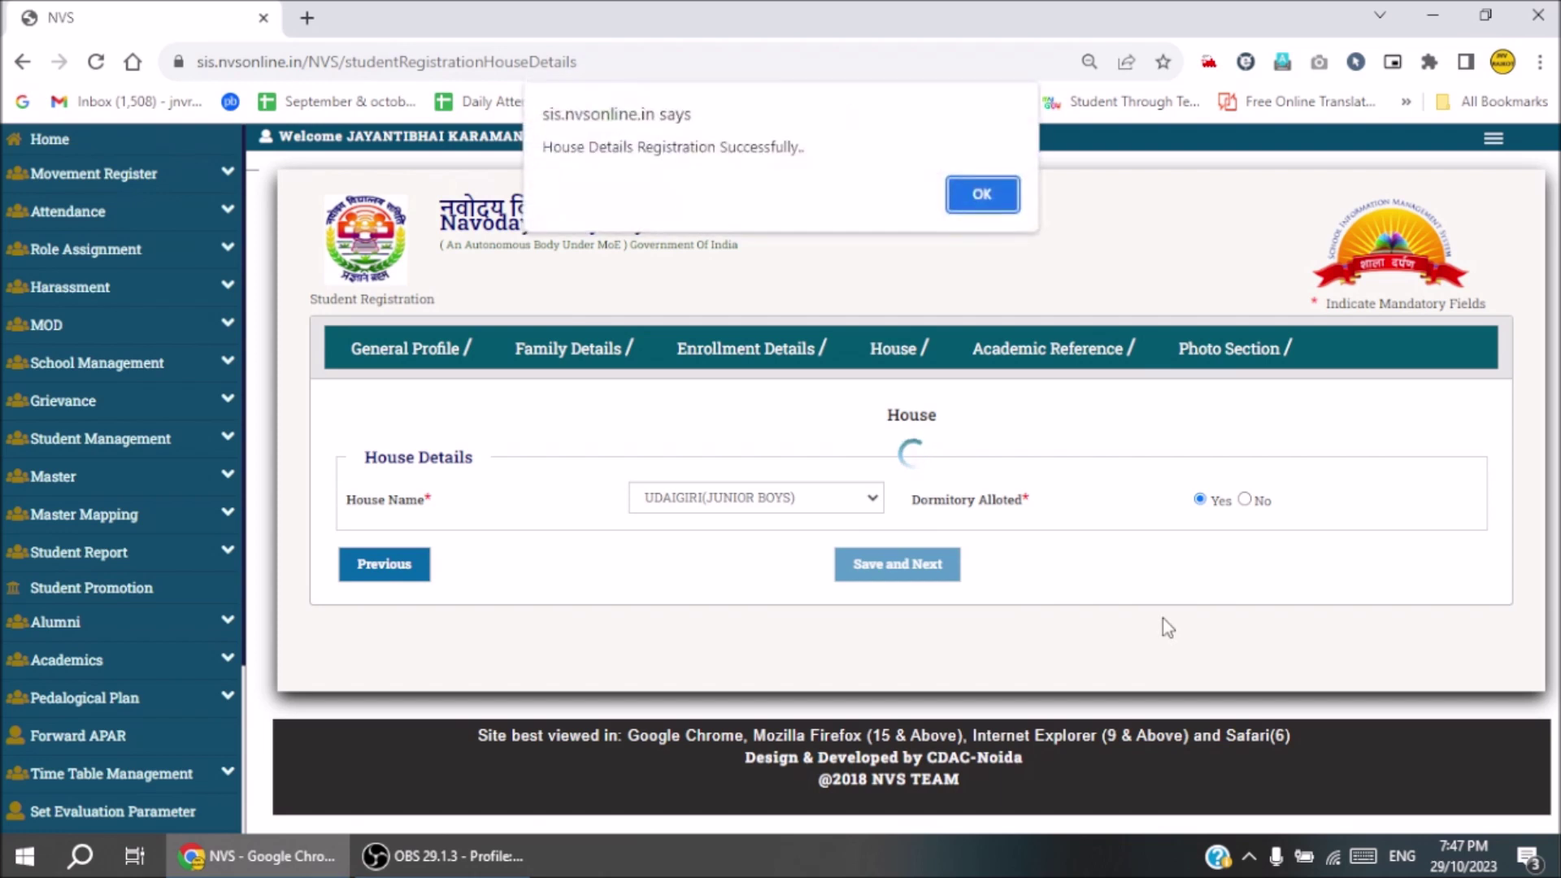
click(987, 190)
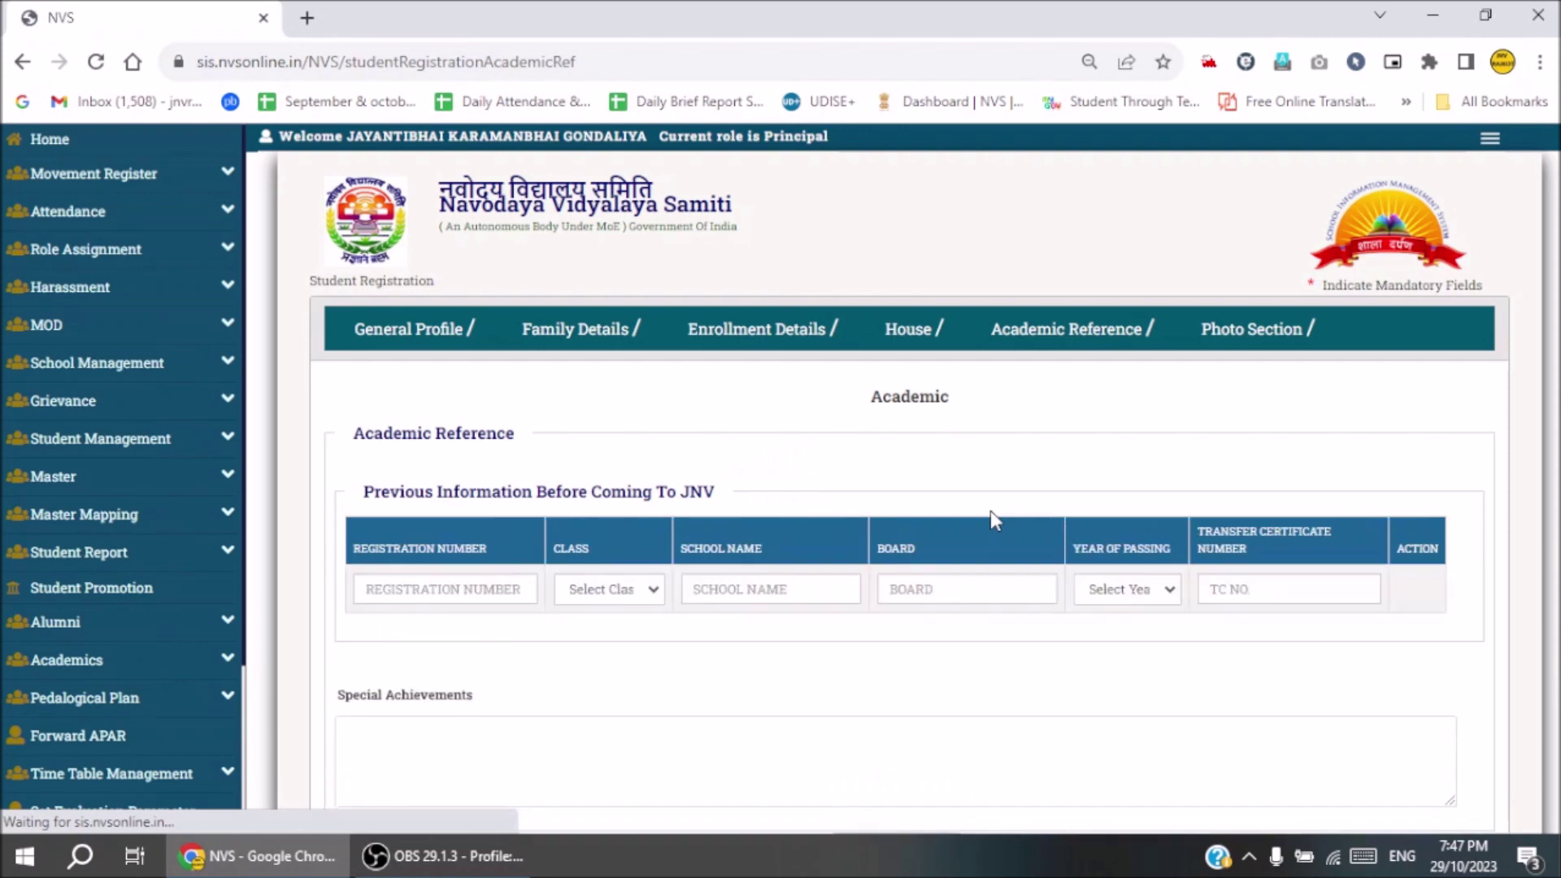
In the previous school record, enter the registration number, set class V and enter ABC SCHGOL as the school name.
click(482, 591)
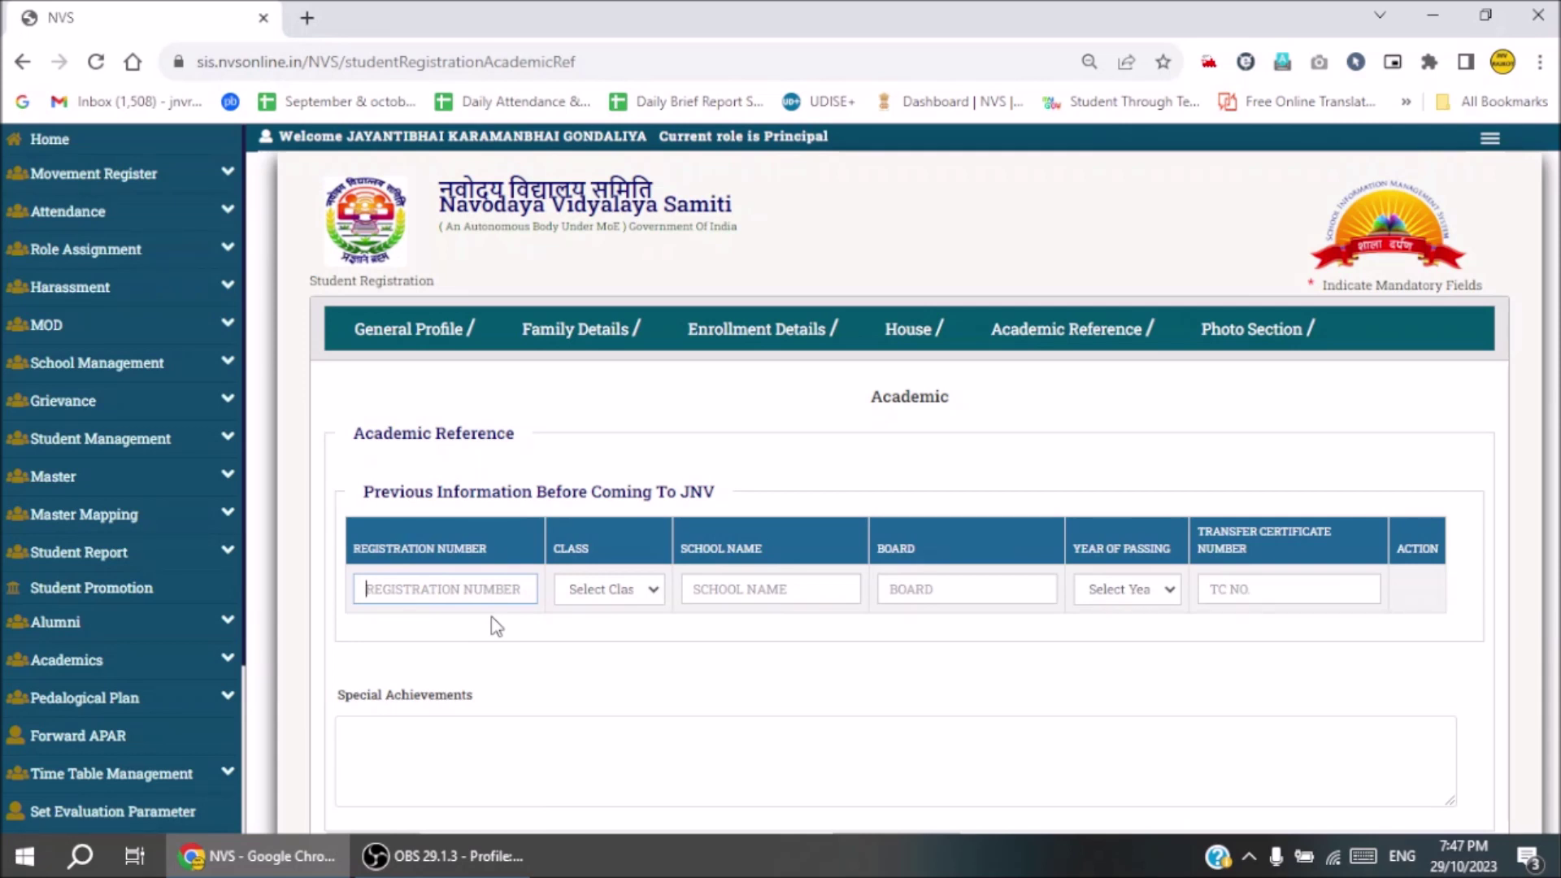
text(11100066)
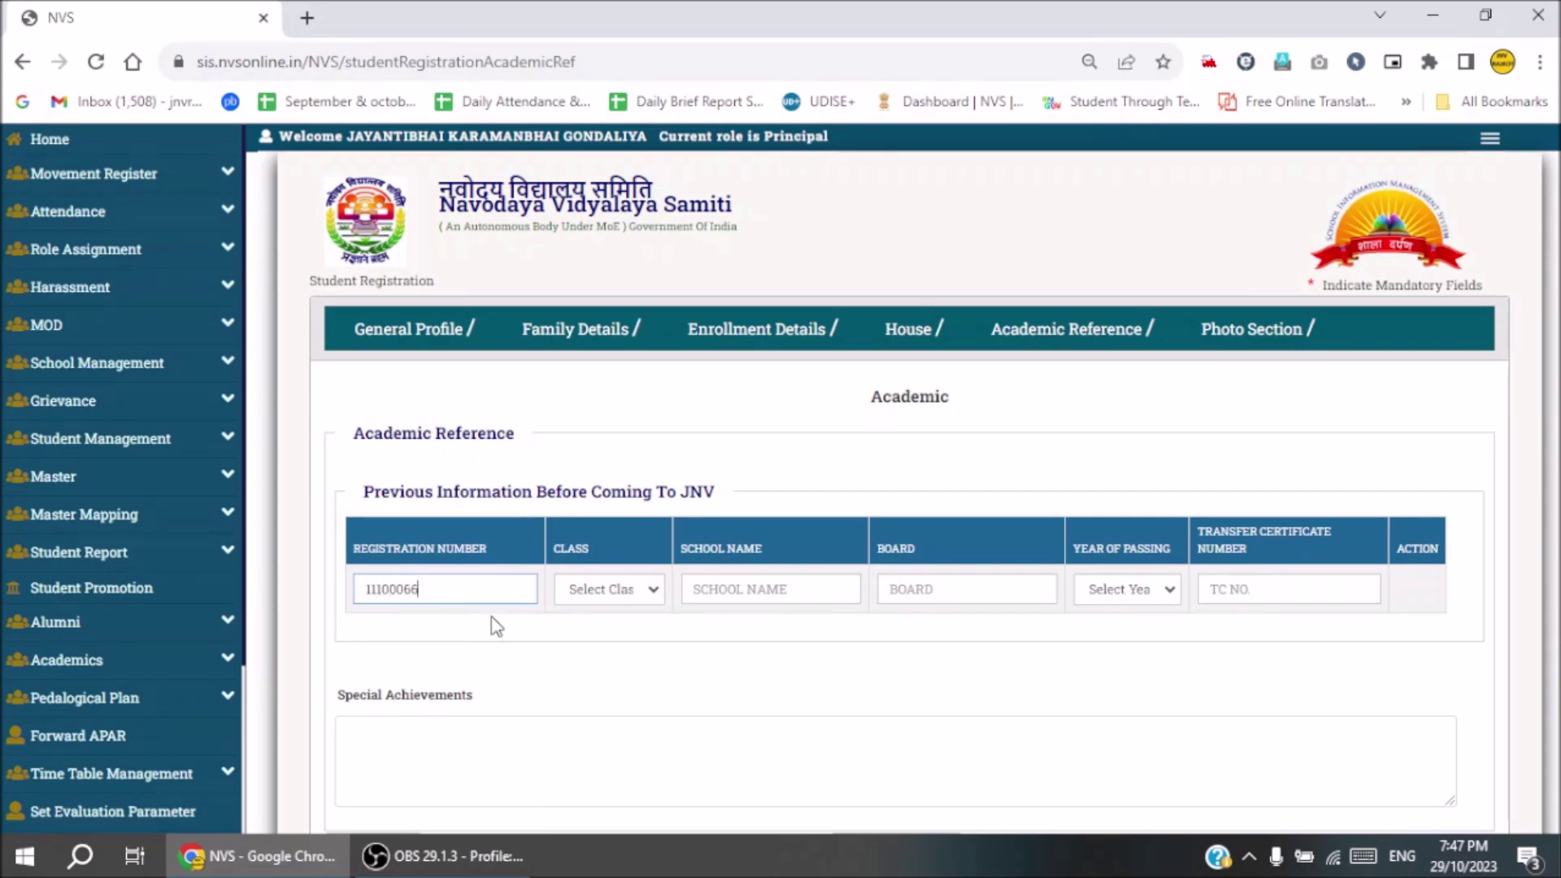
click(608, 597)
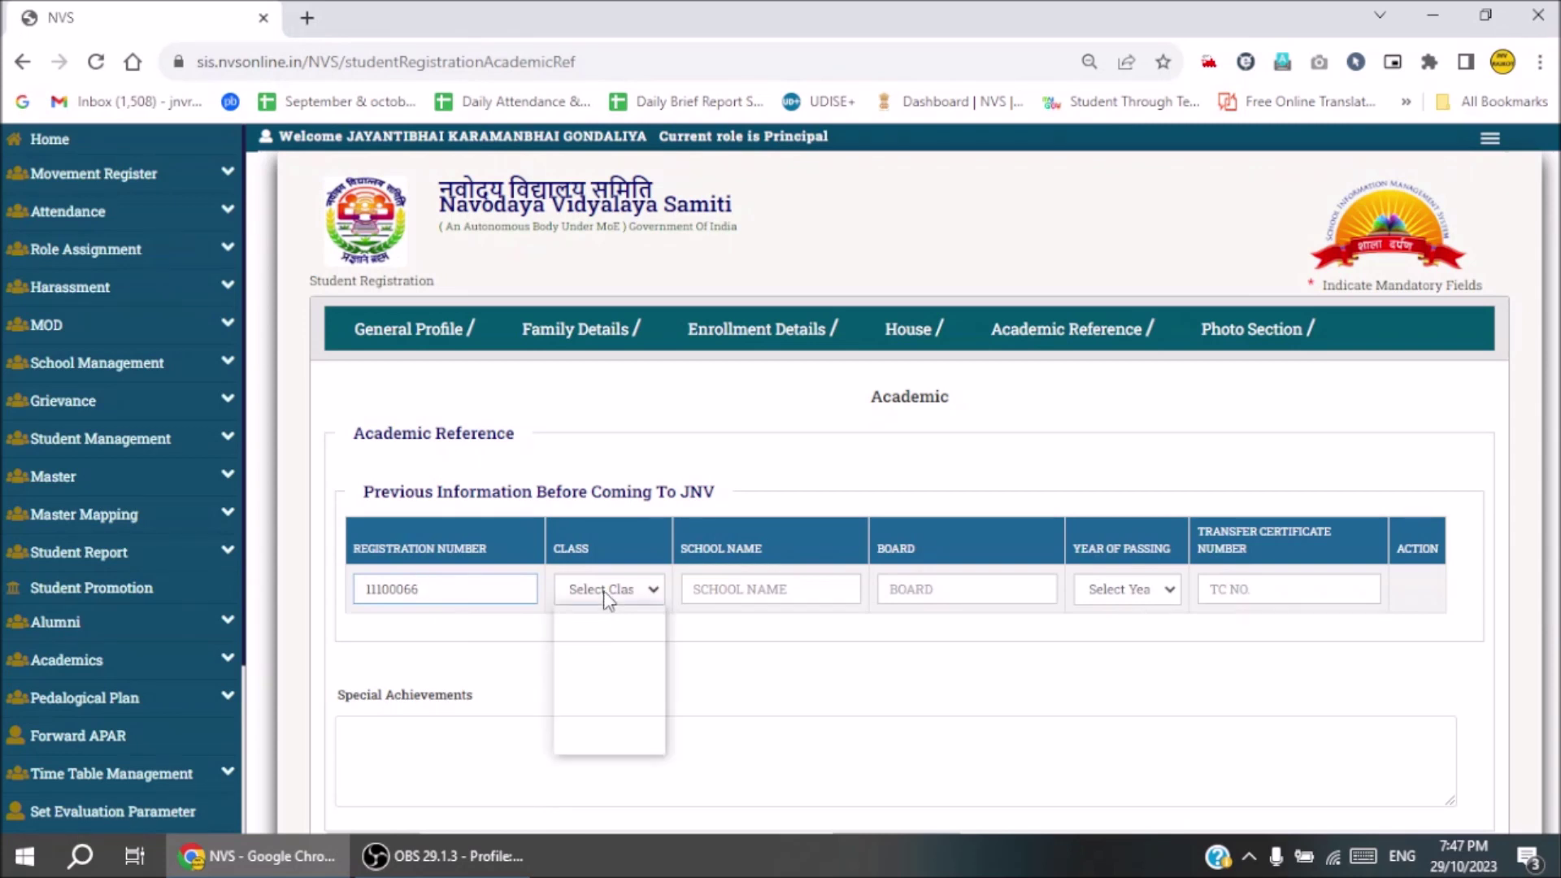
click(610, 637)
click(749, 590)
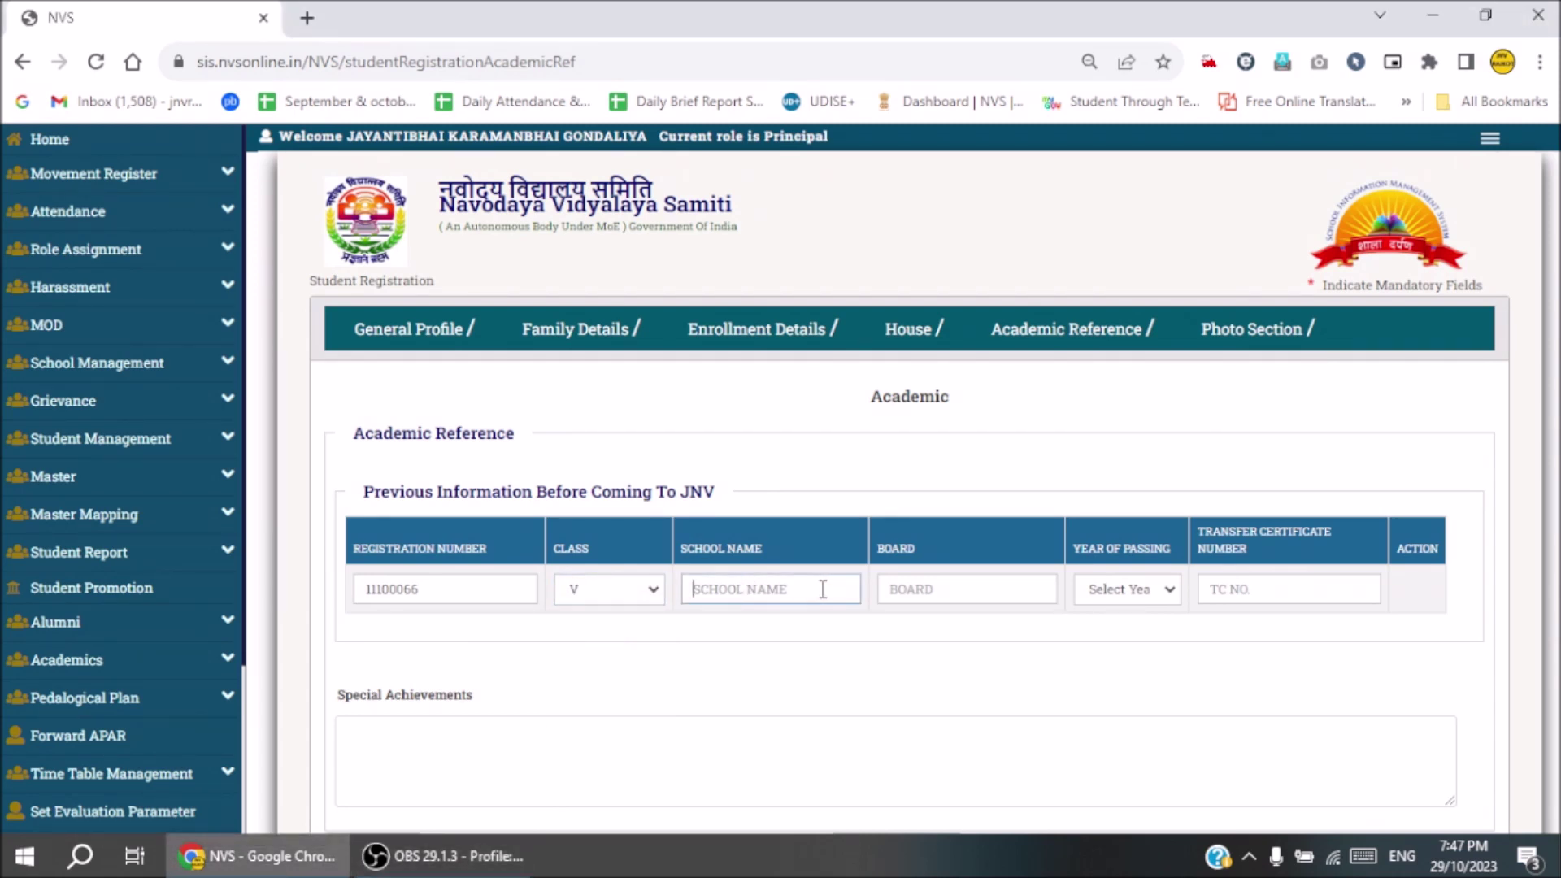
text(A)
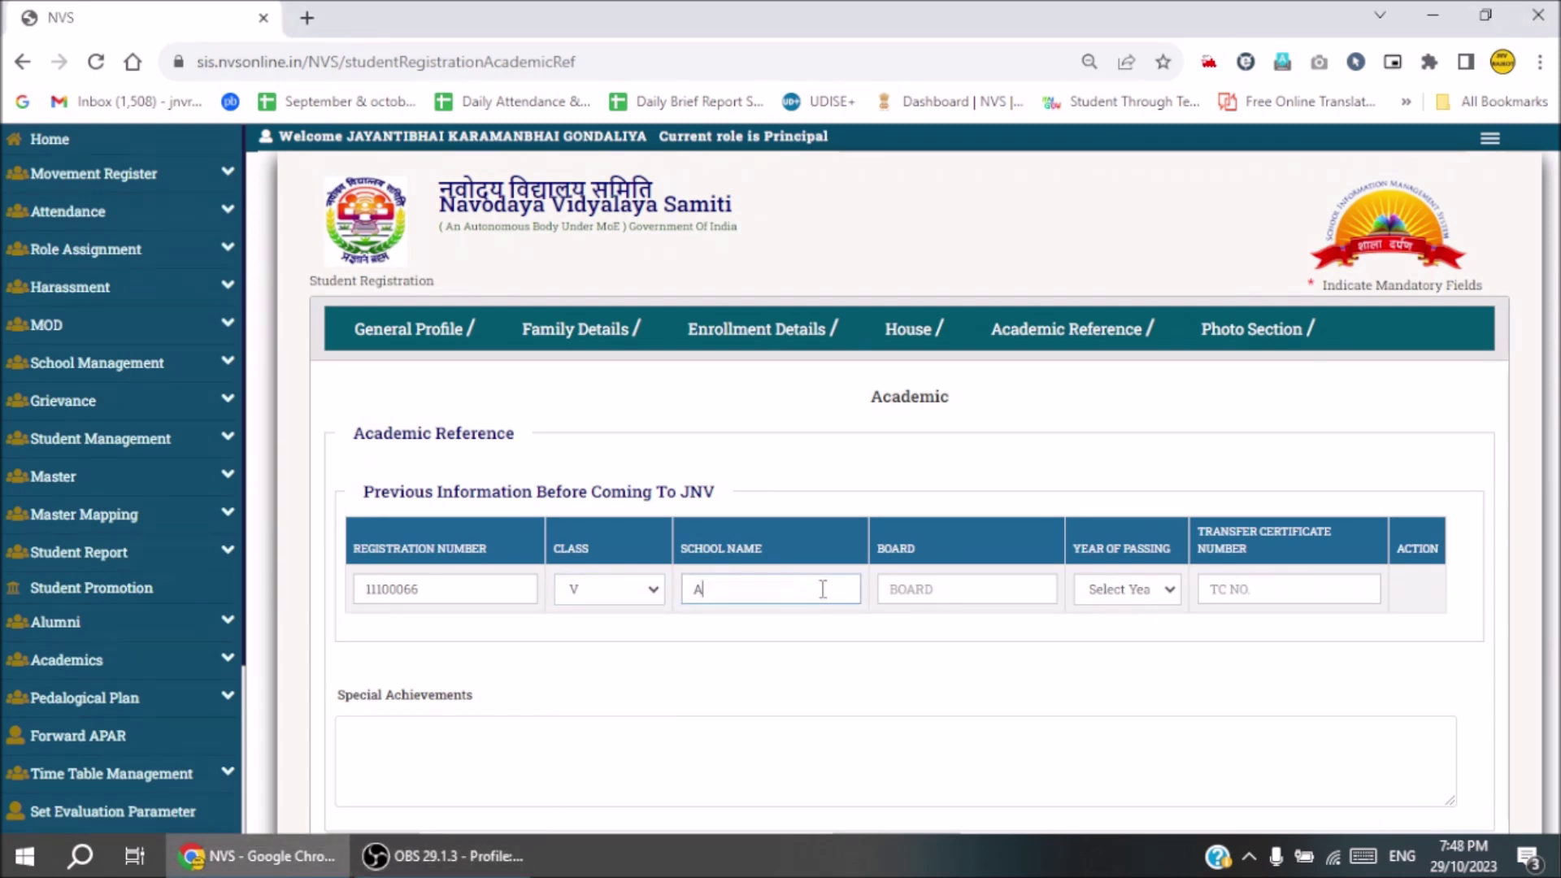
text(BC SCHOOL)
key(Tab)
click(439, 855)
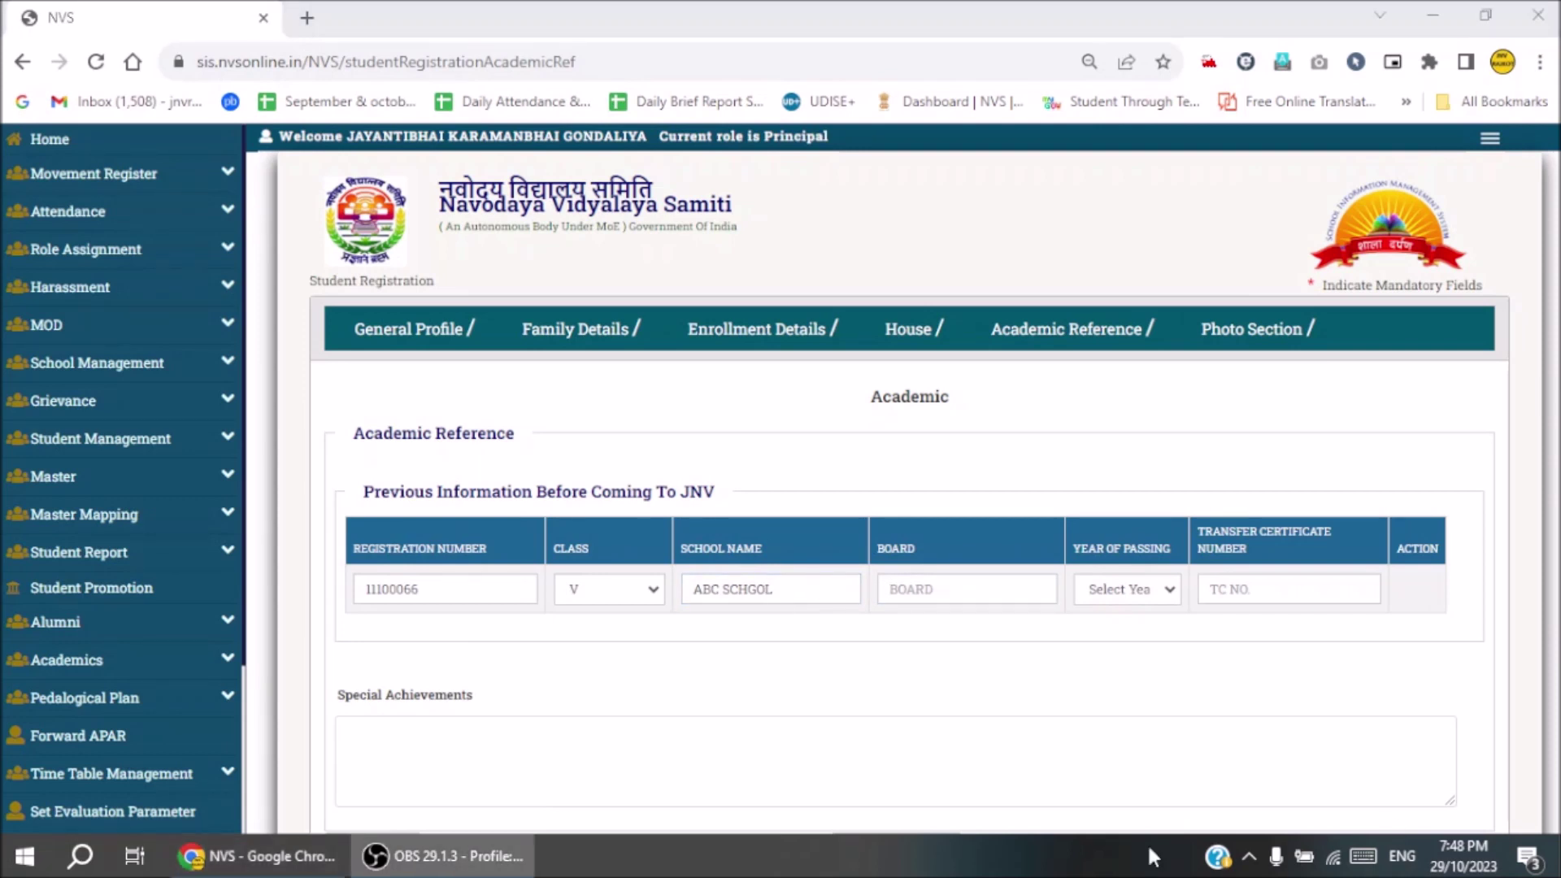
Enter GUJARAT as the board, set the year of passing to 2023 and fill in the transfer certificate number.
click(931, 585)
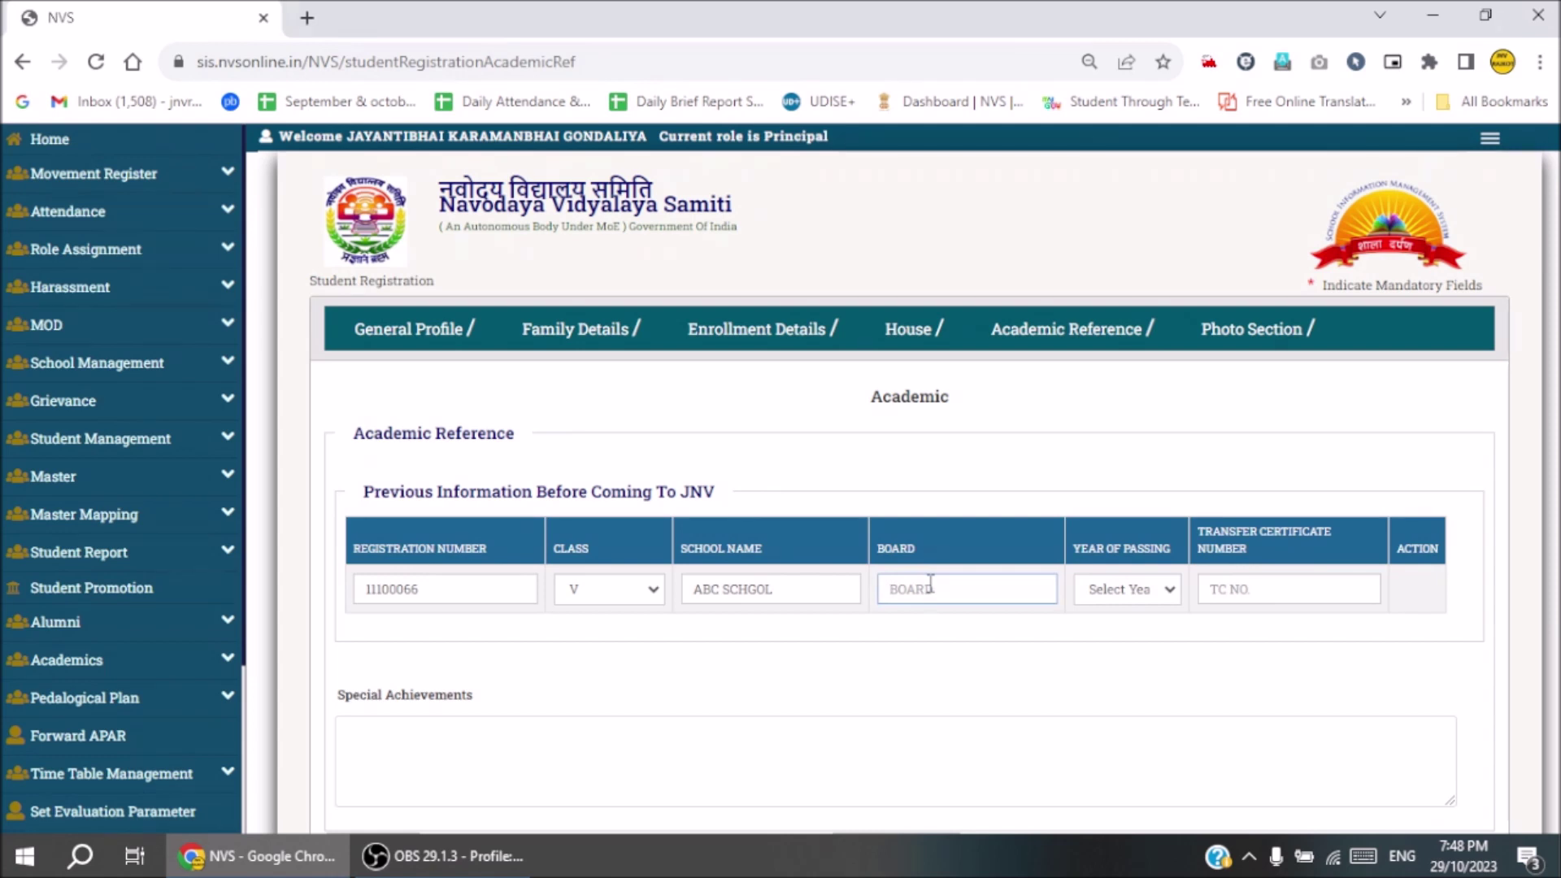
text(GUJARAT)
key(Tab)
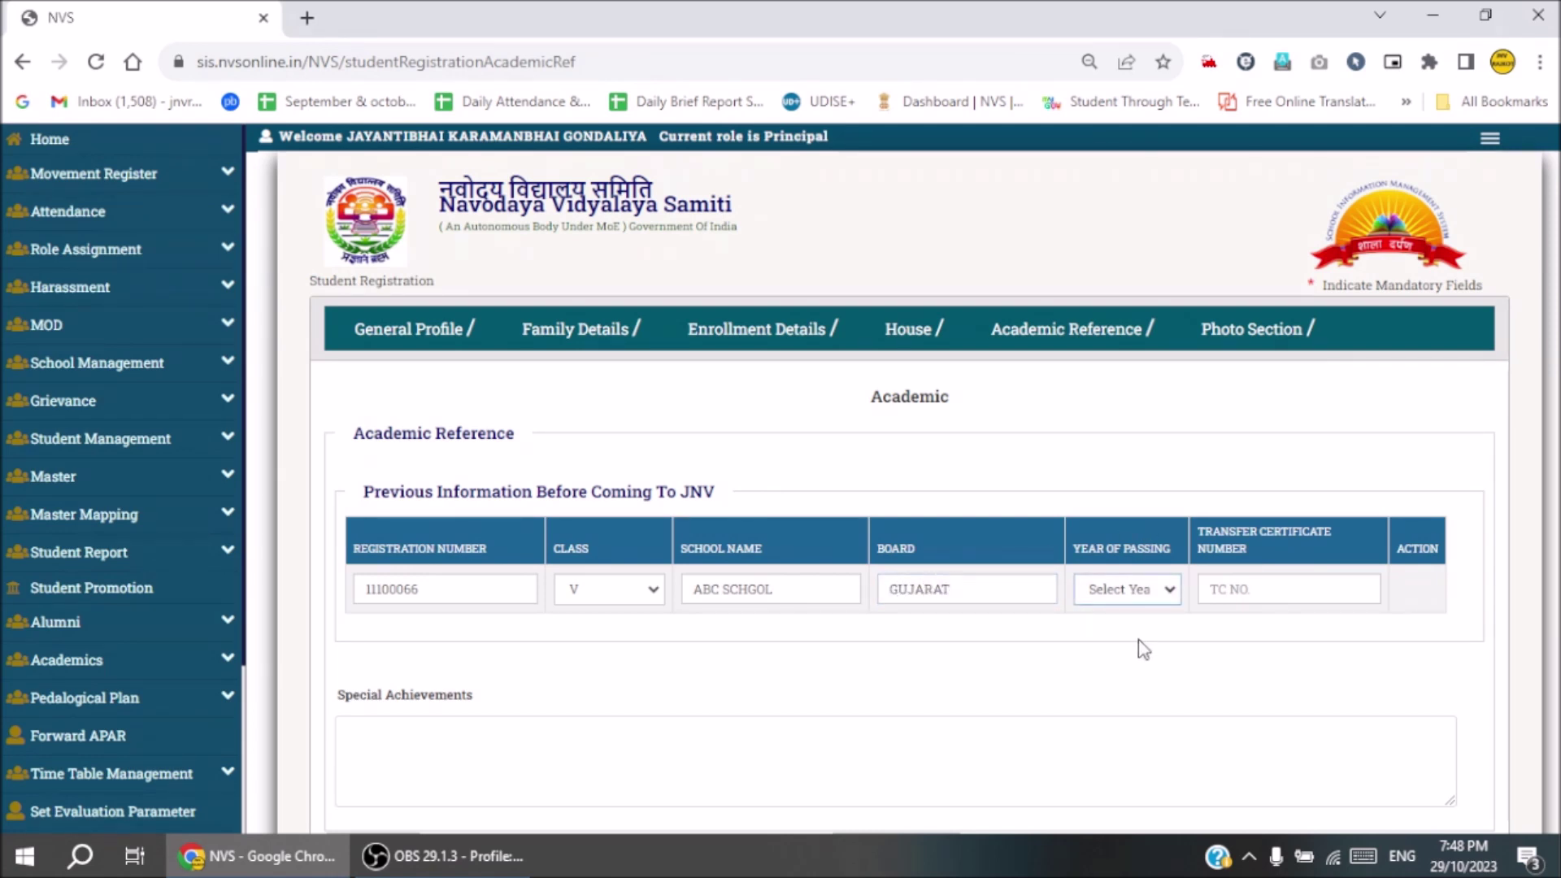
click(1138, 592)
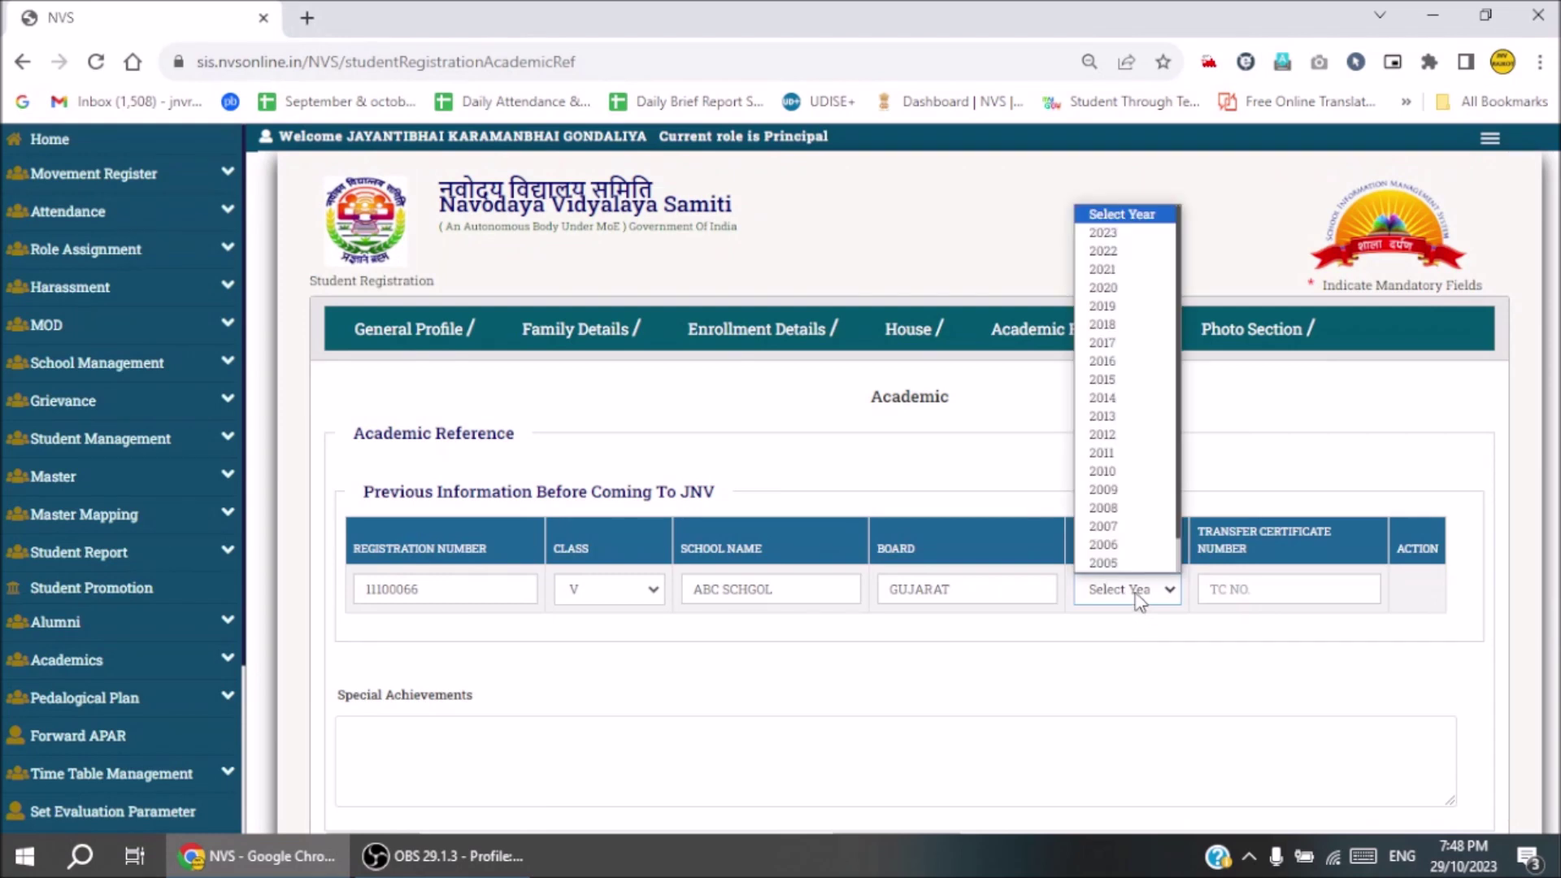
click(1124, 234)
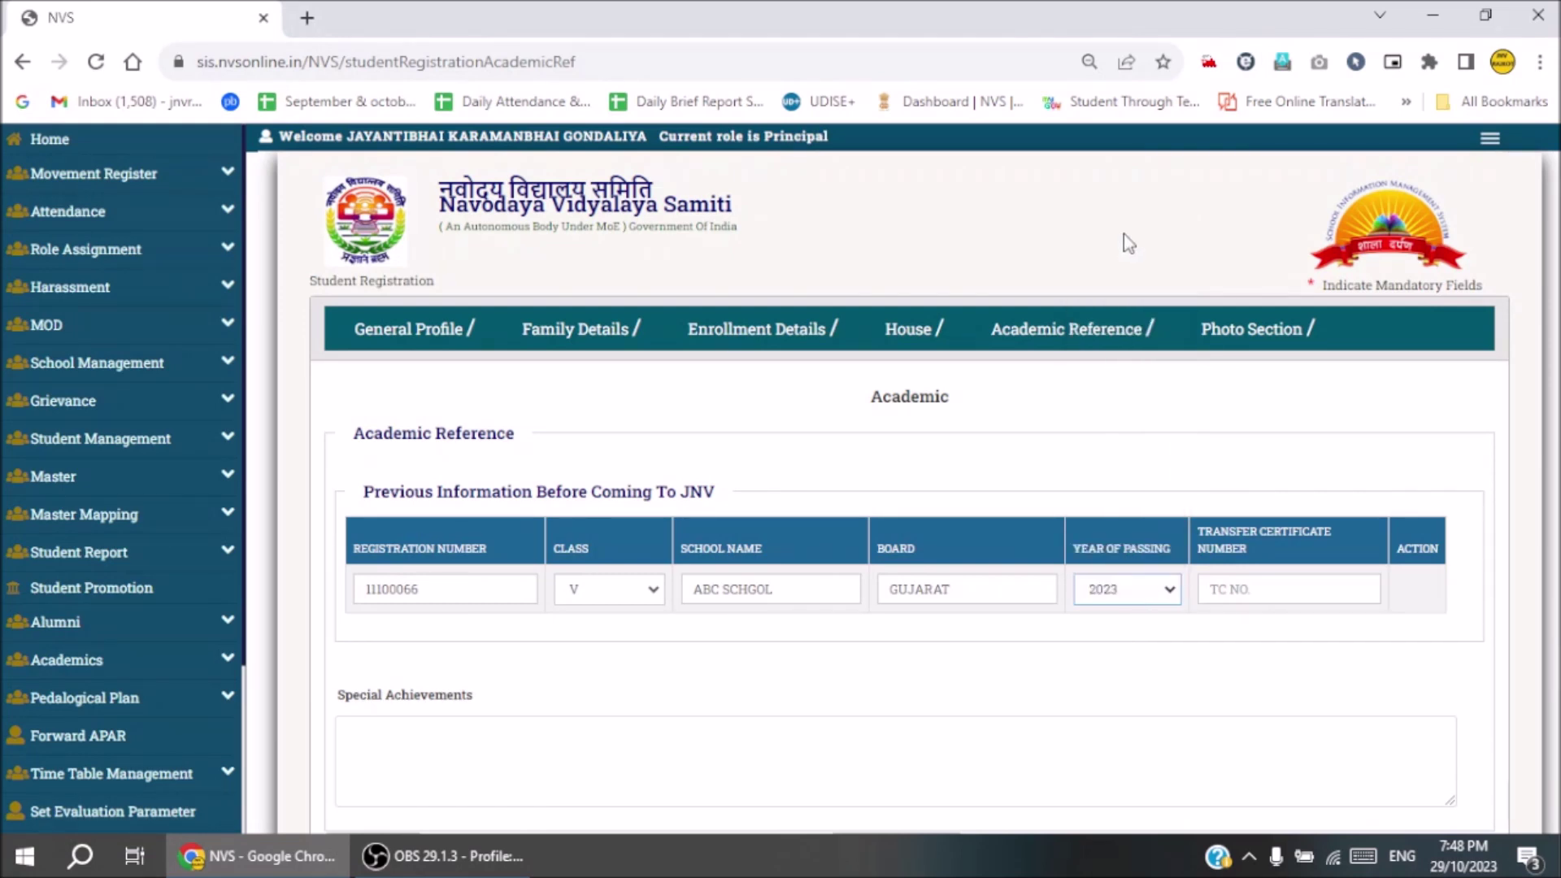
click(1256, 590)
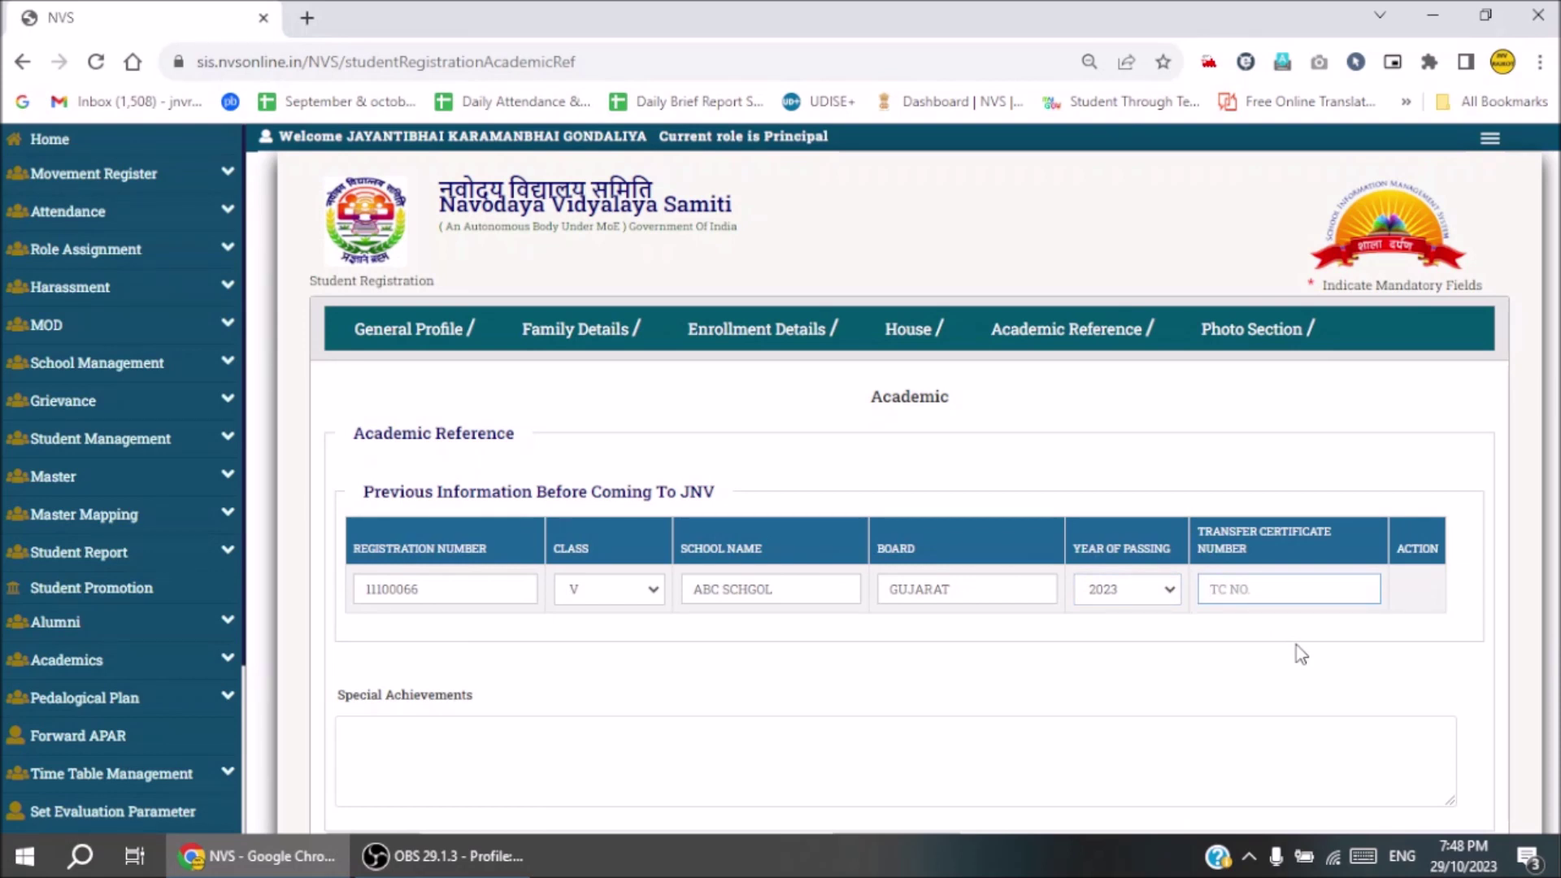
text(123)
Enter "pass" under Special Achievements and save the academic details to proceed to the Photo Section.
click(1133, 756)
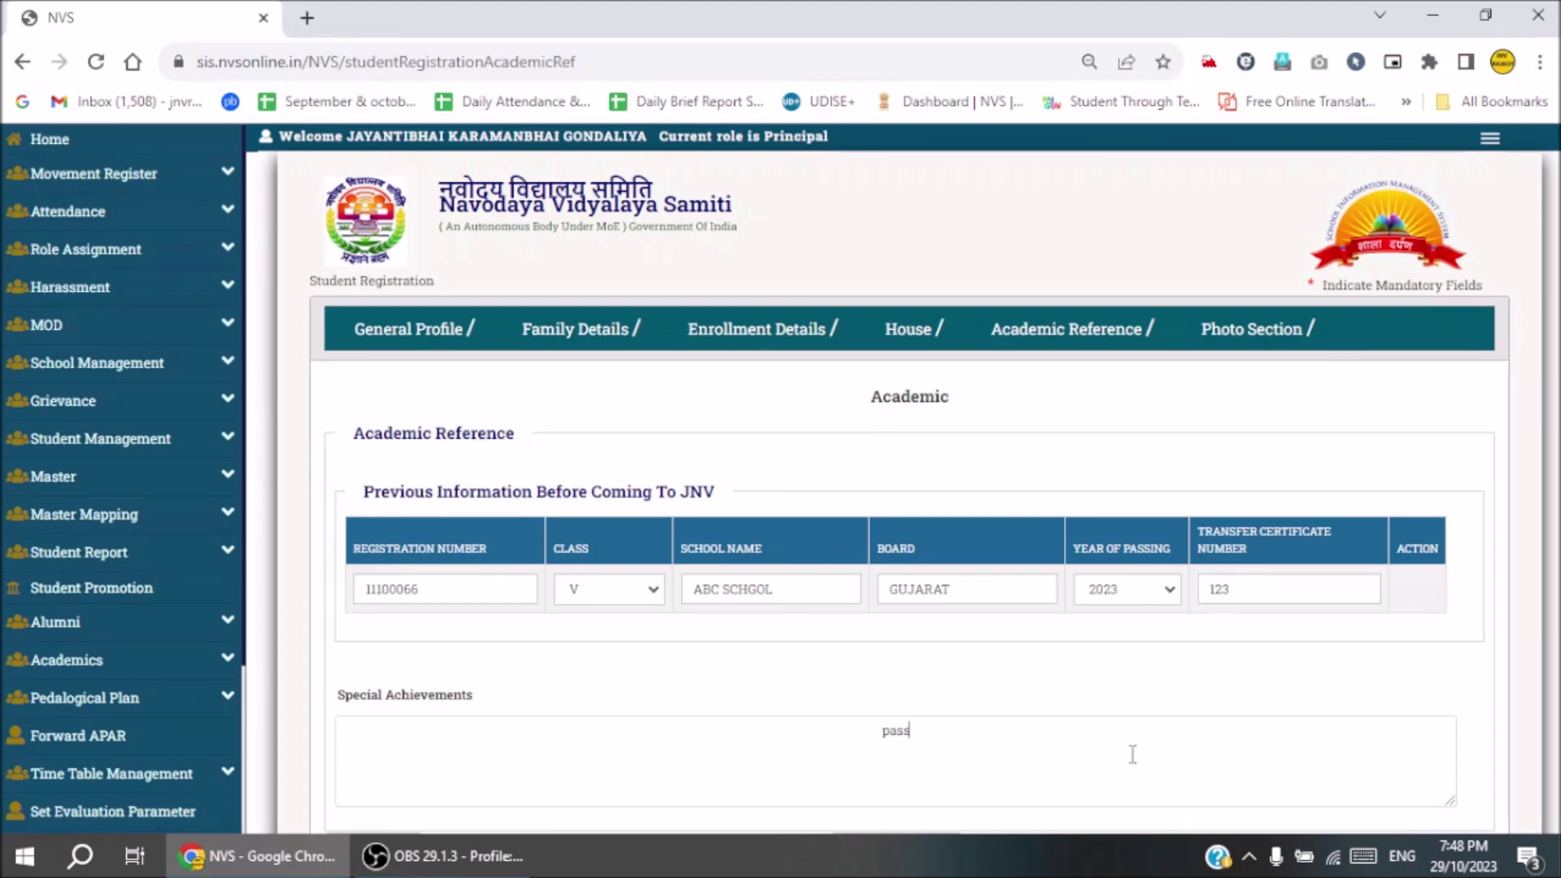
scroll(1145, 760, down, 3)
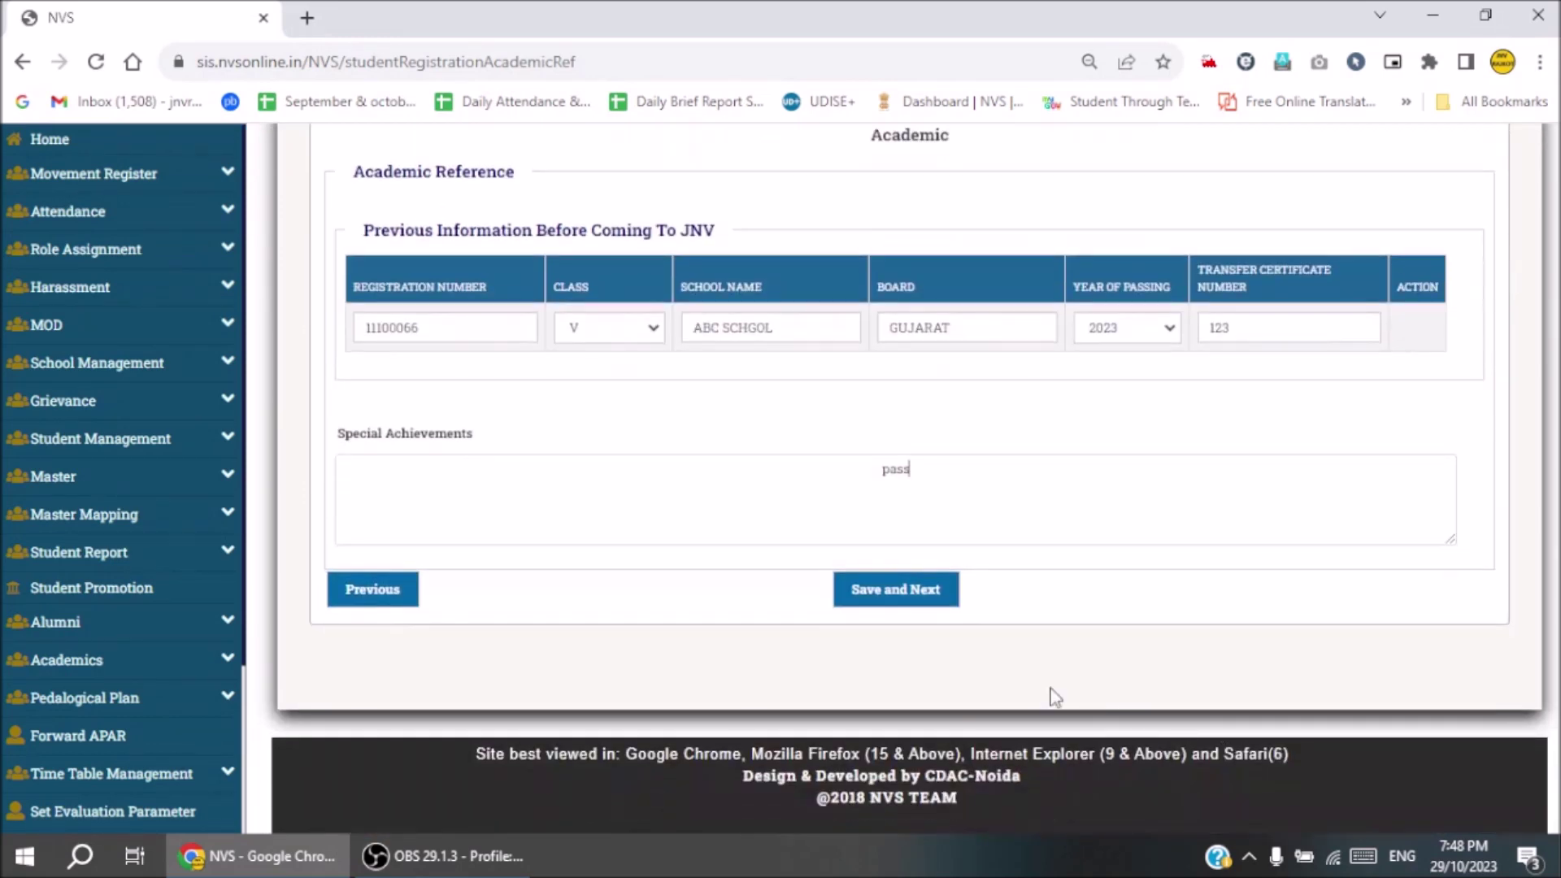
click(898, 596)
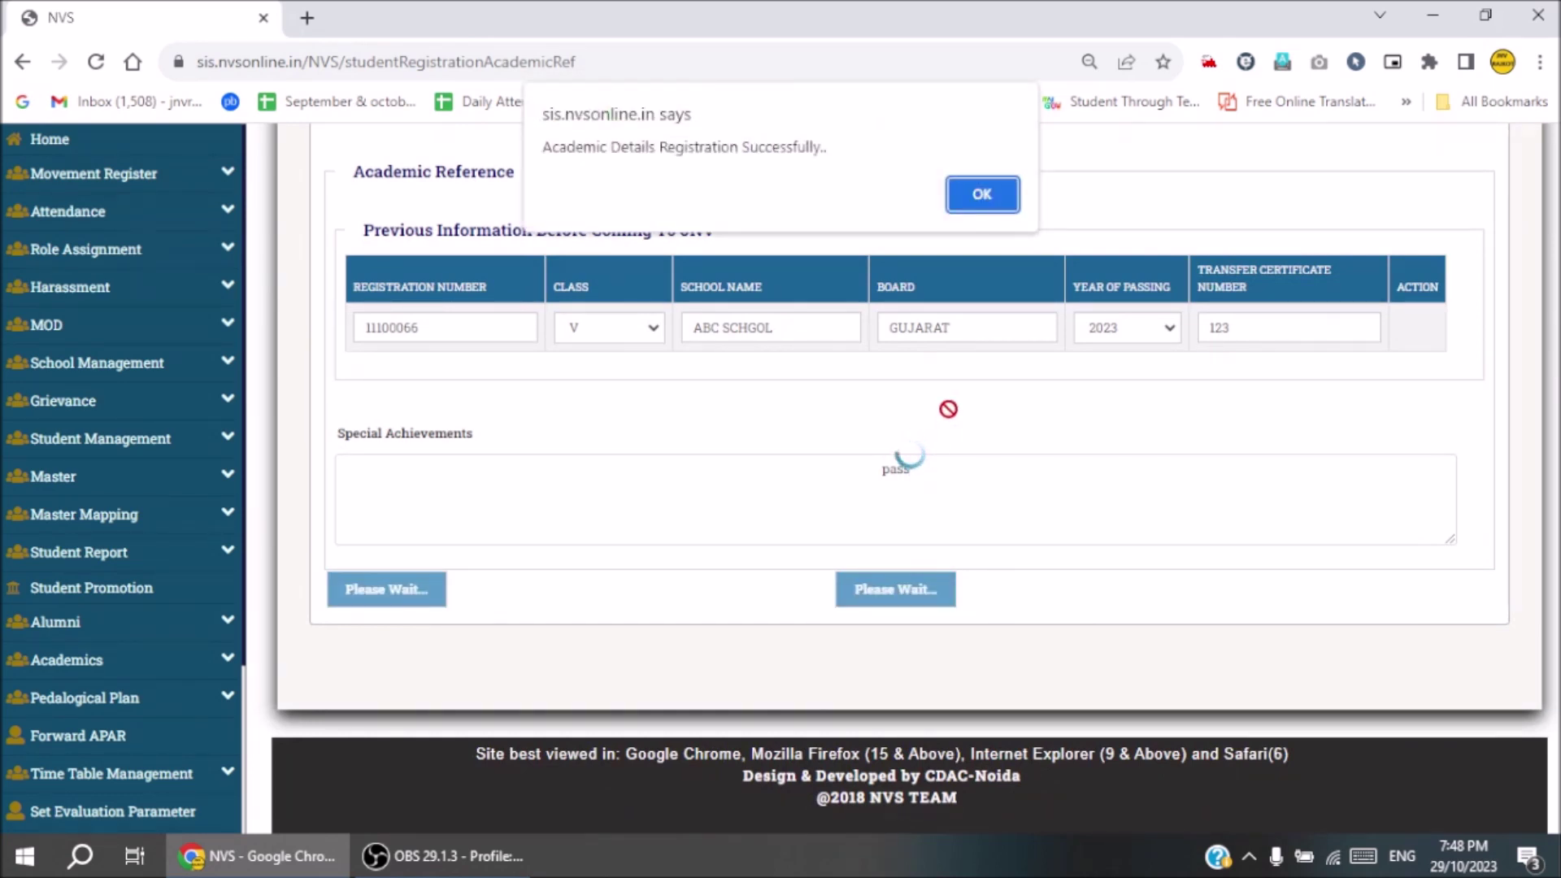
click(982, 199)
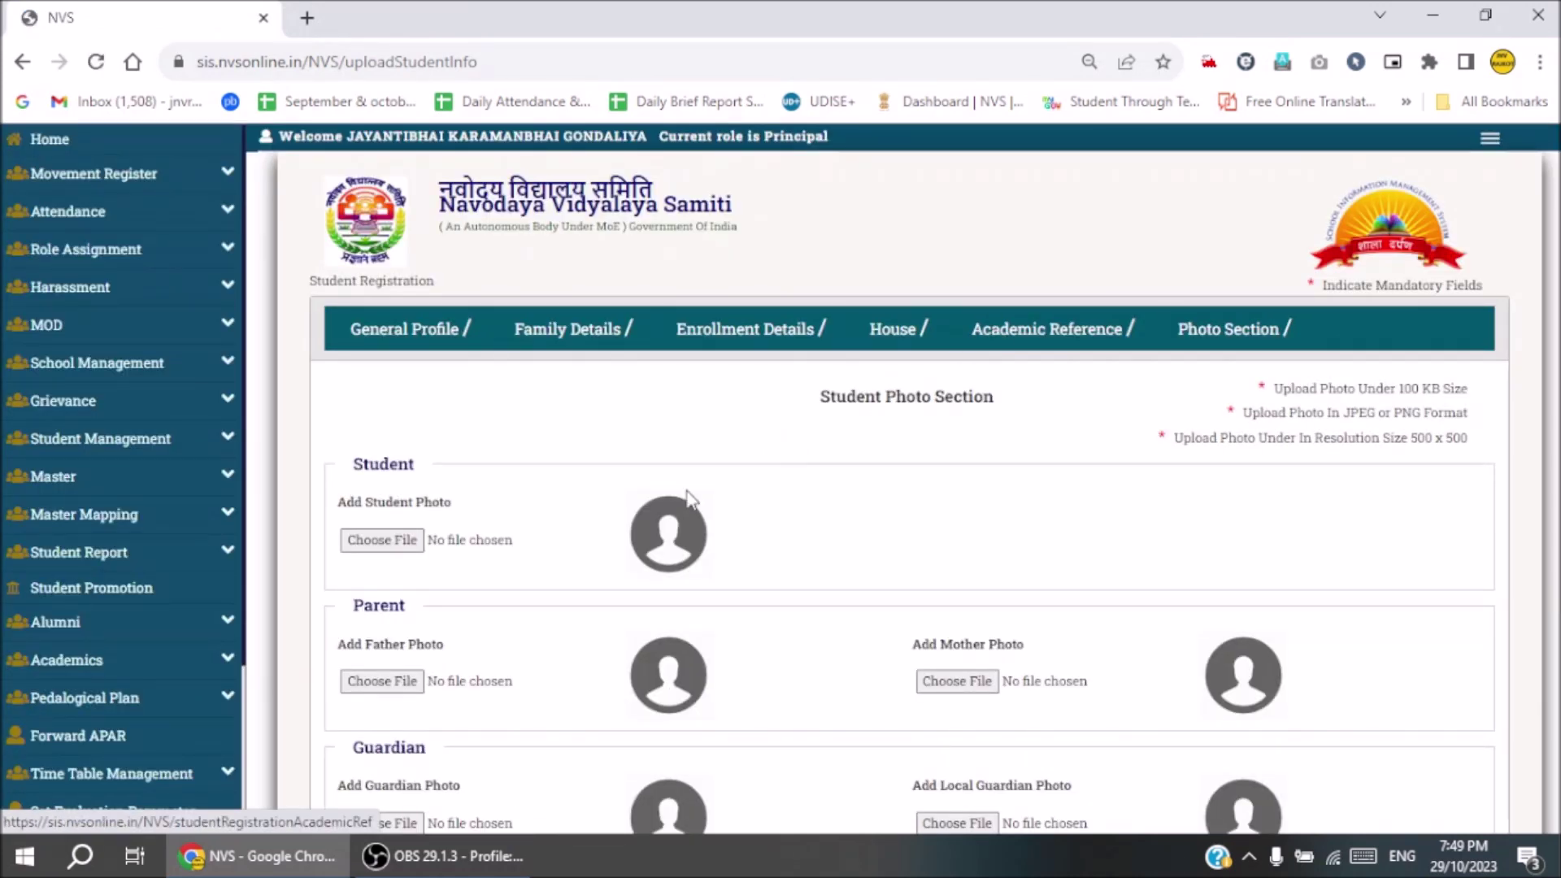
Choose "VVM exam paper download and exectution process 2023.png" from Downloads as the student photo.
click(383, 539)
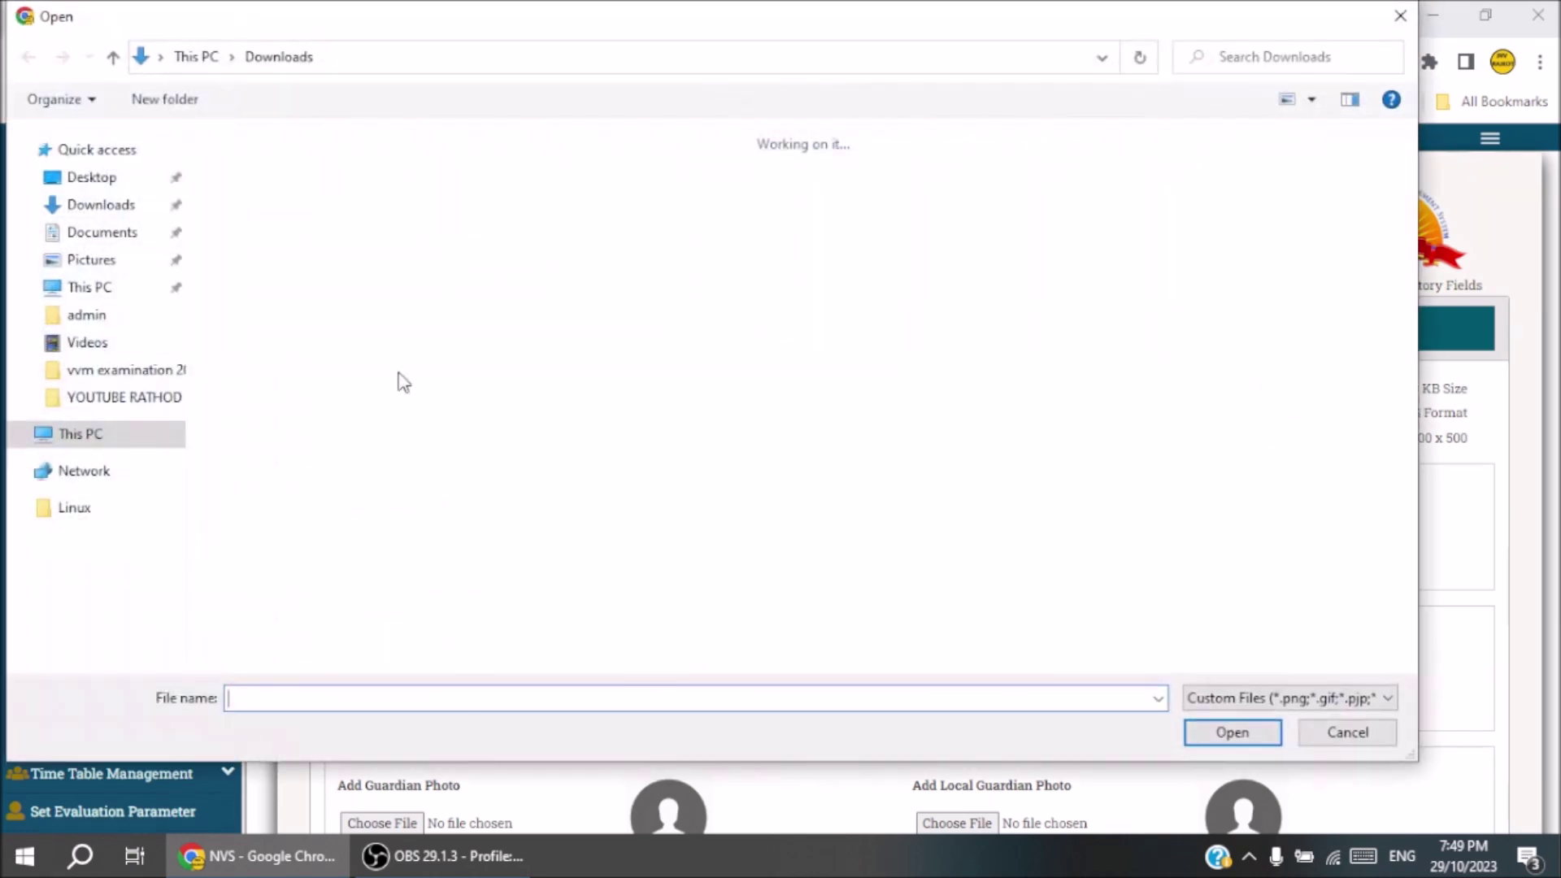
click(268, 276)
click(1252, 733)
scroll(543, 486, down, 3)
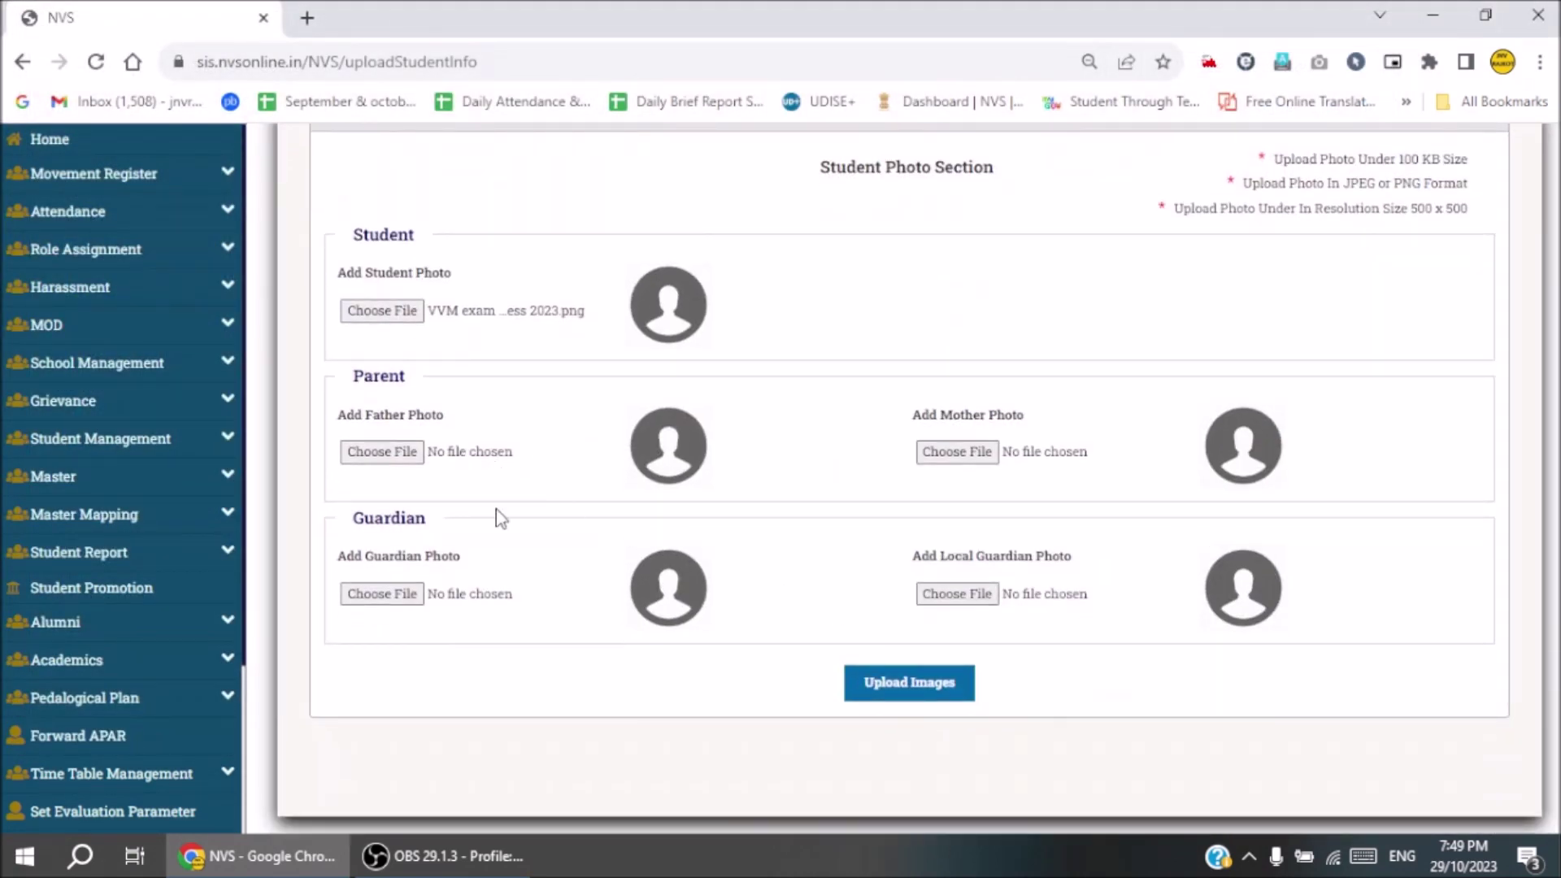
Choose the same VVM exam paper image for the father, mother, guardian and local guardian photos, and upload the images.
click(393, 453)
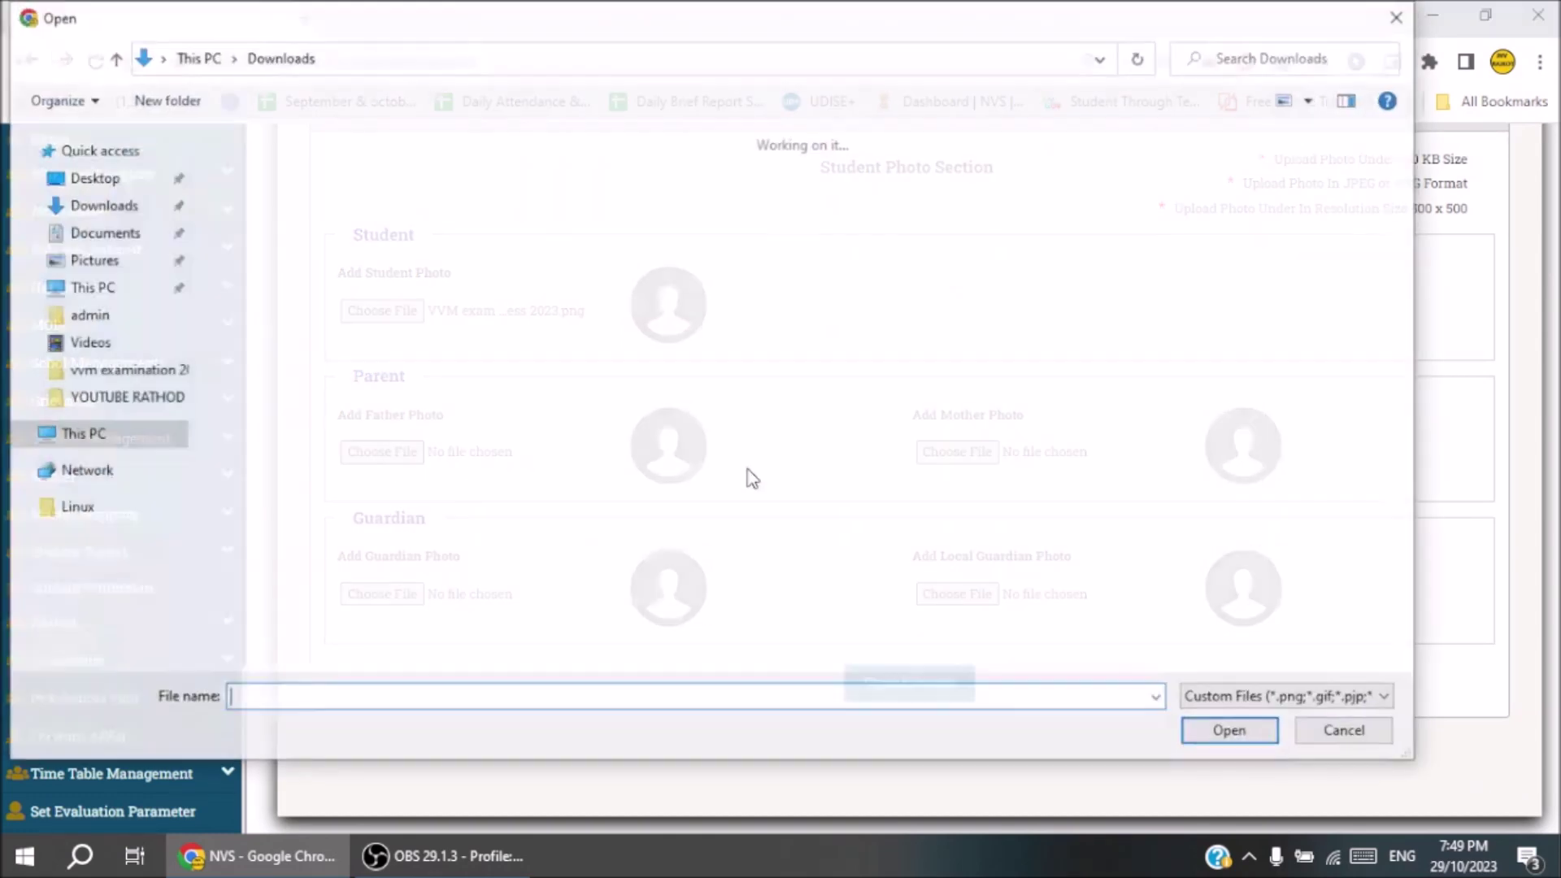
double_click(265, 235)
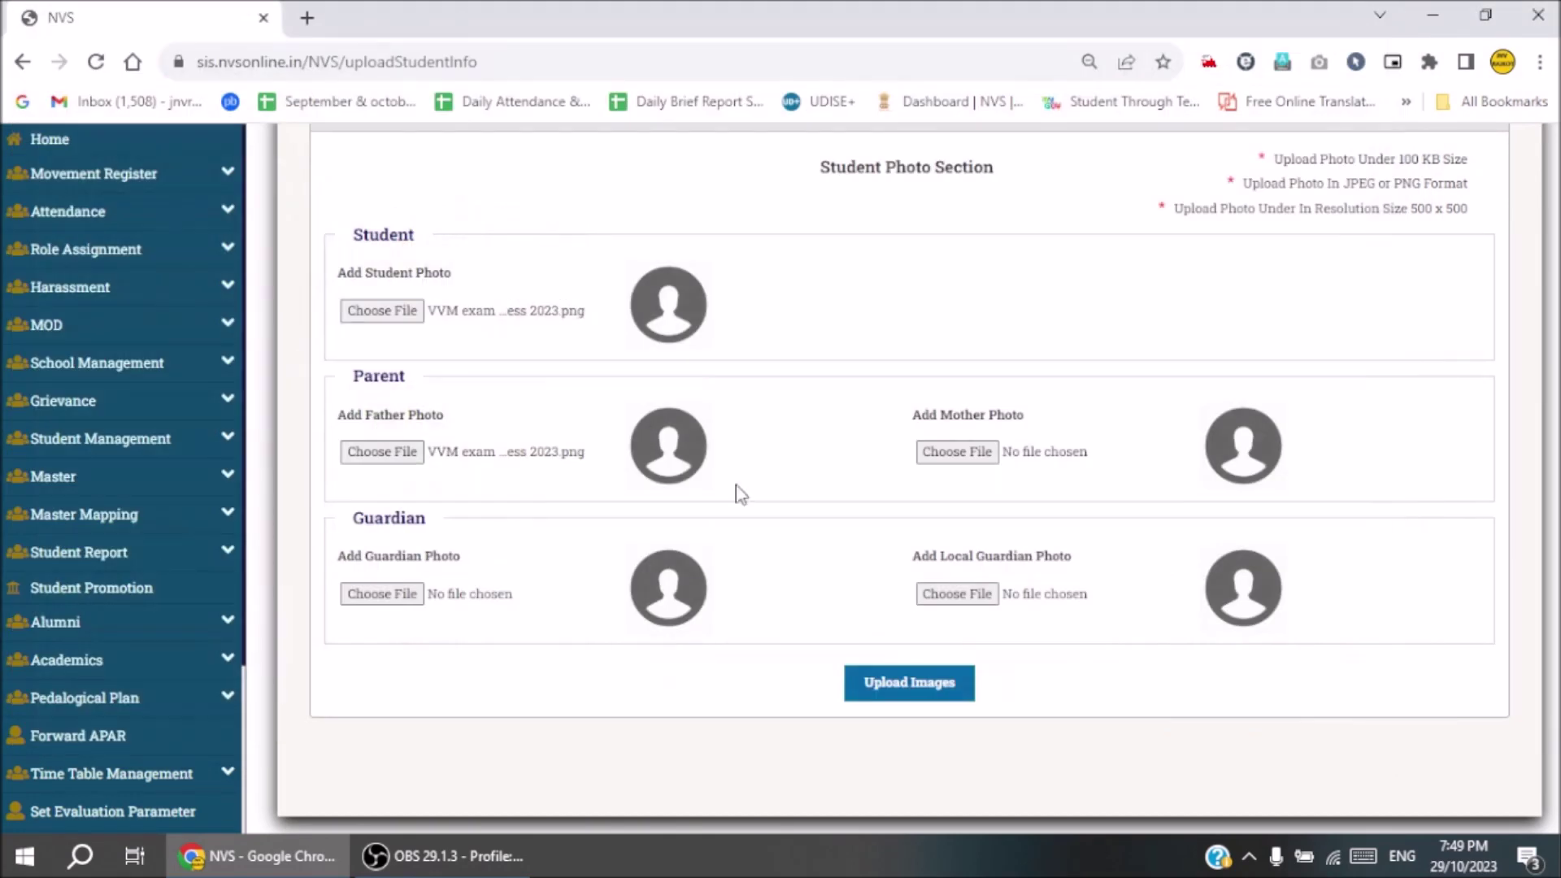
click(957, 452)
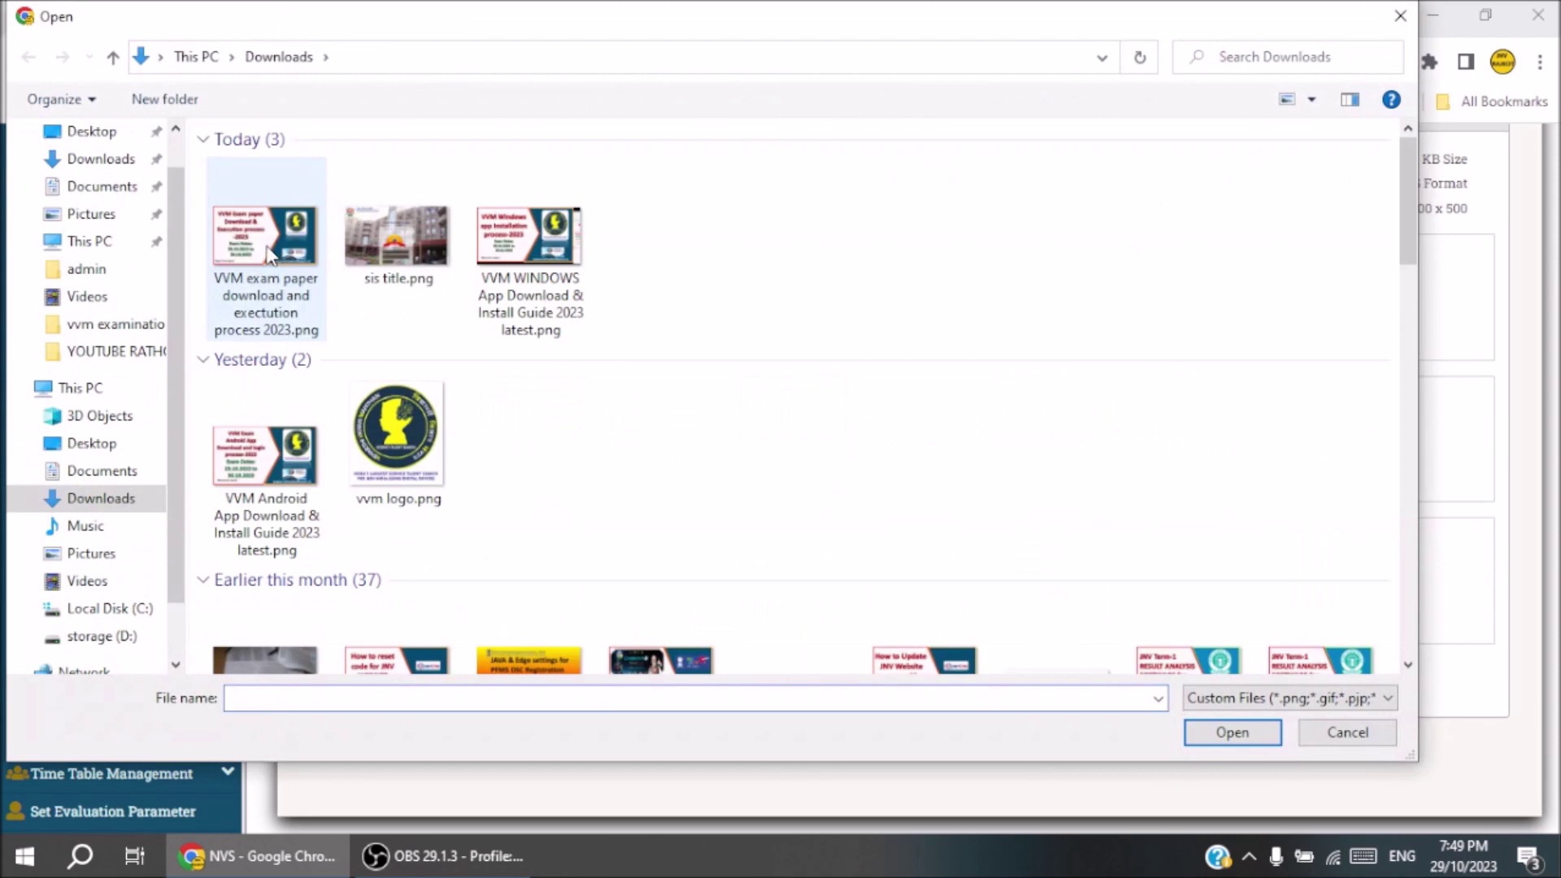
double_click(268, 244)
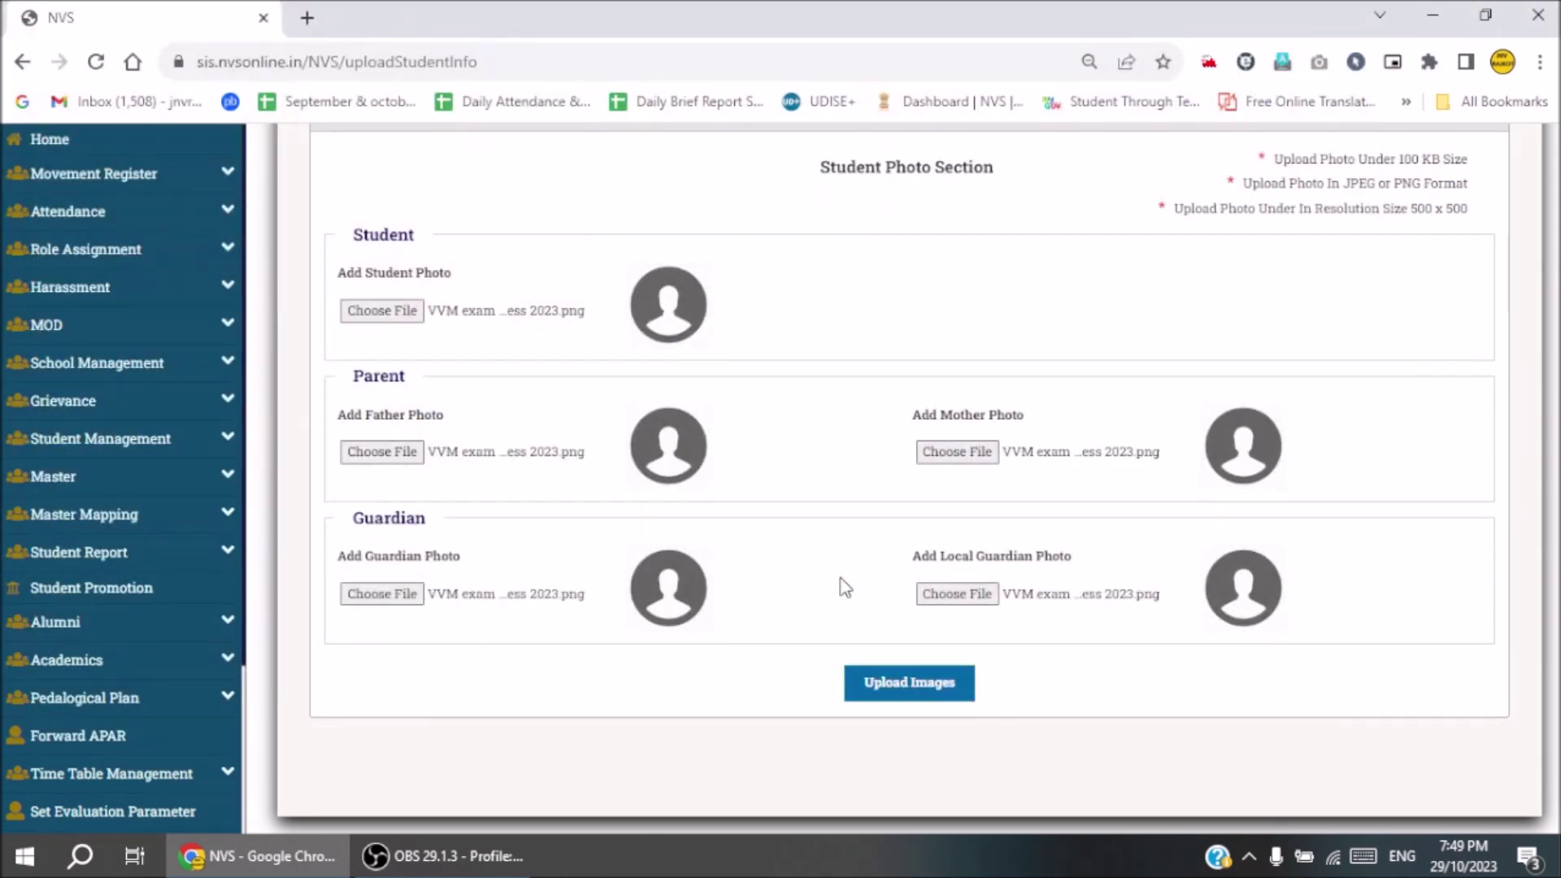
click(900, 685)
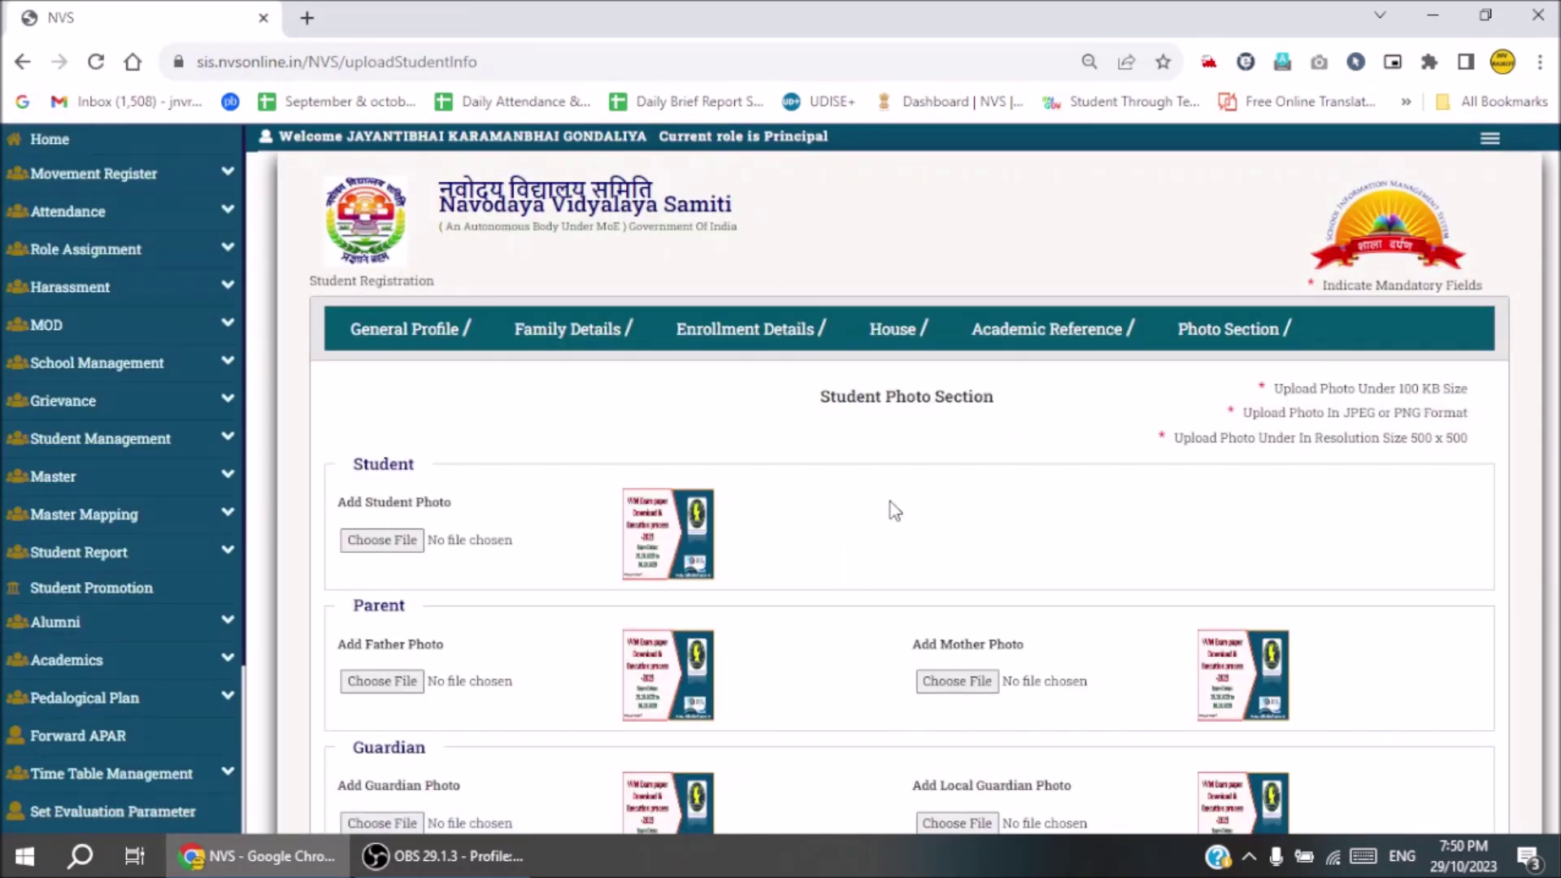
Open the details of fully registered students from the student registration page and search the list for "demo".
click(108, 457)
click(116, 478)
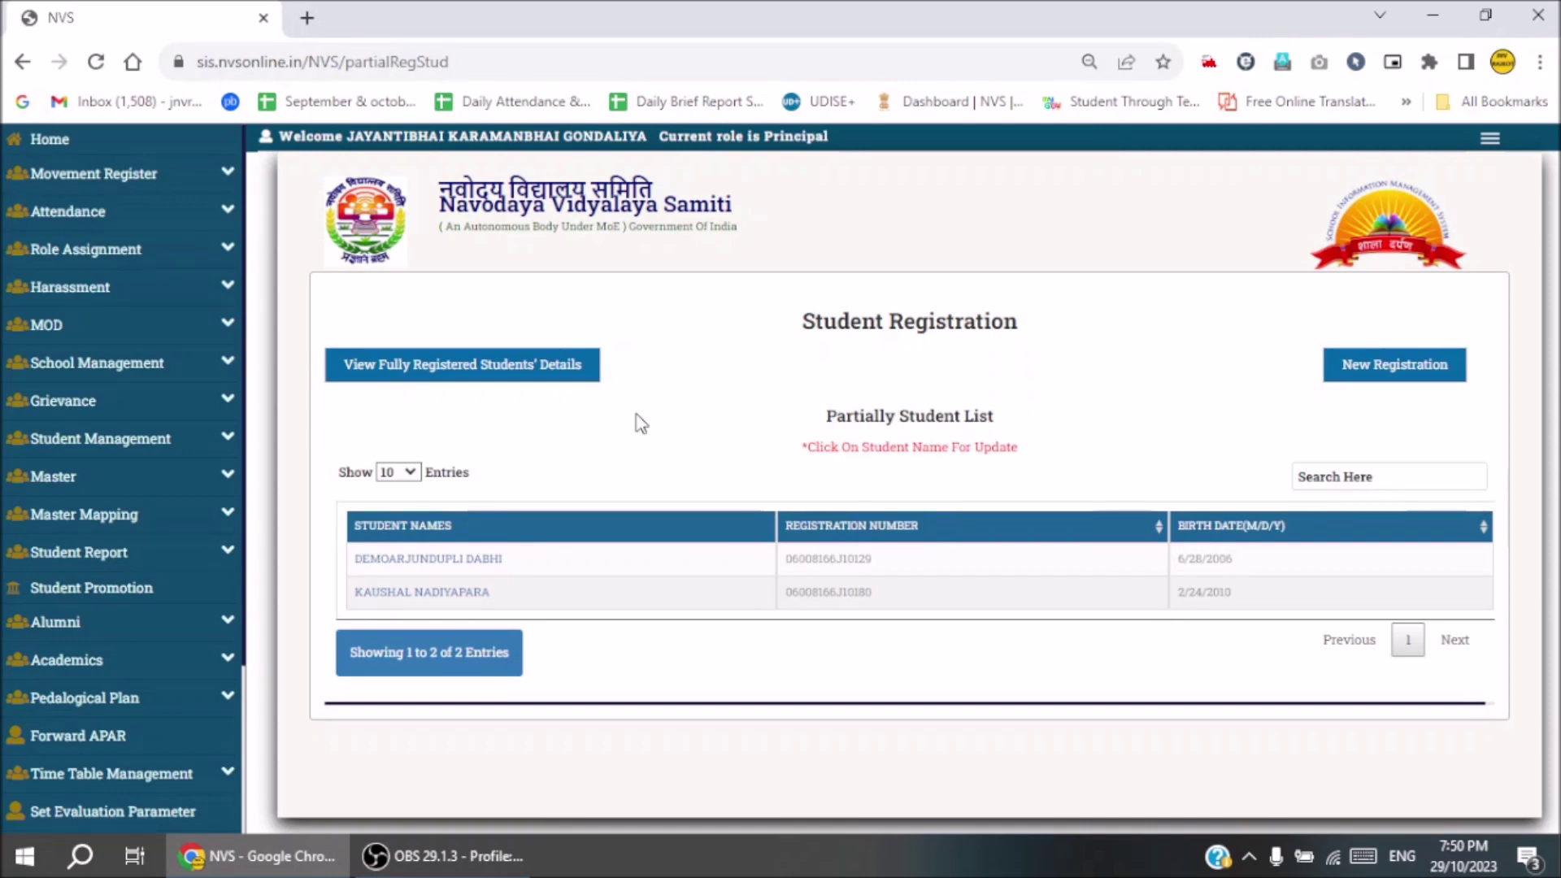
click(504, 371)
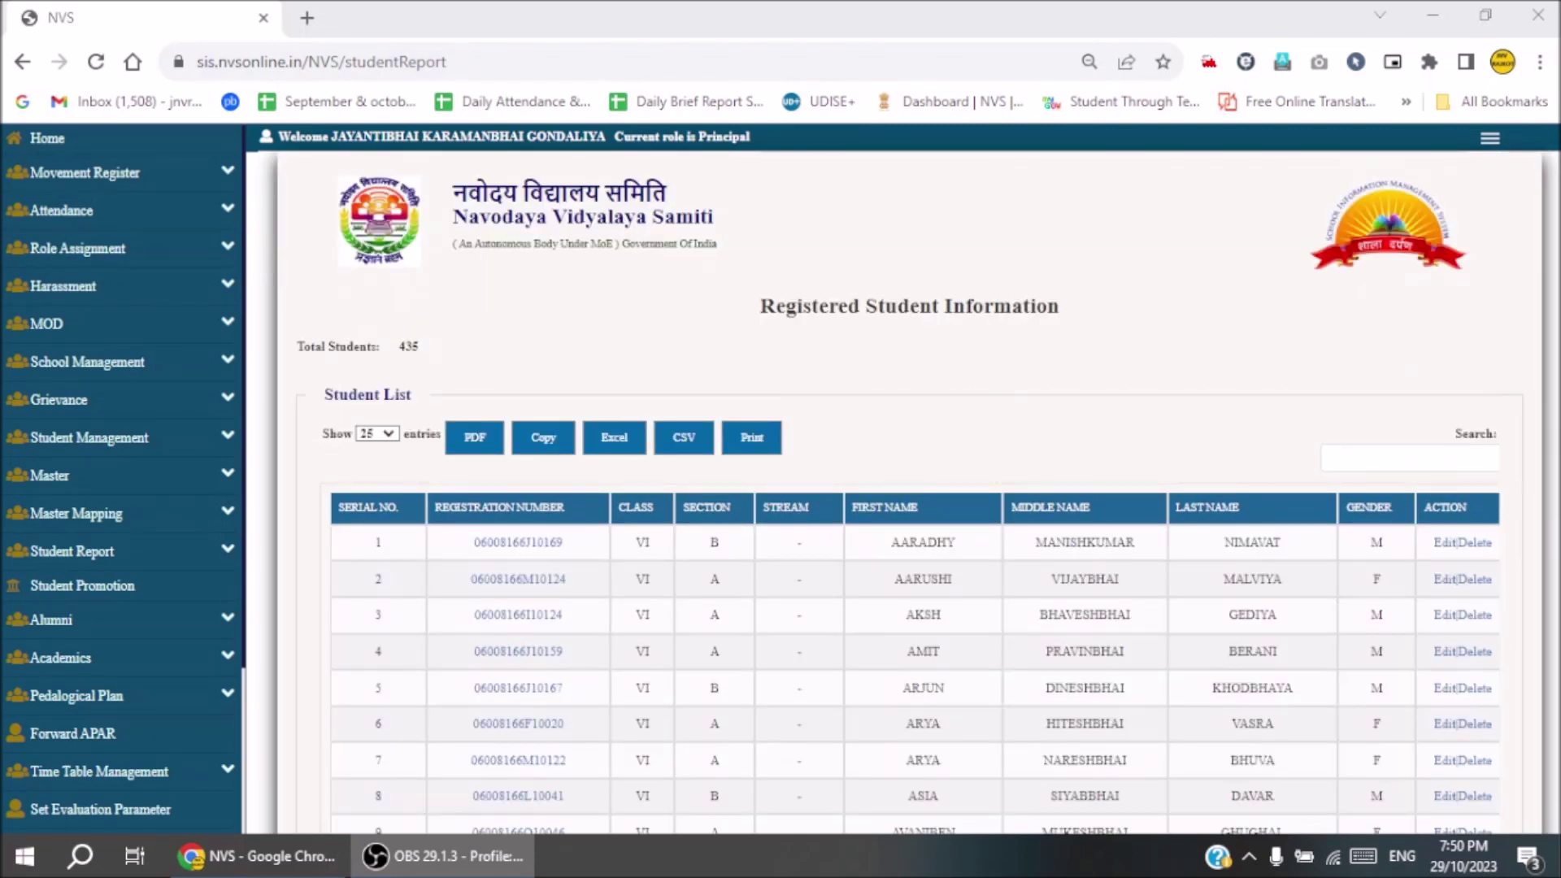
click(1382, 457)
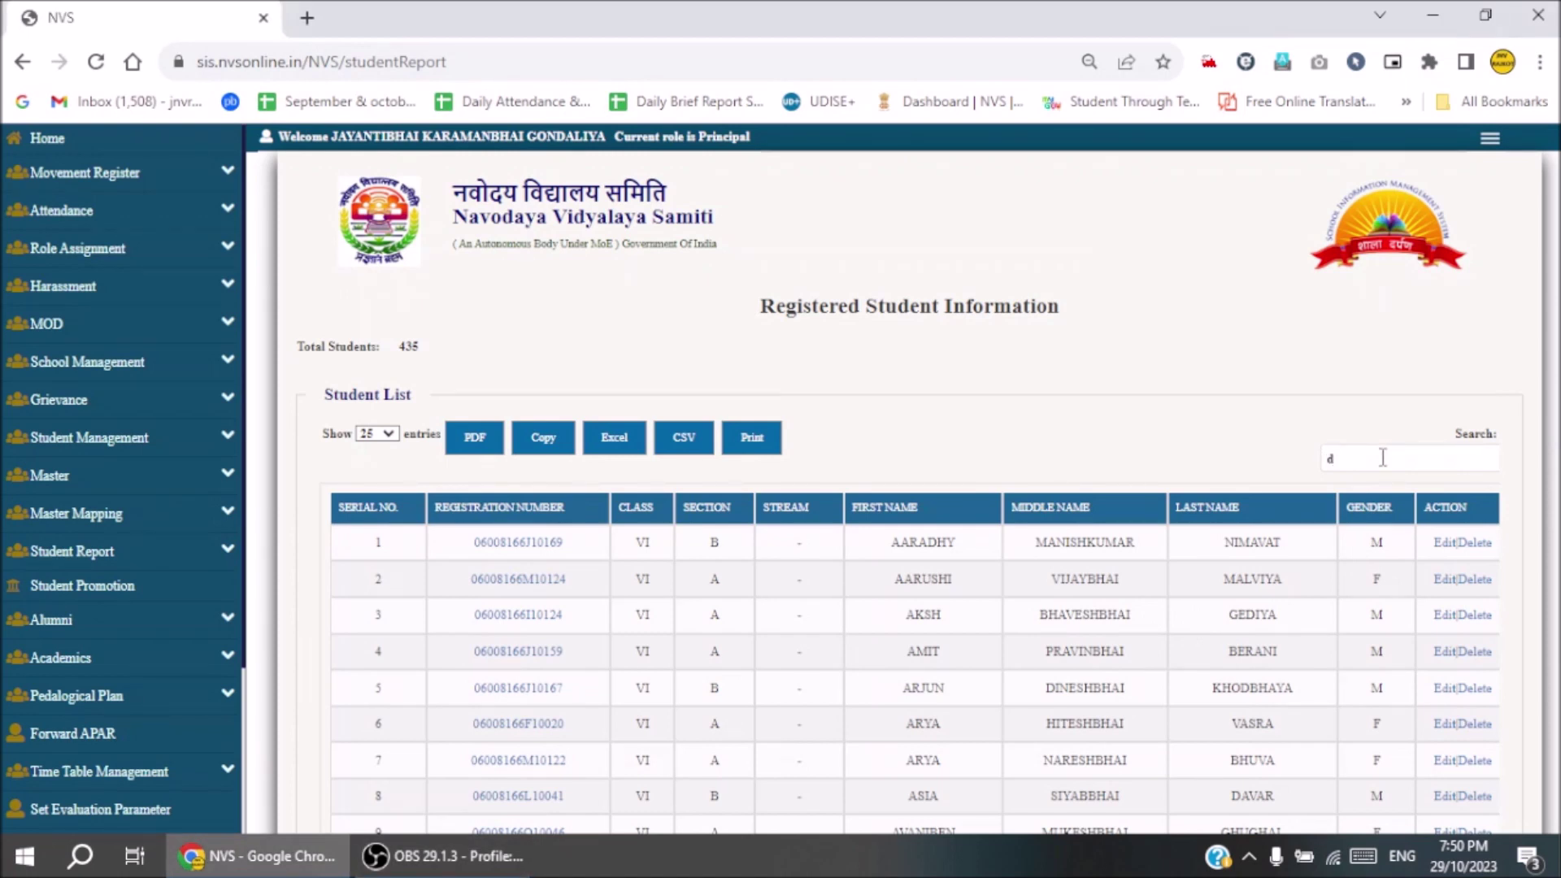
text(demo)
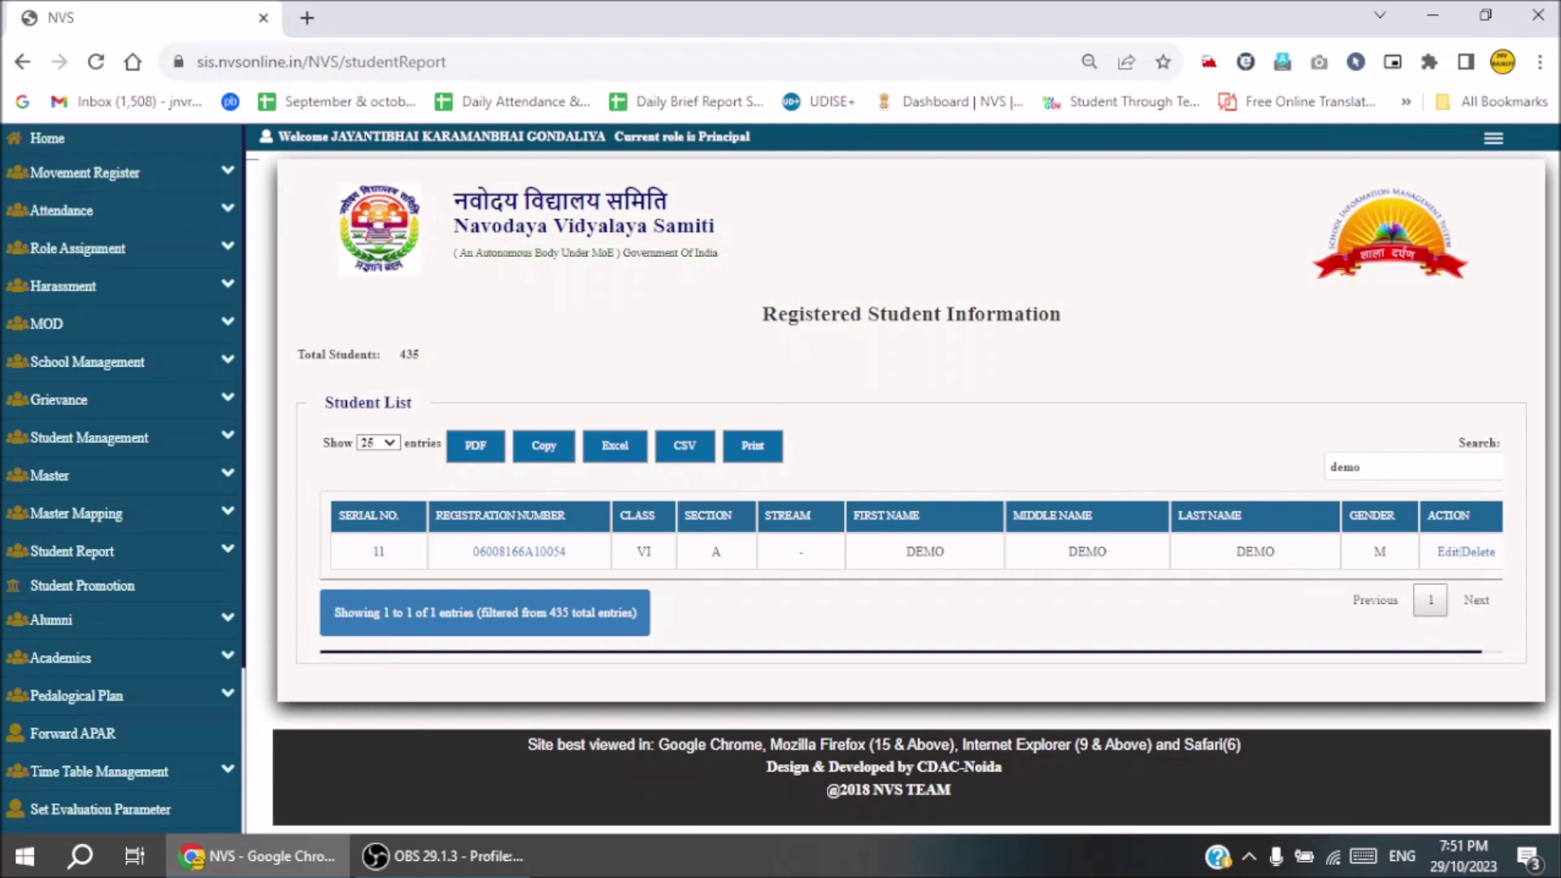
Delete the demo student's record from the registered student list.
click(1481, 556)
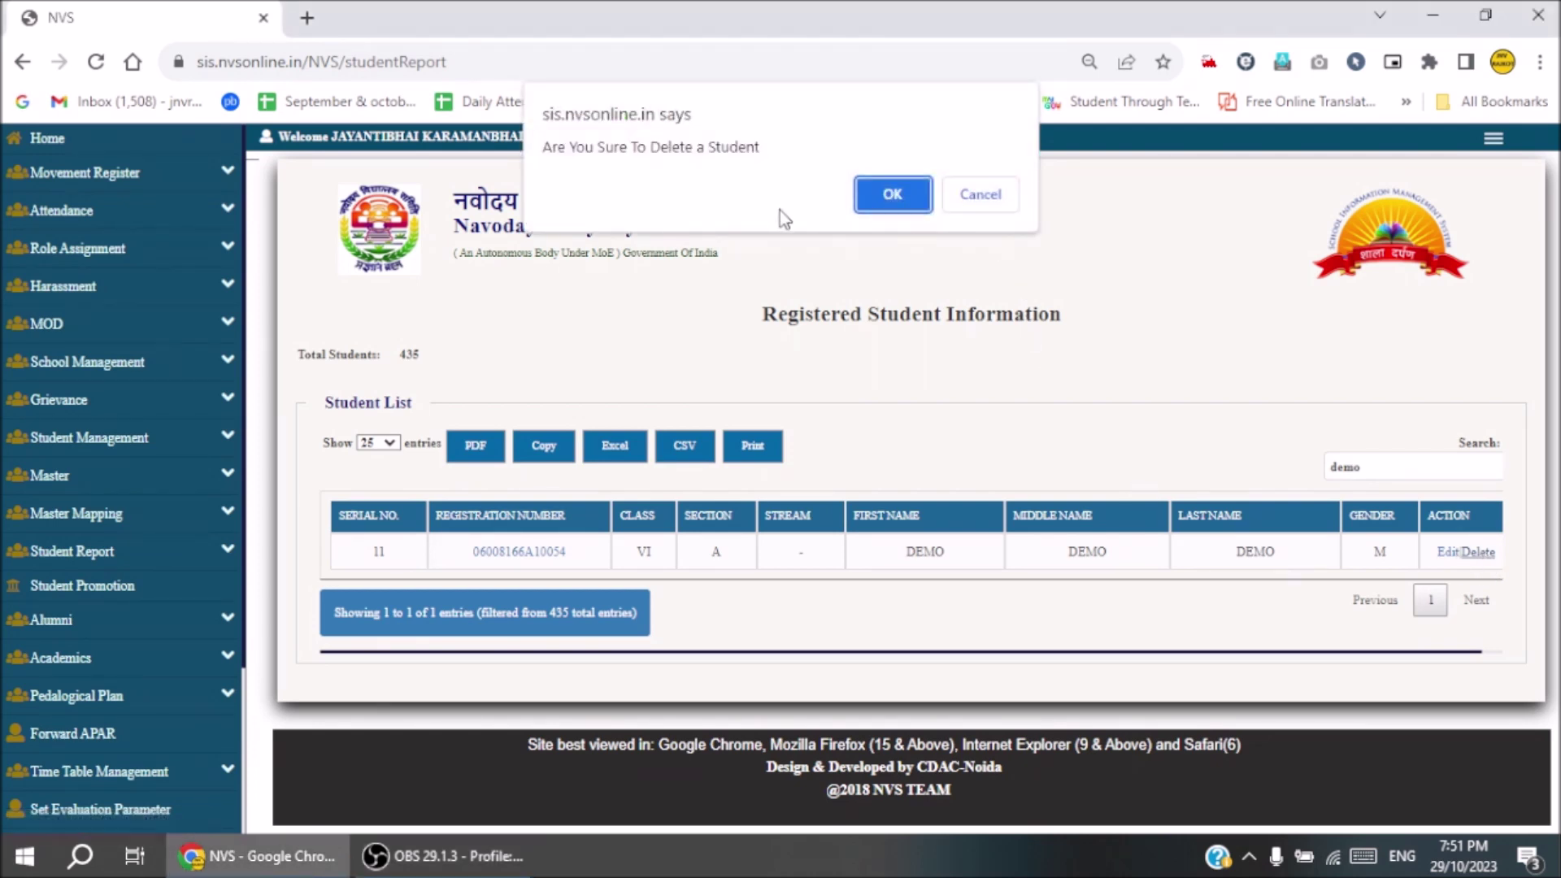
click(880, 206)
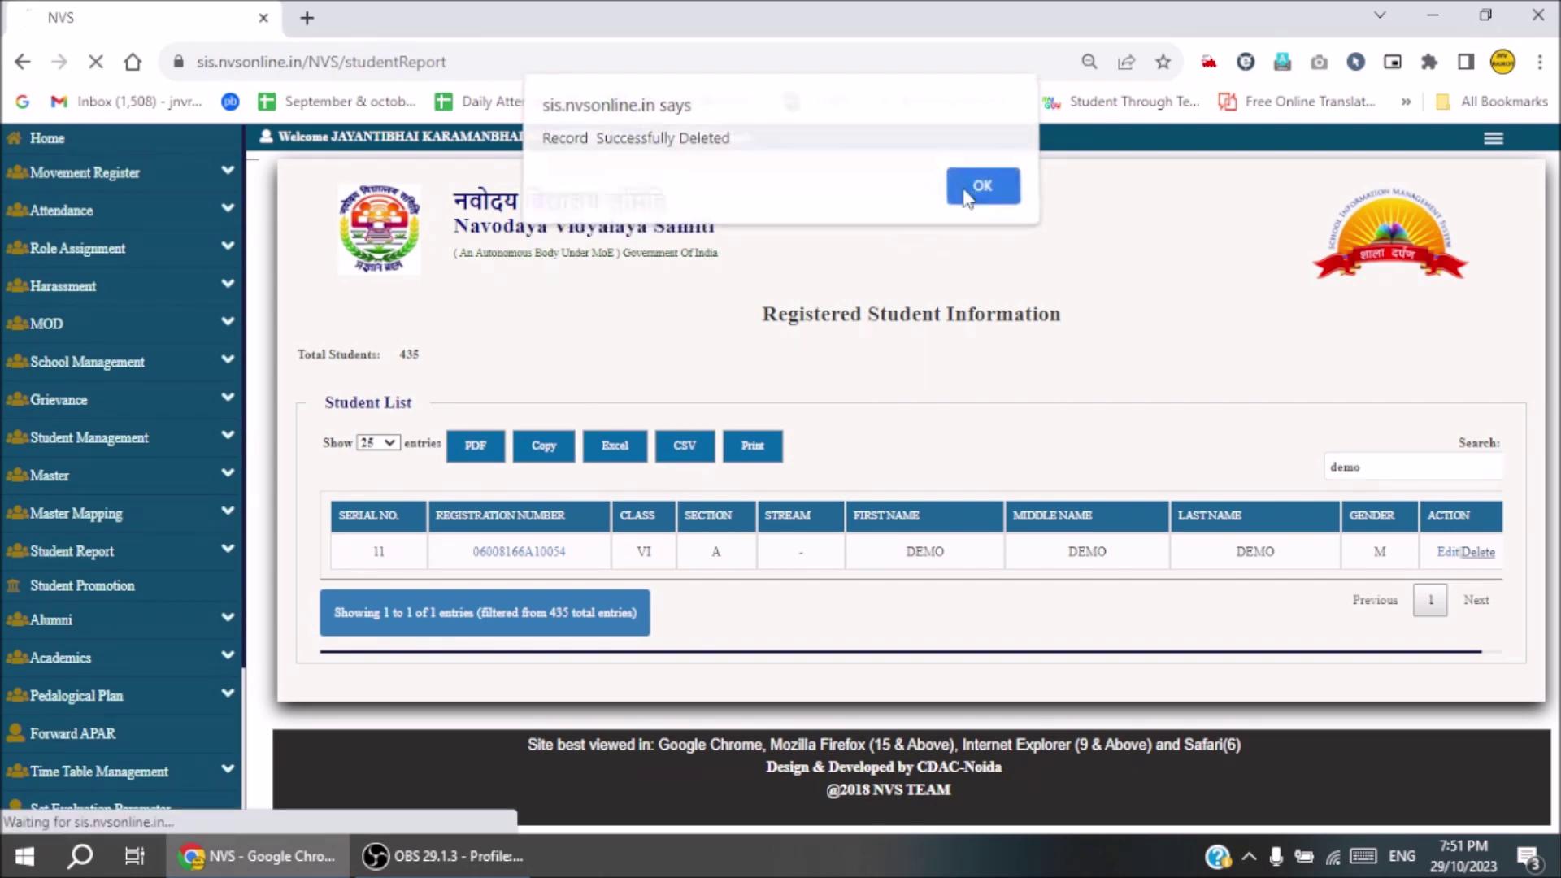
click(965, 193)
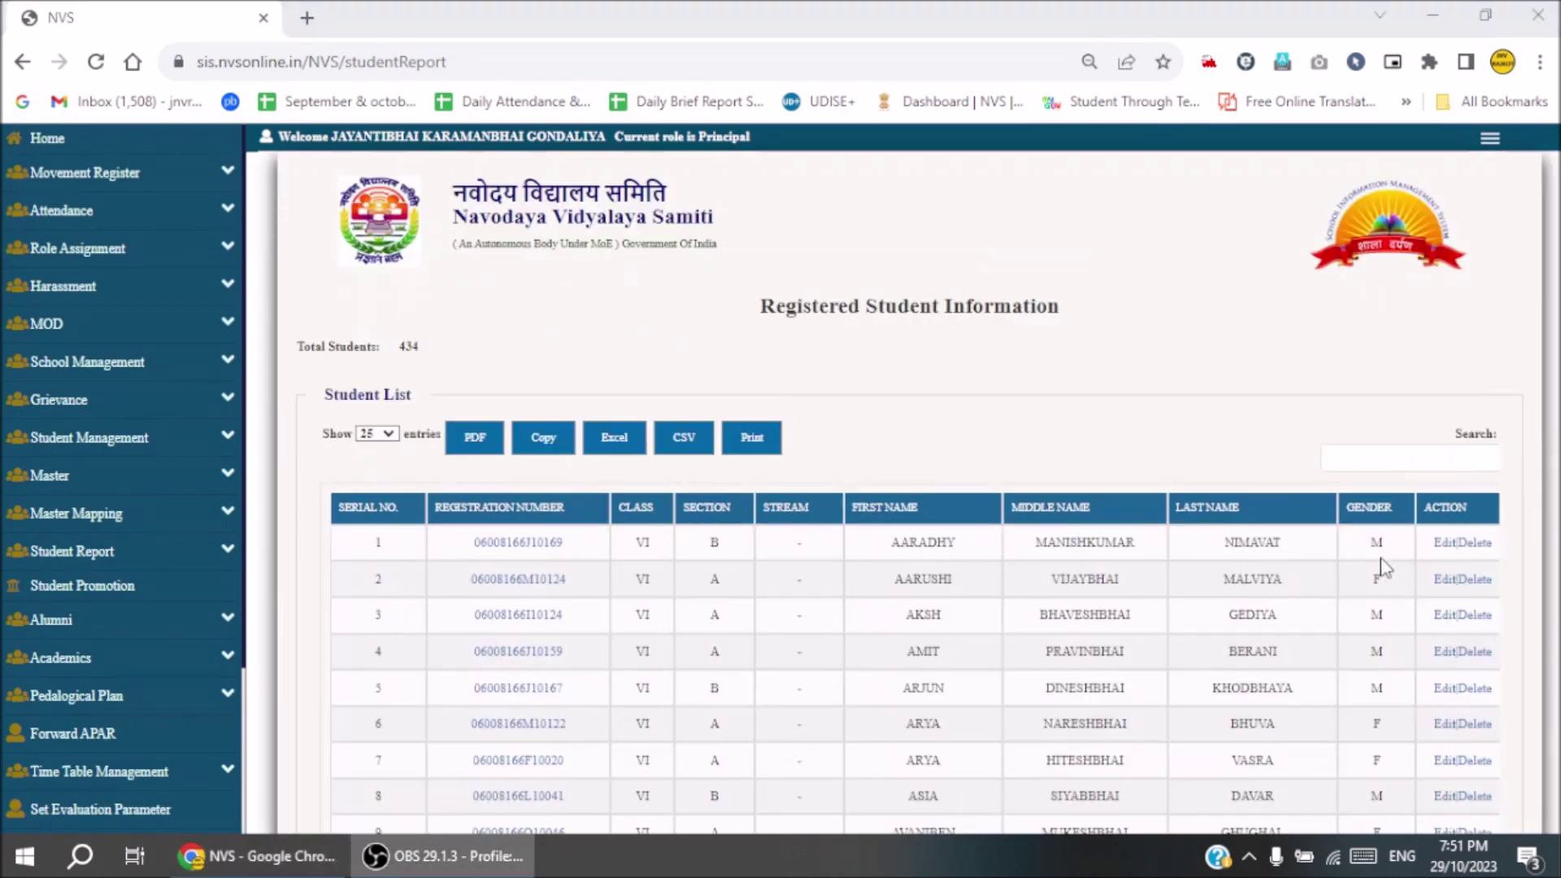
Search the registered student list for "demo" again to check whether the deleted record is gone.
click(1379, 462)
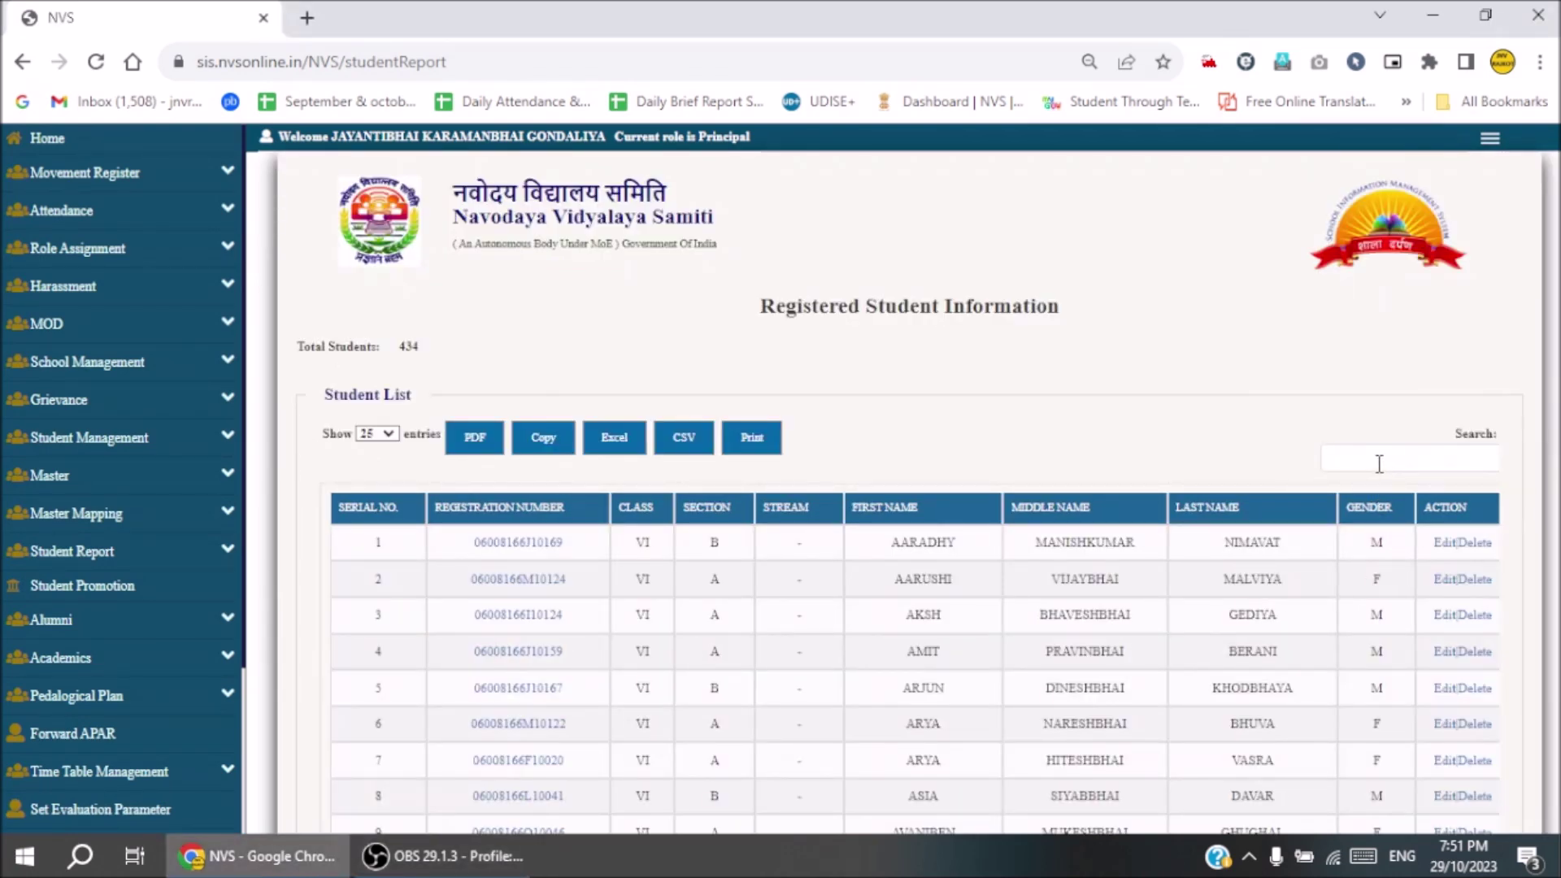
text(demo)
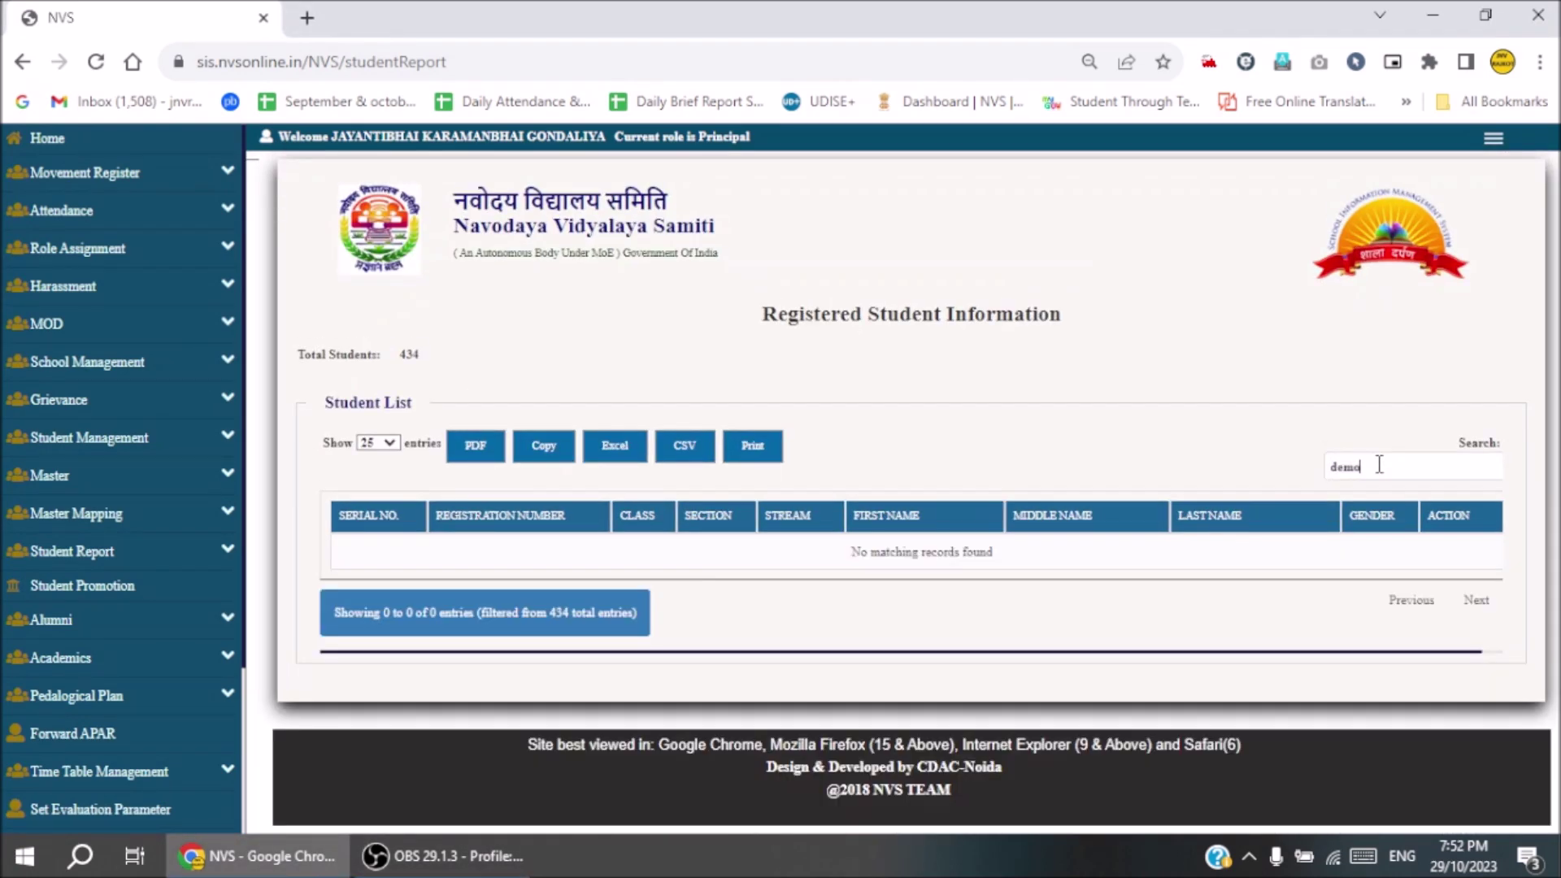
double_click(1380, 464)
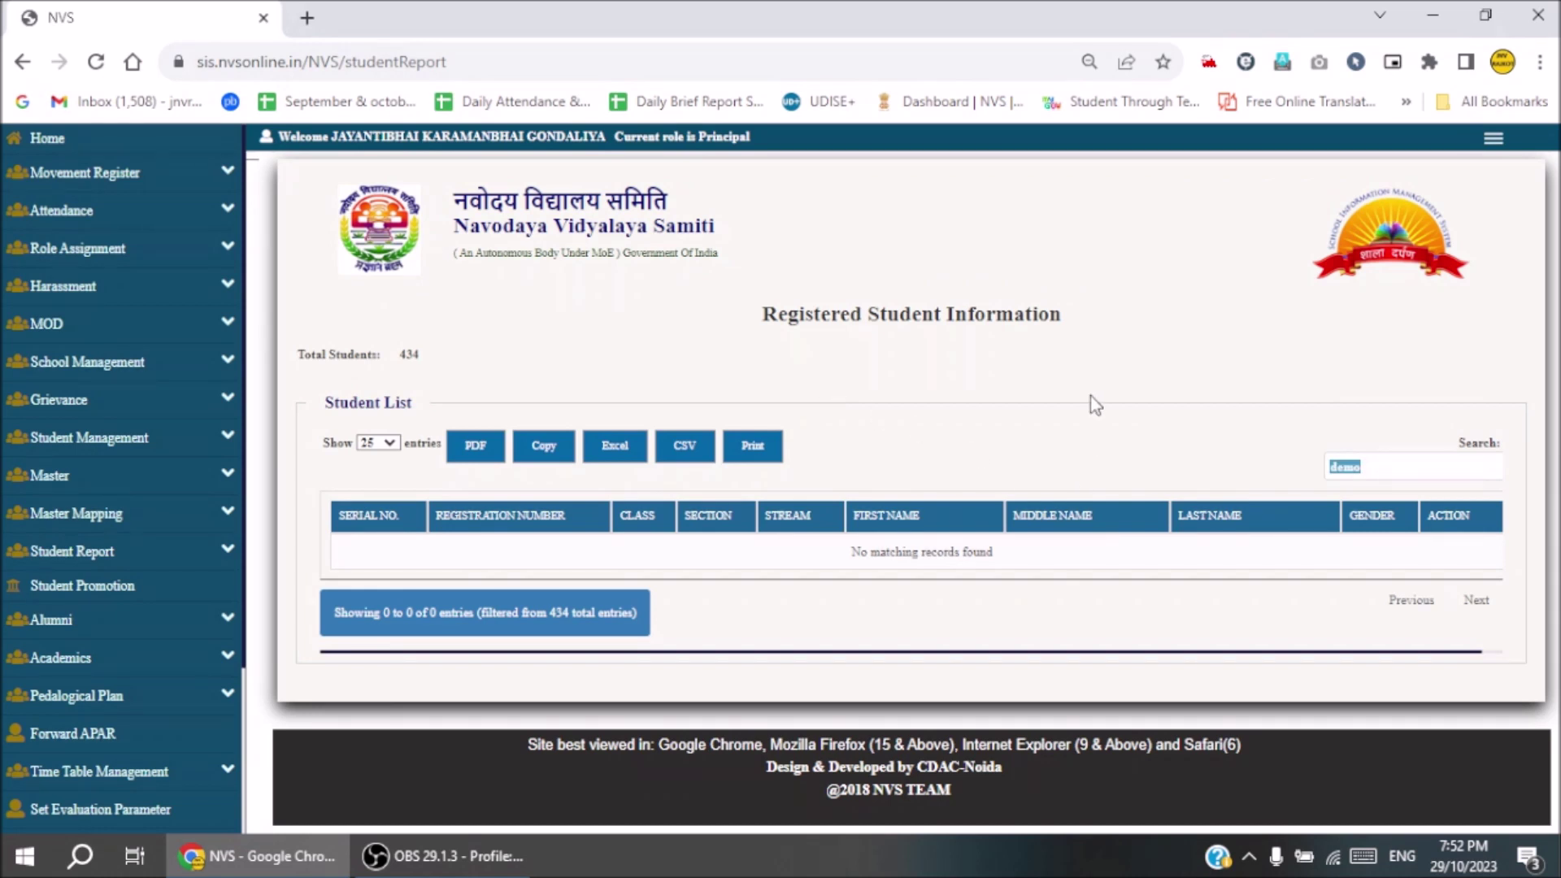